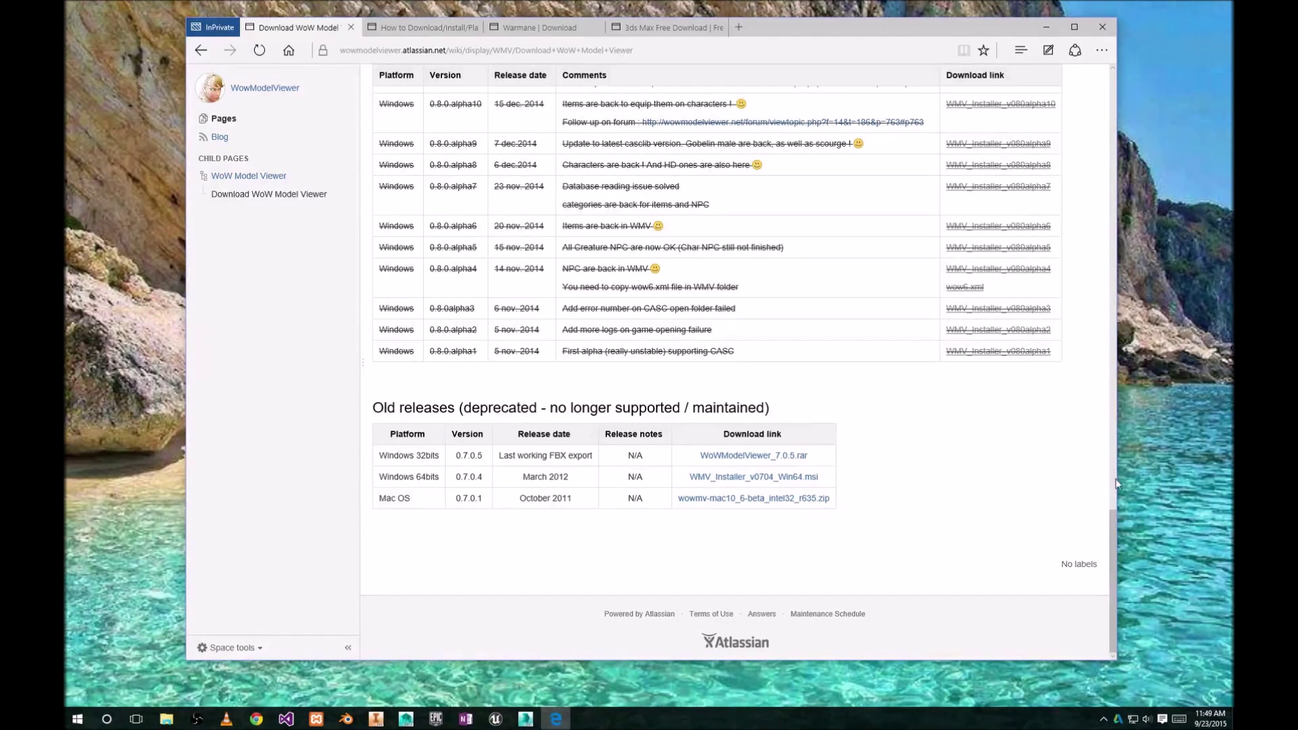
# Scroll the Confluence page through the Old releases tables, then switch to the 'How to Download/Install' YouTube tab
pyautogui.moveTo(1114, 536); pyautogui.dragTo(1114, 68)
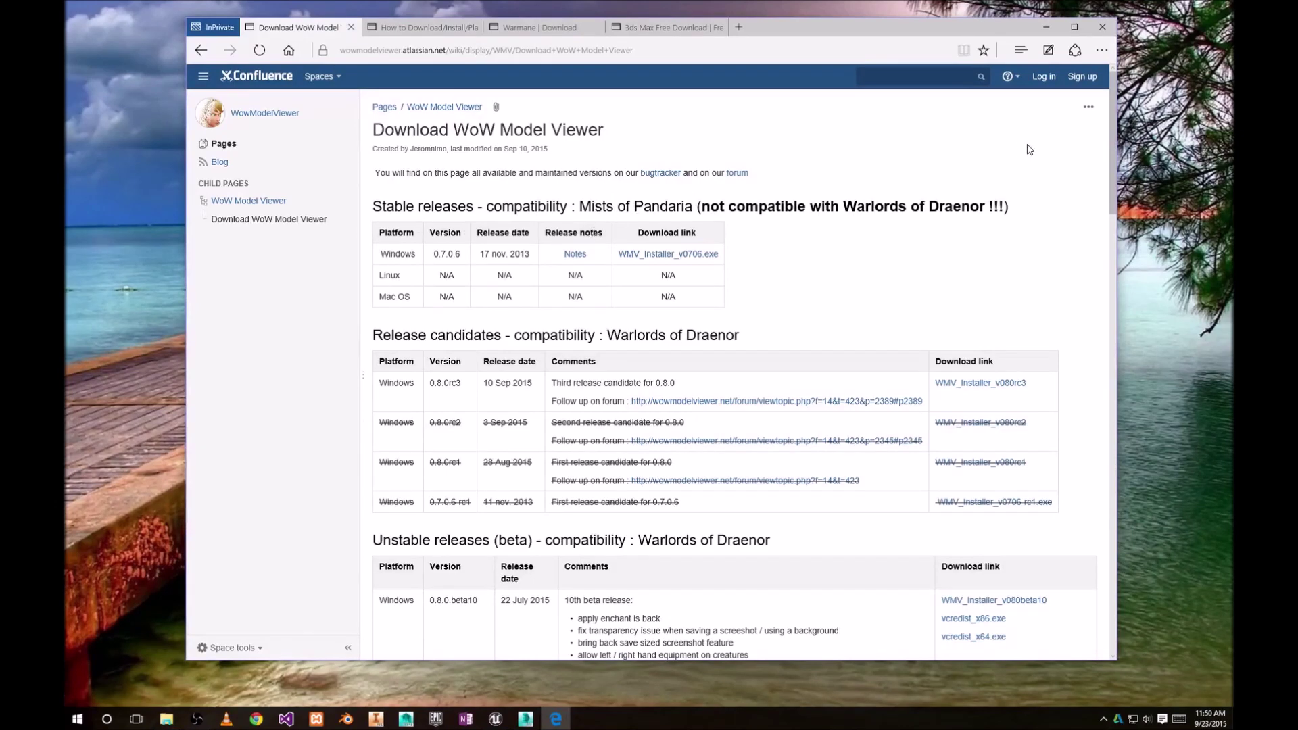
pyautogui.moveTo(1113, 175); pyautogui.dragTo(1106, 632)
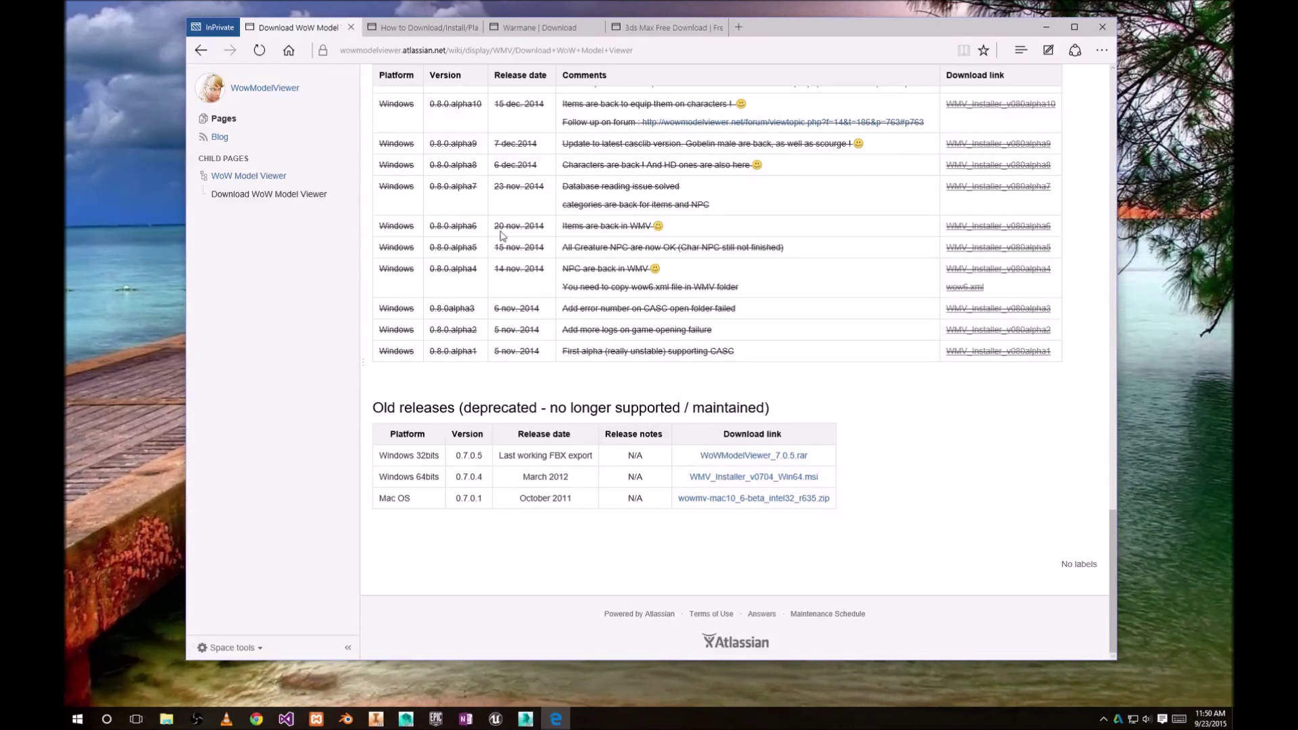
pyautogui.click(425, 34)
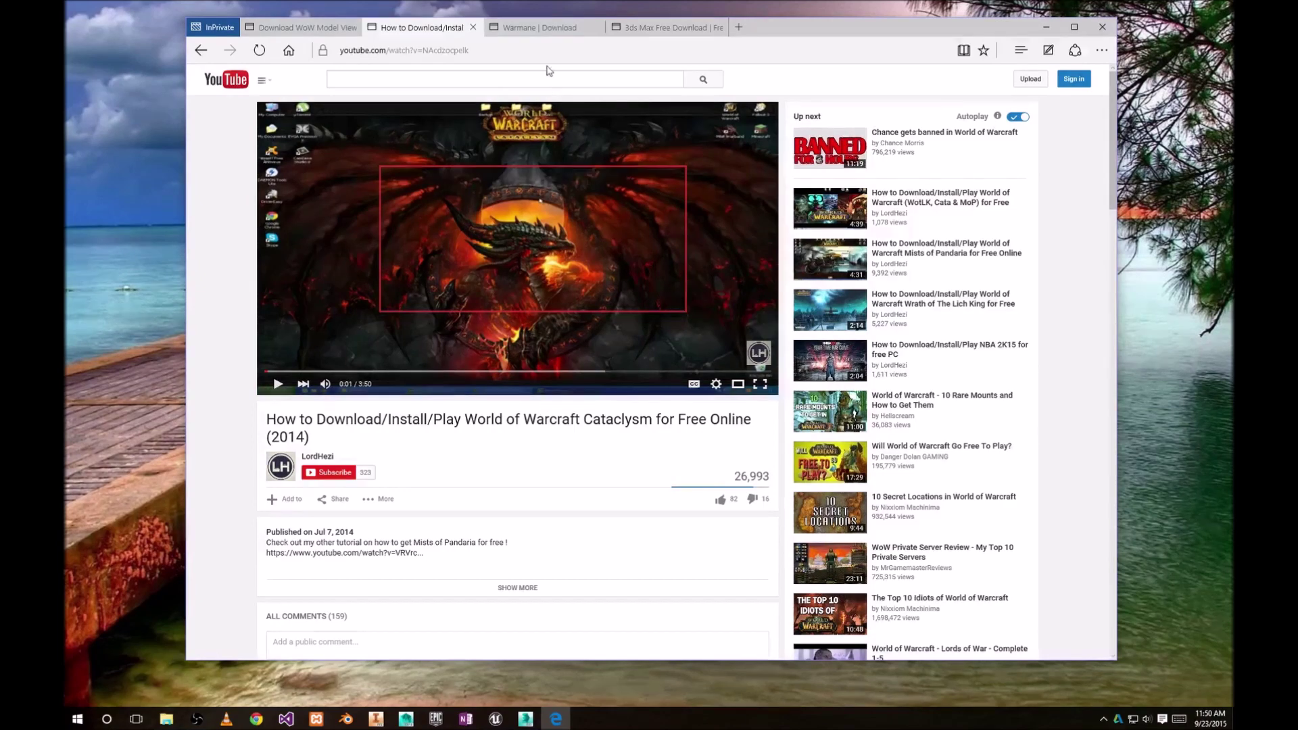
# Check the Warmane download page's Expansion and Operating system lists without choosing, then go to the 3ds Max tab
pyautogui.click(539, 30)
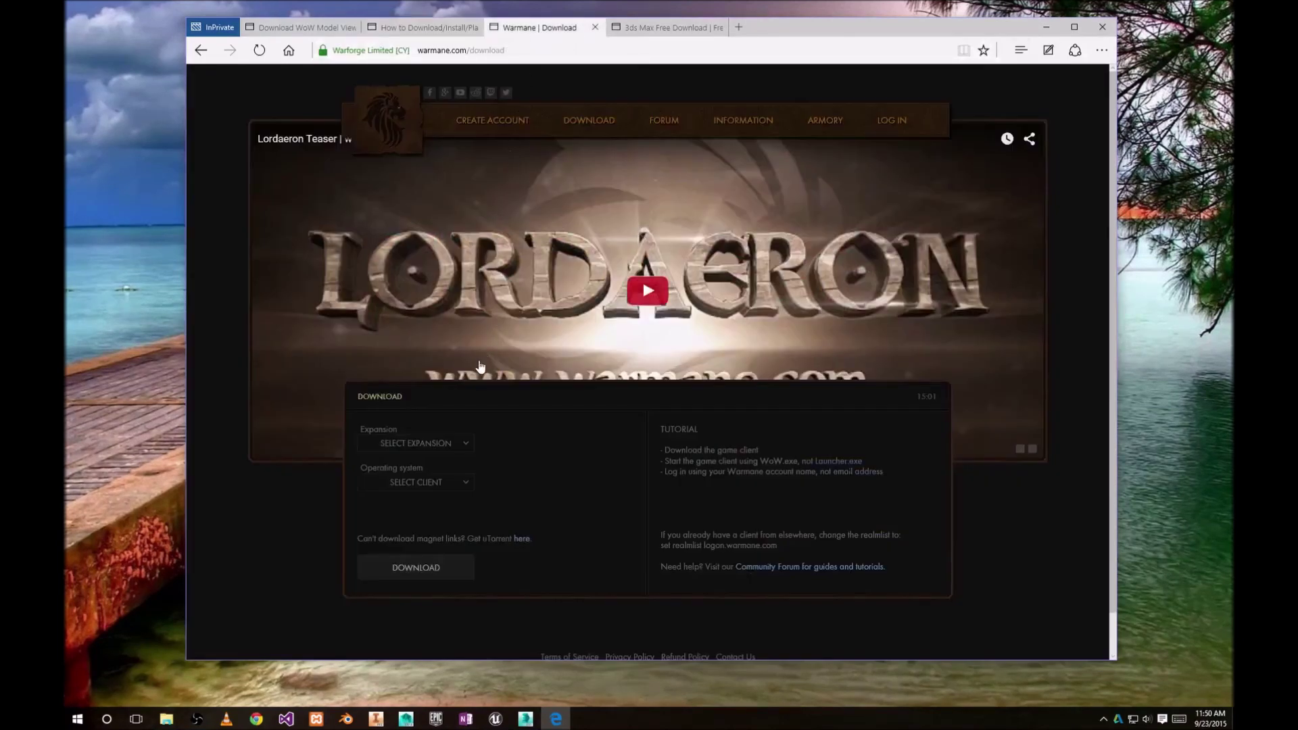
pyautogui.click(464, 445)
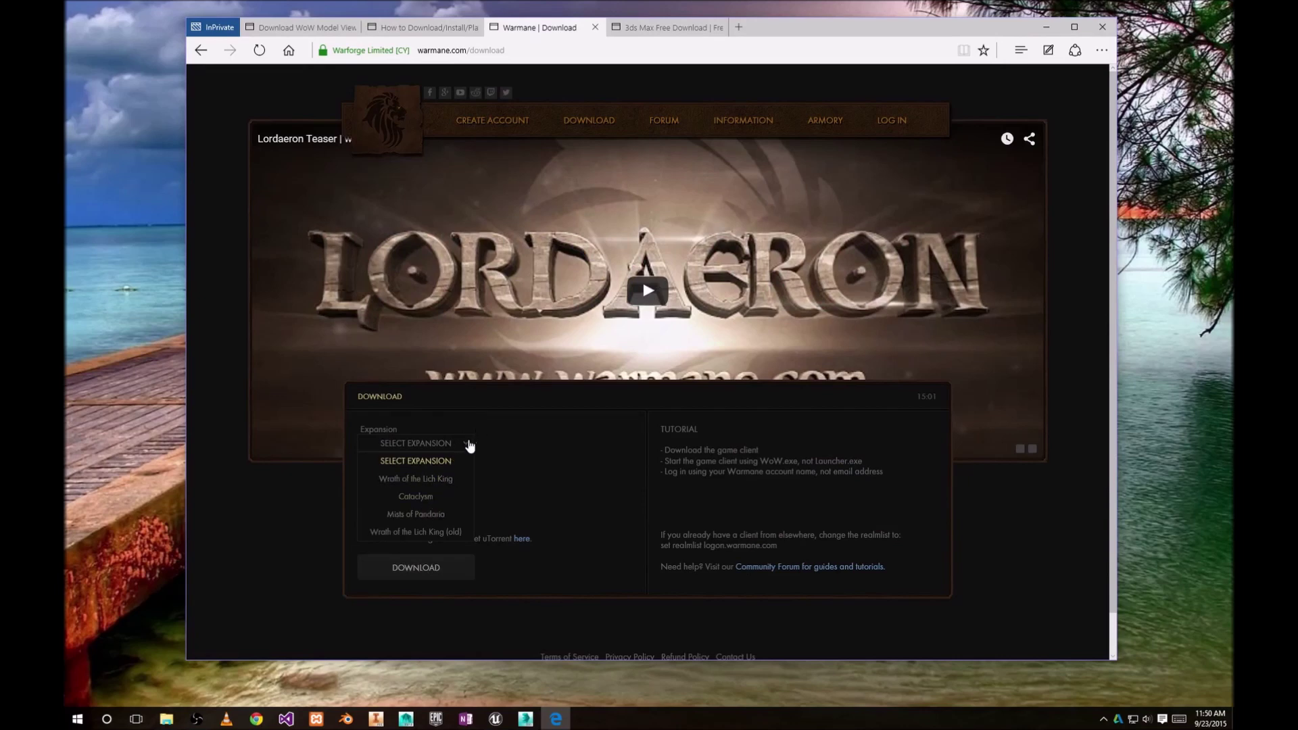
pyautogui.click(477, 444)
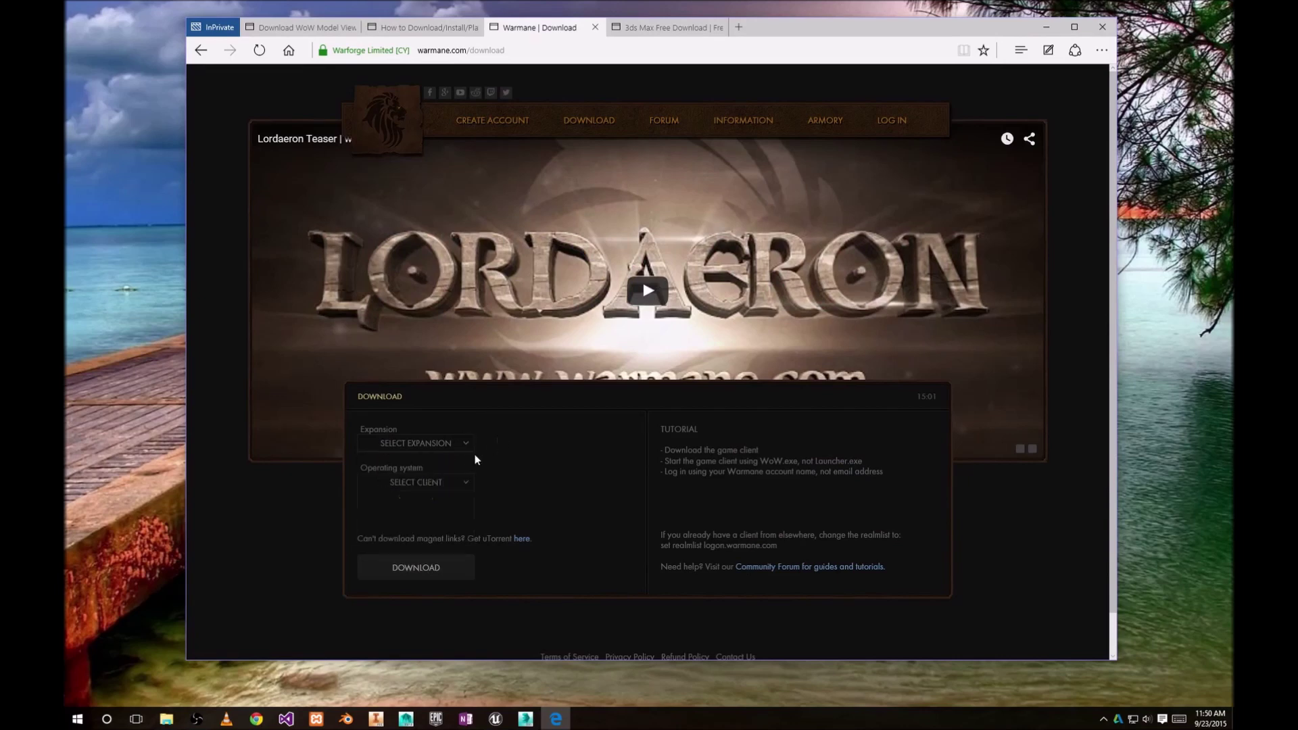
pyautogui.click(464, 483)
pyautogui.click(535, 477)
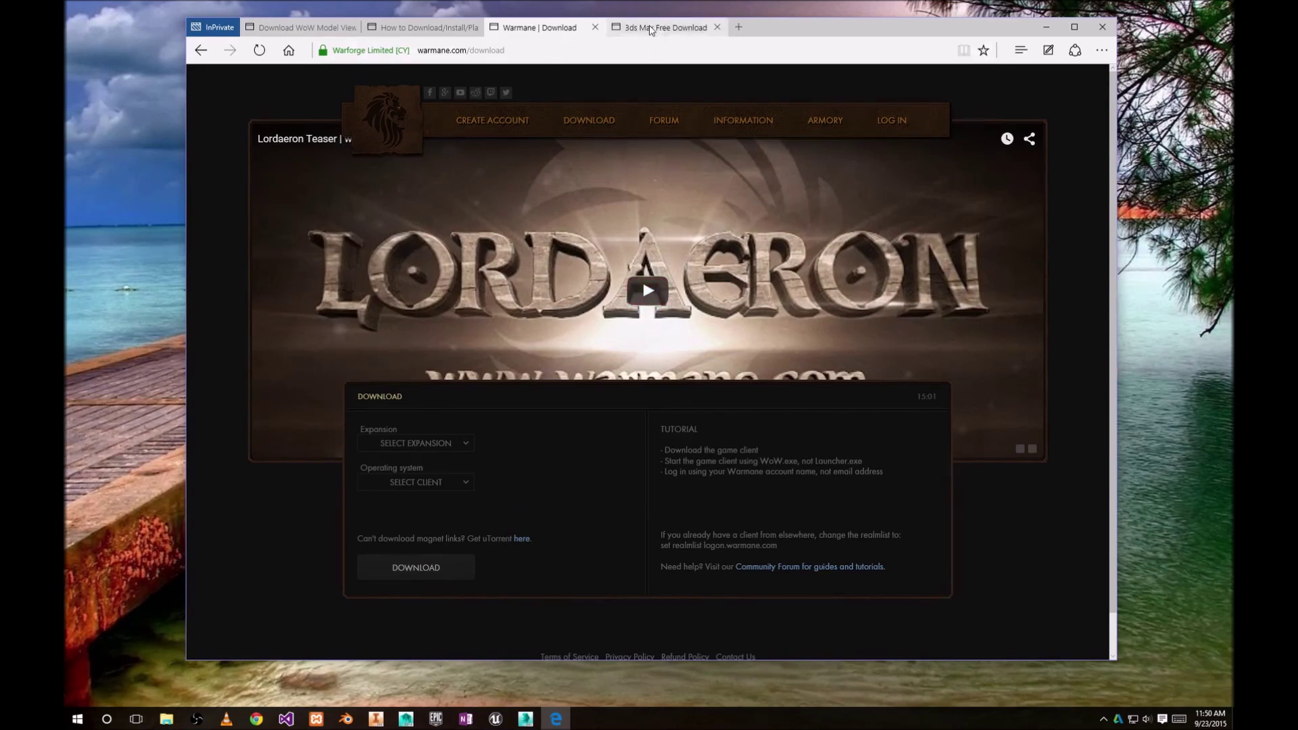
pyautogui.click(650, 28)
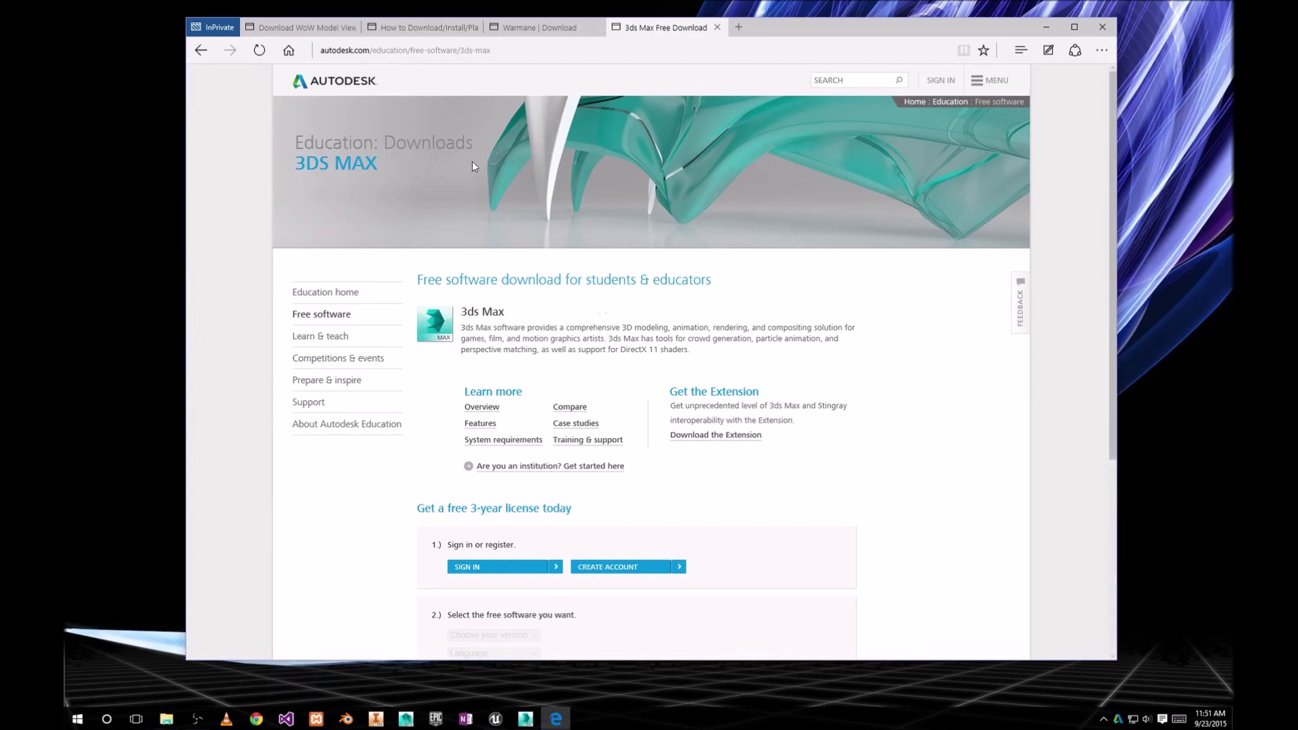
# Minimize the browser to reveal the Windows desktop
pyautogui.click(1048, 26)
# Extract WoWModelViewer_7.0.5.rar on Old Drive (F:) into its own folder with PeaZip
pyautogui.moveTo(162, 723)
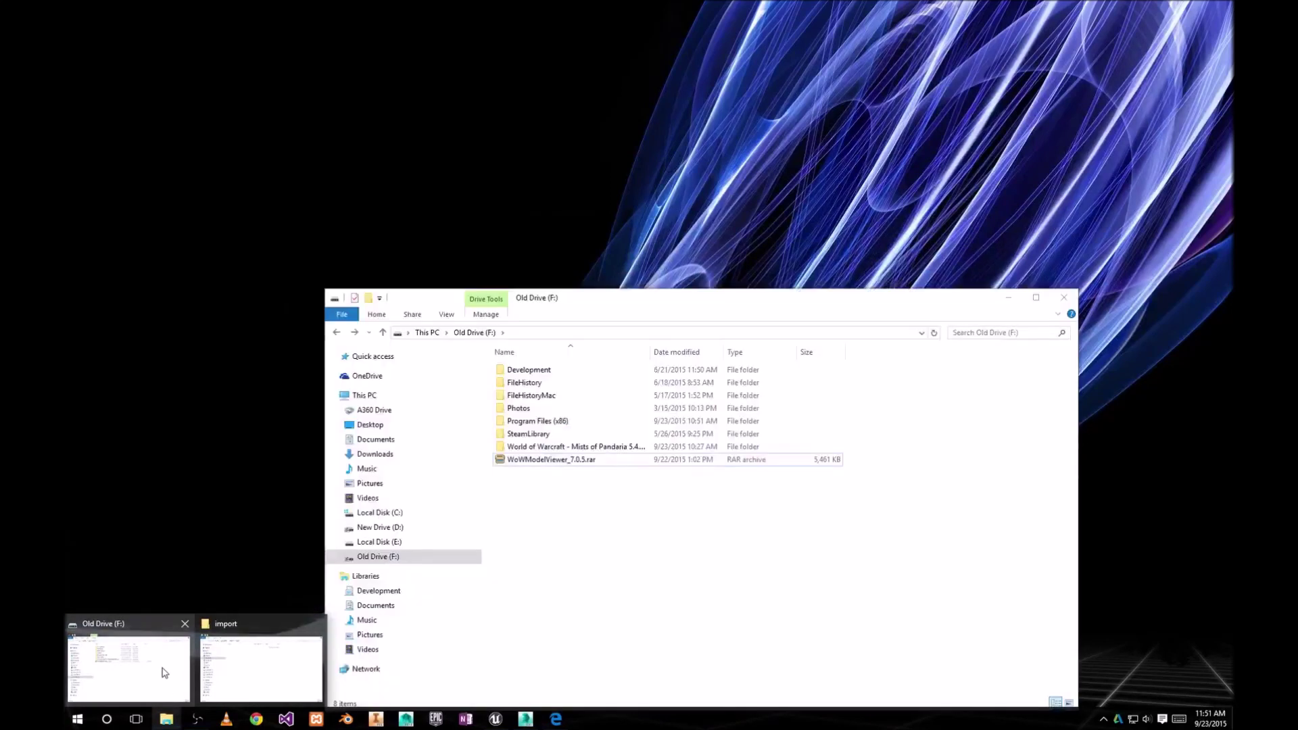
pyautogui.click(163, 673)
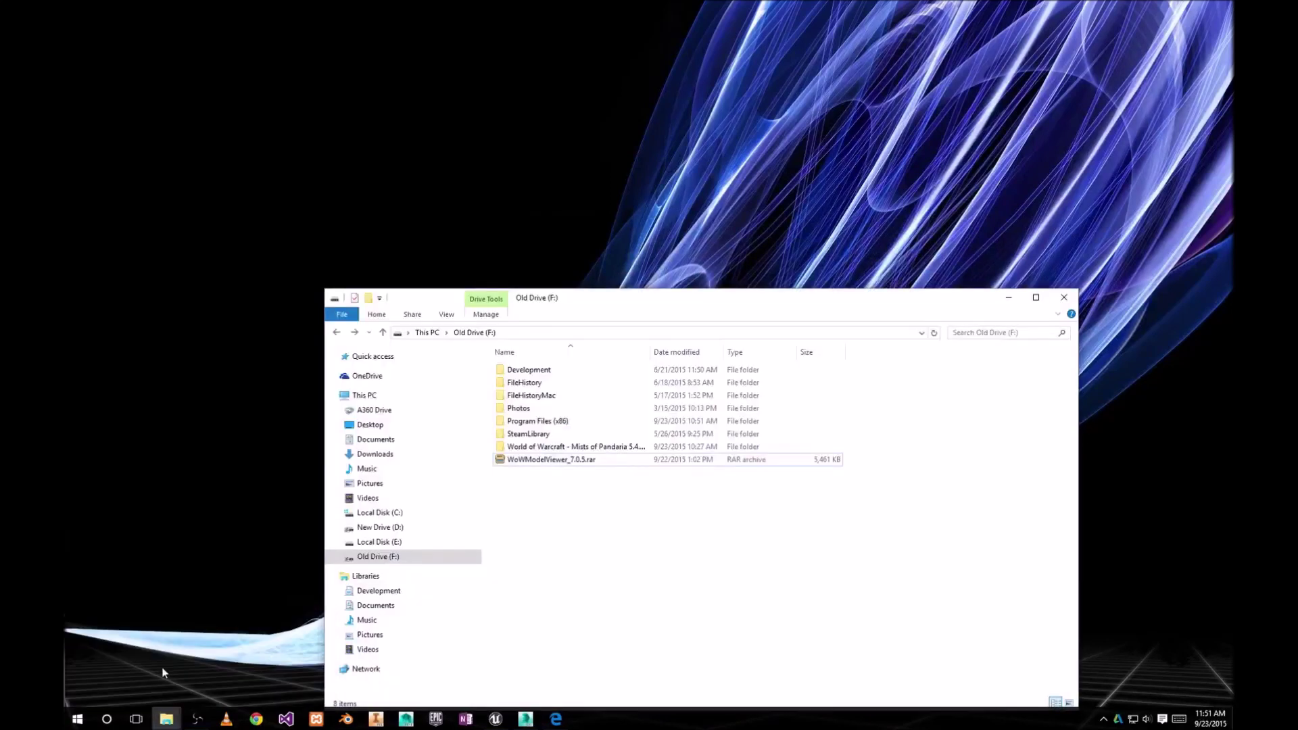
pyautogui.rightClick(564, 462)
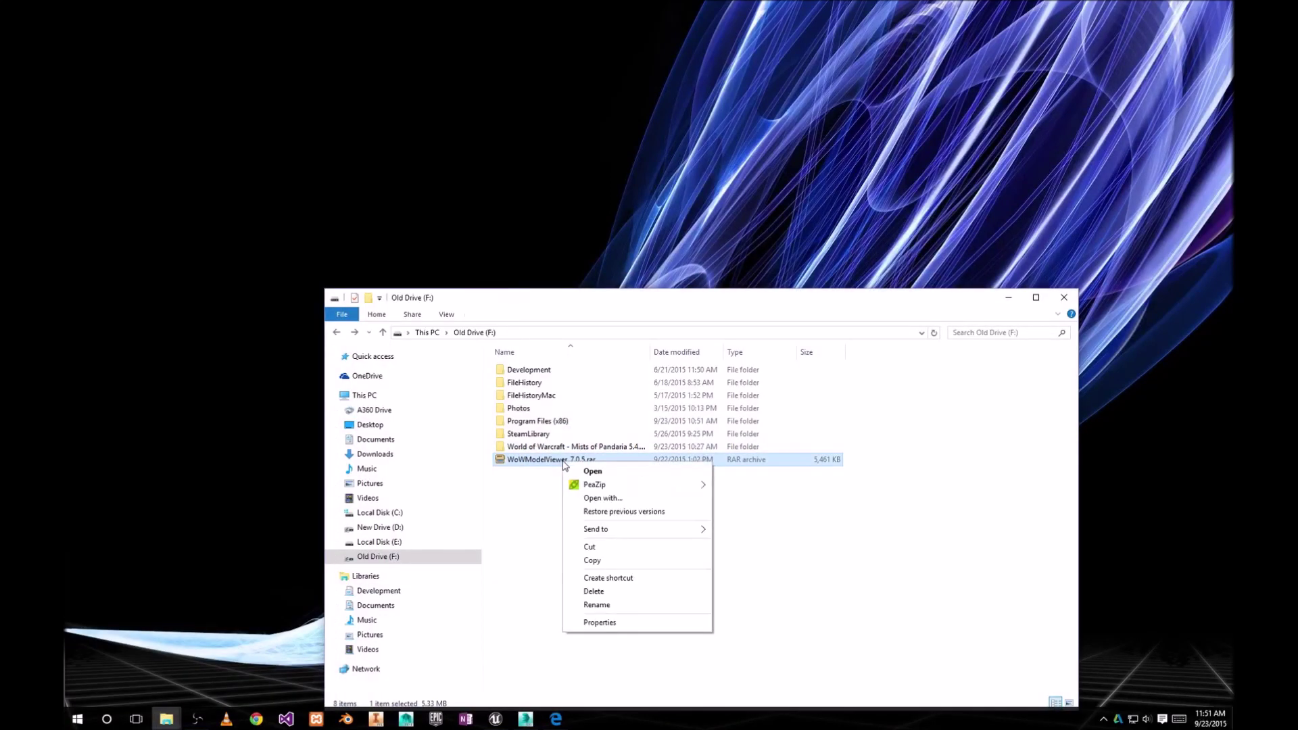
pyautogui.moveTo(605, 485)
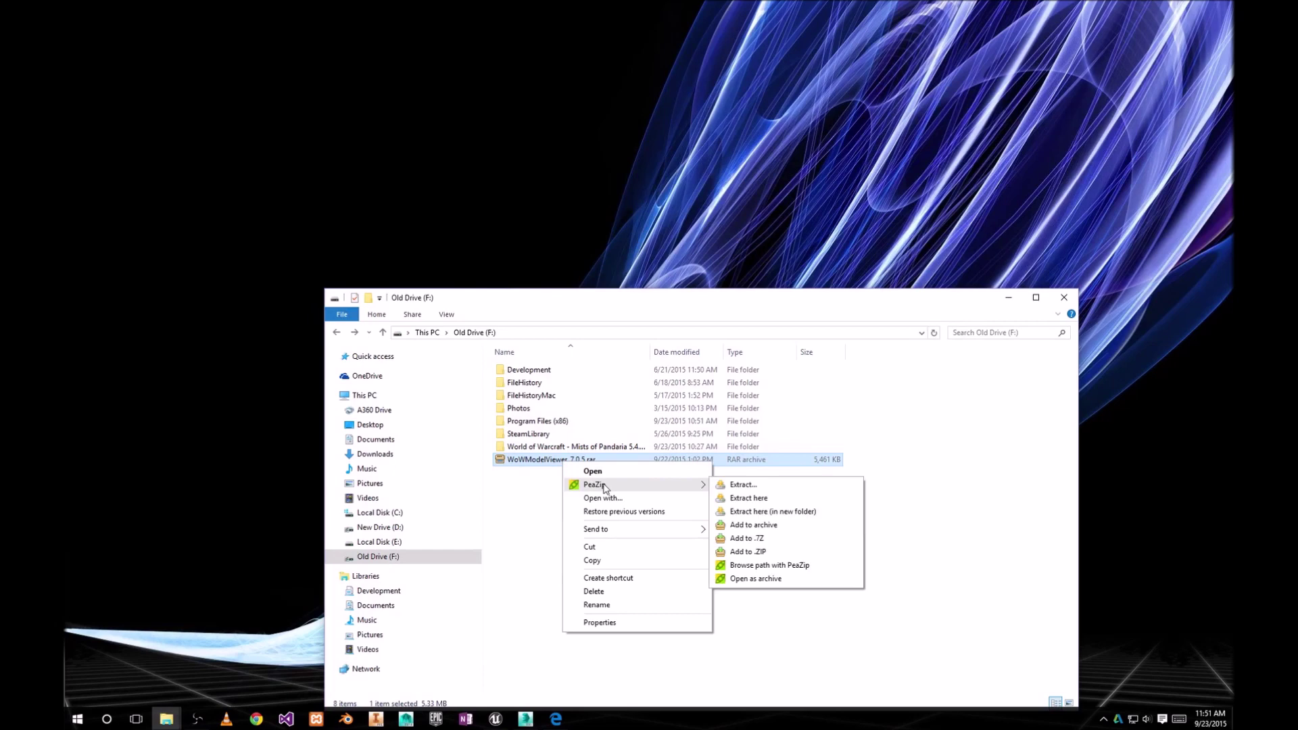
pyautogui.click(756, 513)
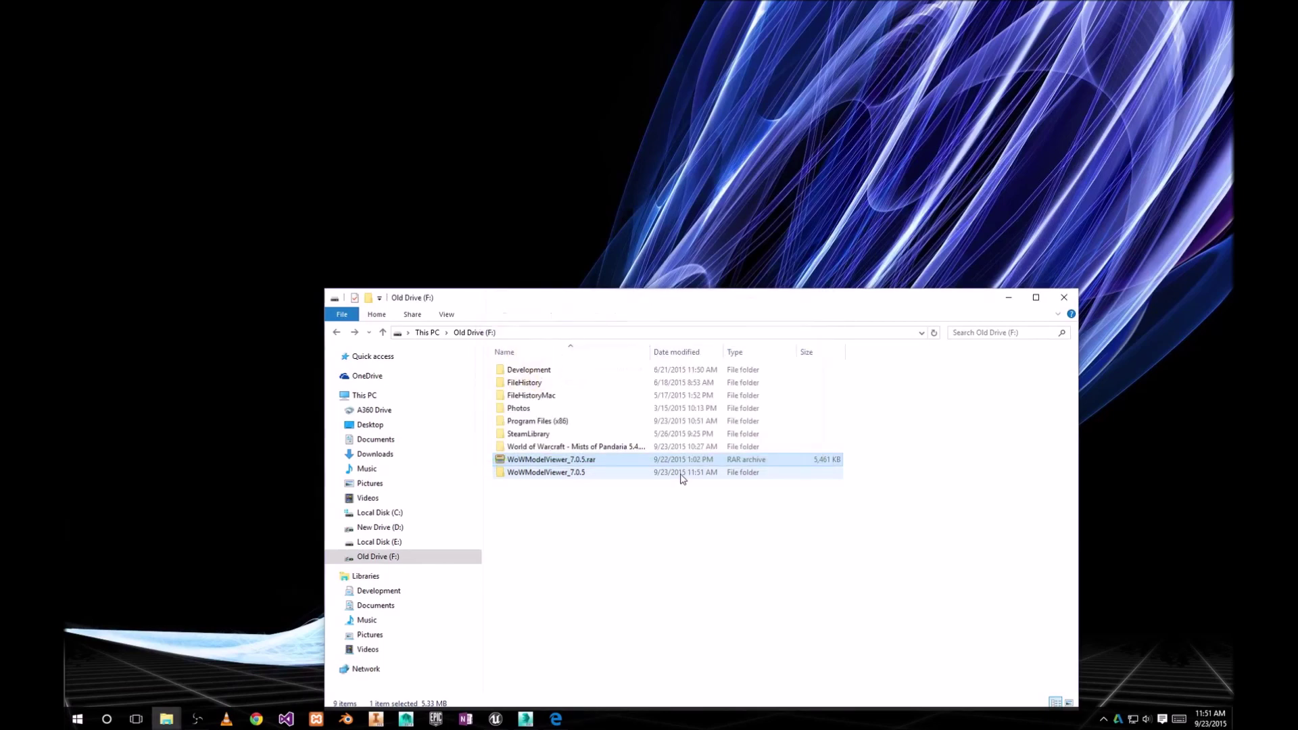
# Delete Config.ini from the userSettings folder and launch WowModelViewer32.exe
pyautogui.click(559, 473)
pyautogui.doubleClick(559, 473)
pyautogui.doubleClick(556, 372)
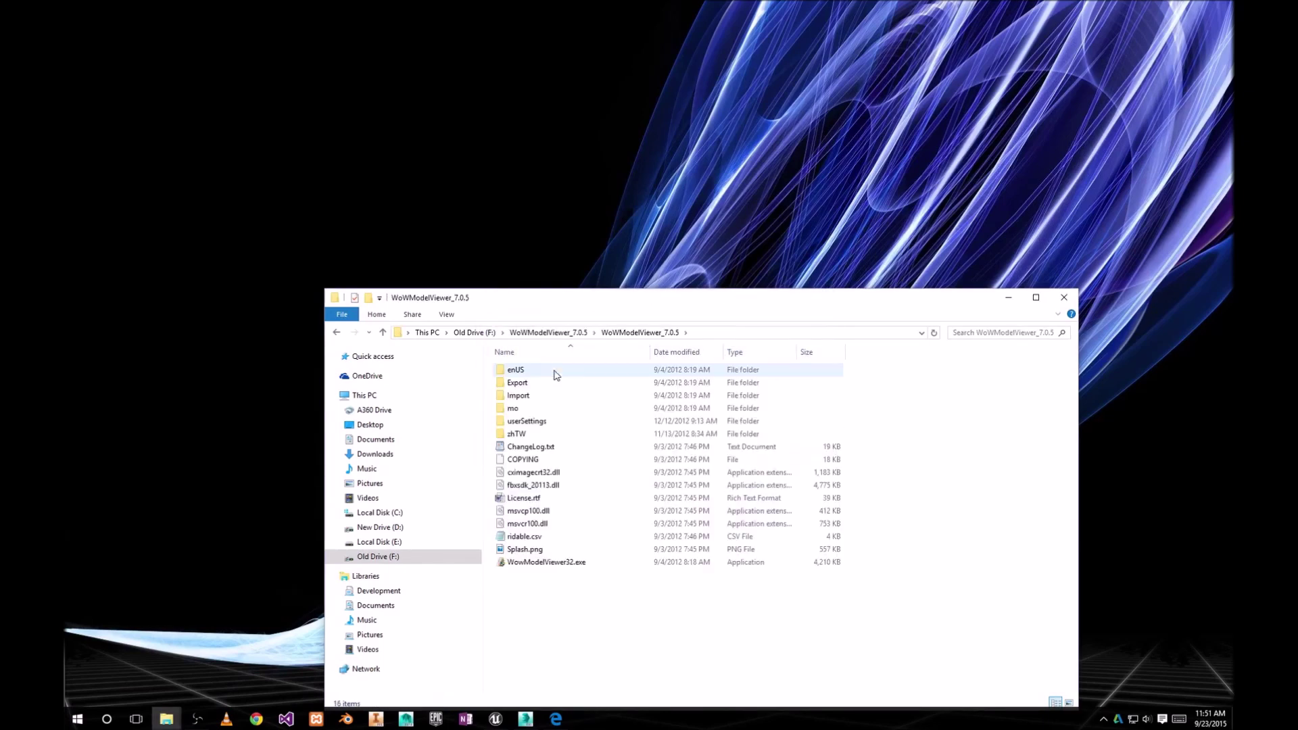
pyautogui.doubleClick(528, 421)
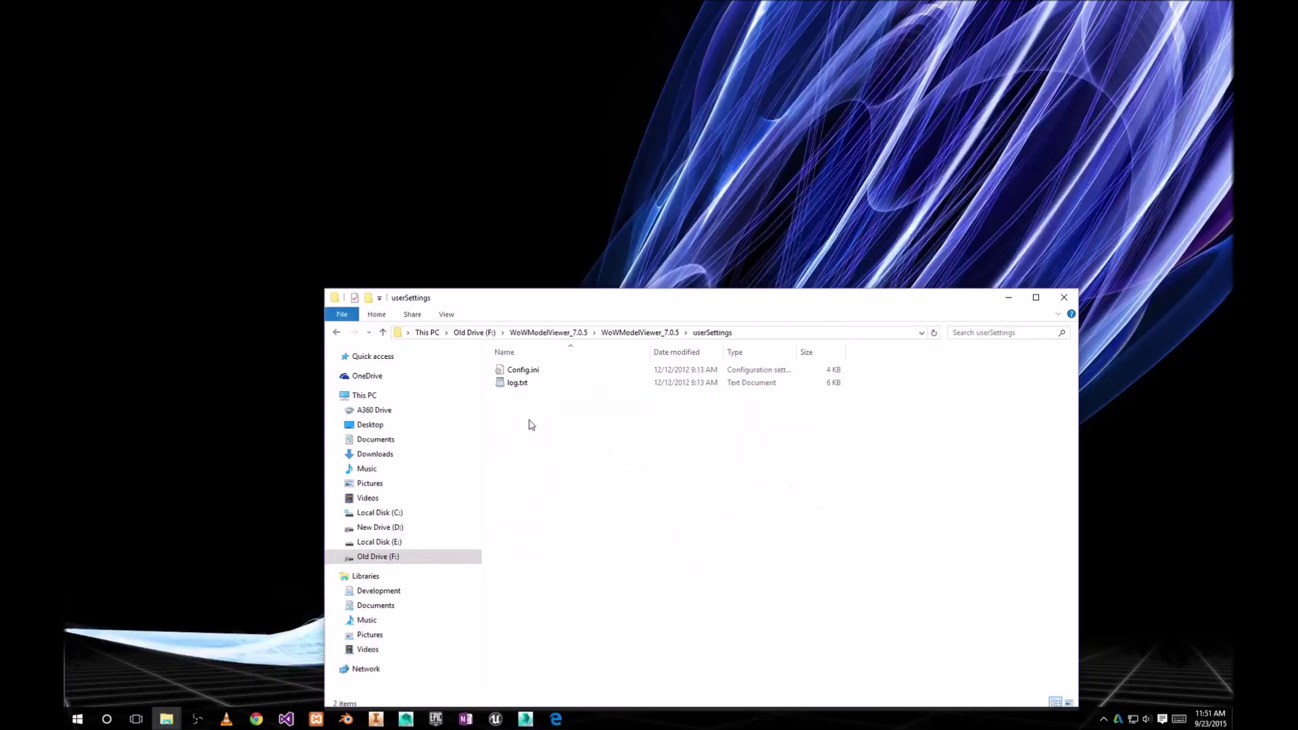
pyautogui.click(530, 372)
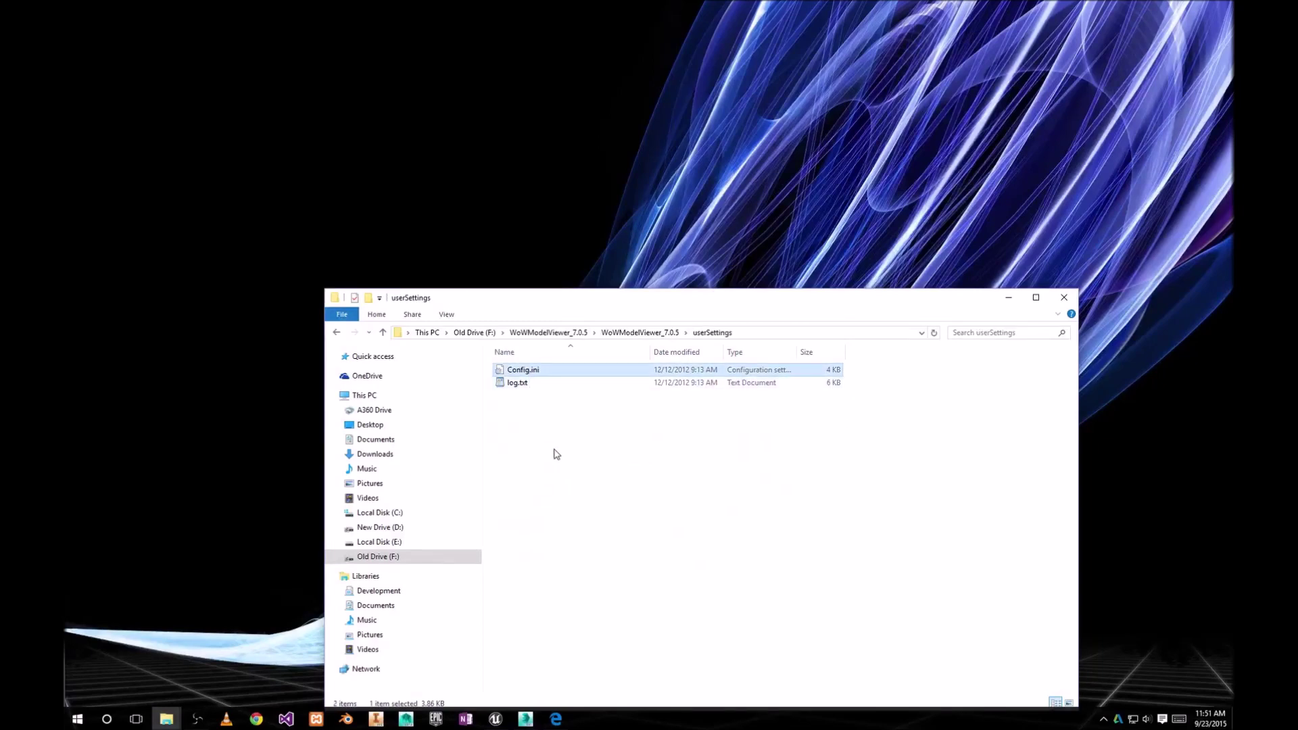
pyautogui.press('Delete')
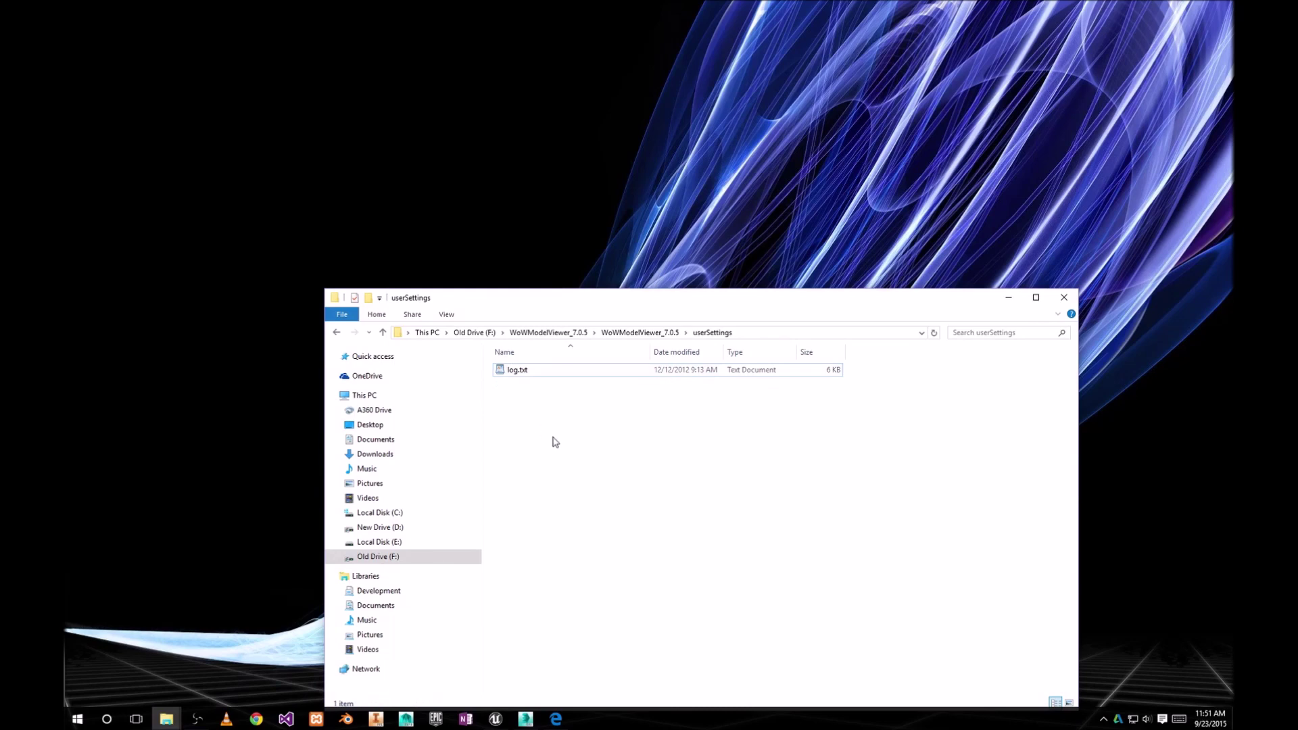
pyautogui.press('BackSpace')
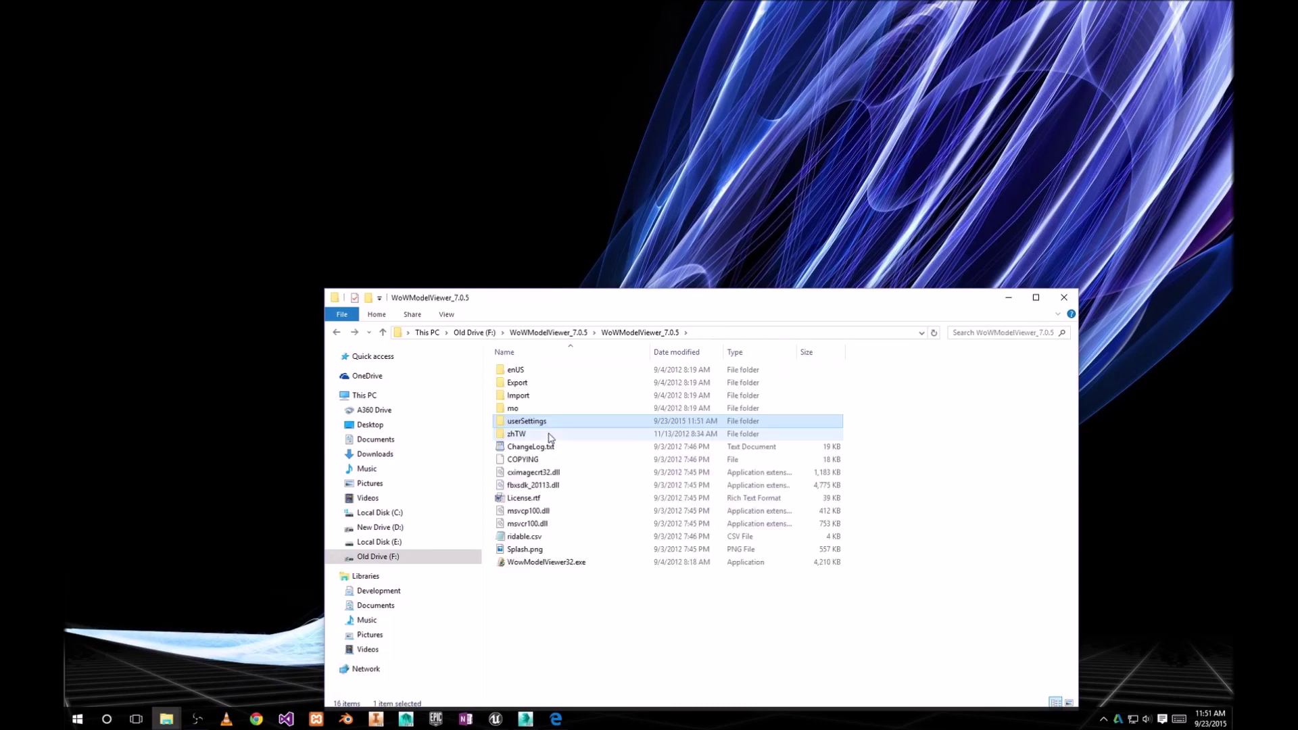
pyautogui.doubleClick(545, 561)
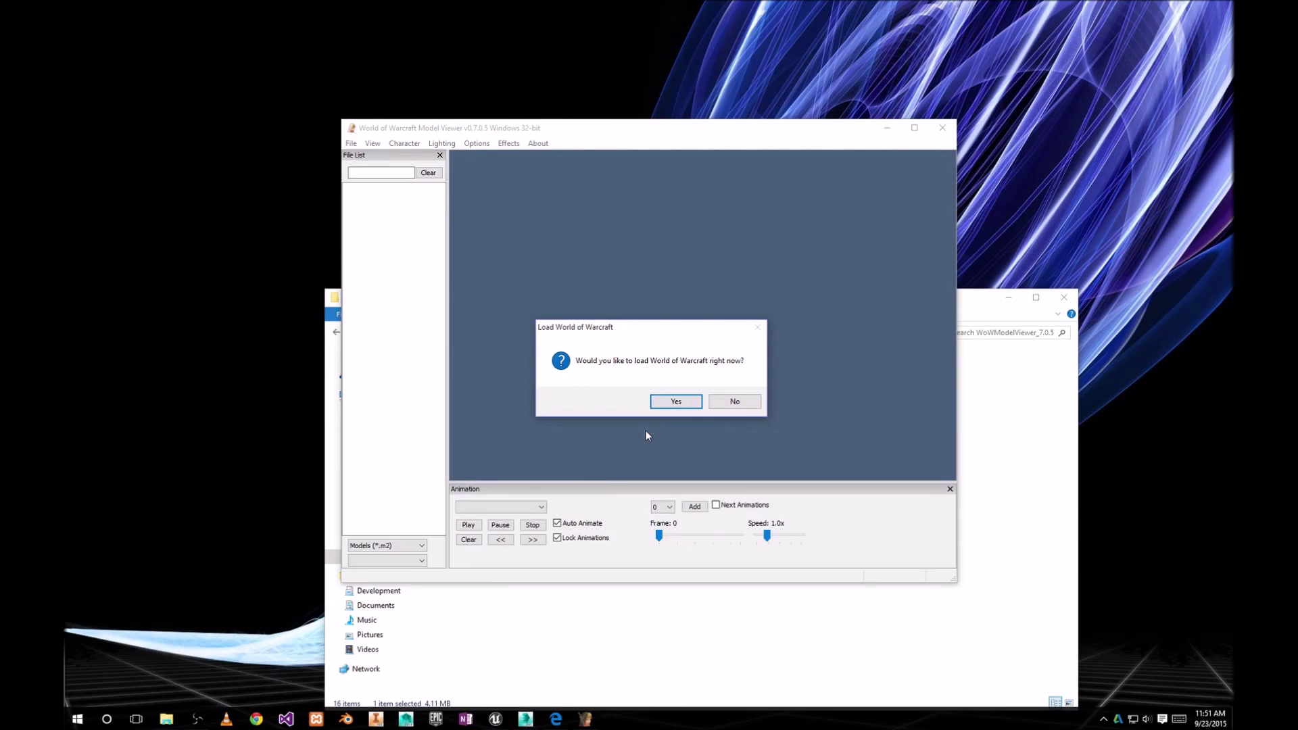
# Accept the World of Warcraft load prompts, game folder and Cache dir search, then expand Creature
pyautogui.click(676, 403)
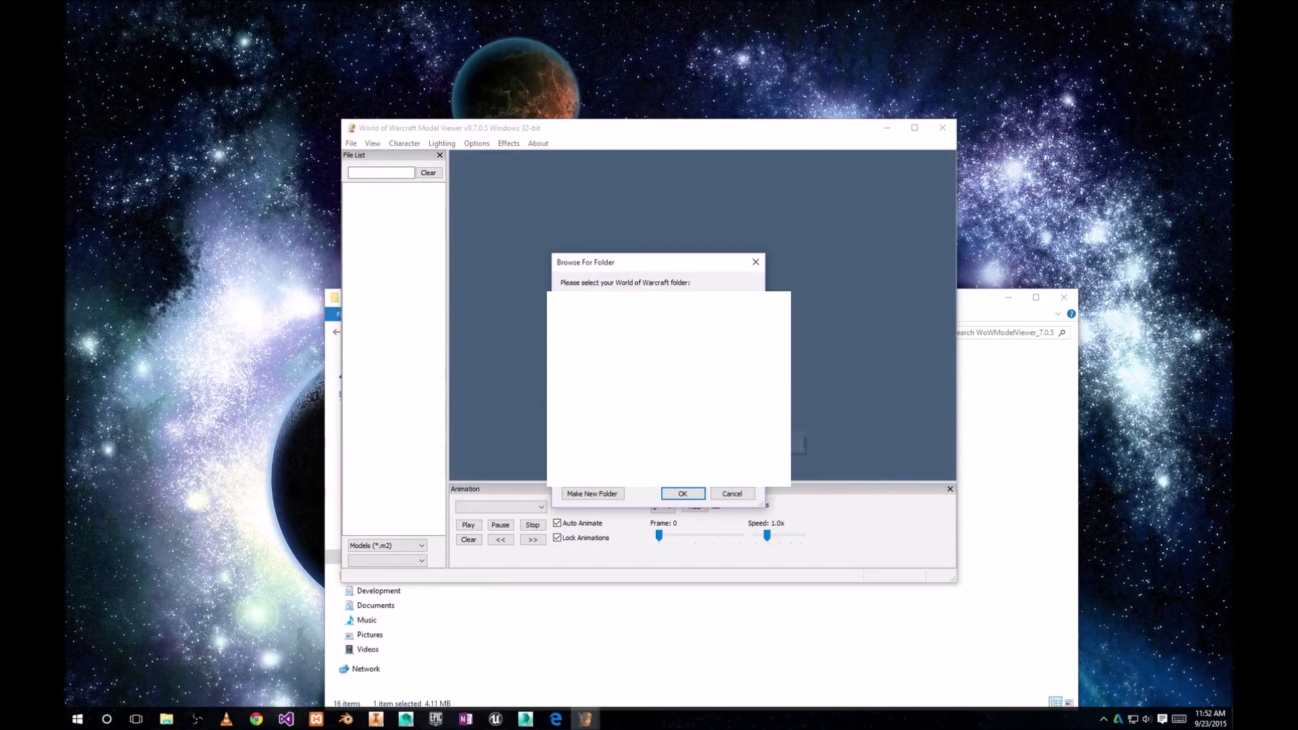
pyautogui.click(683, 494)
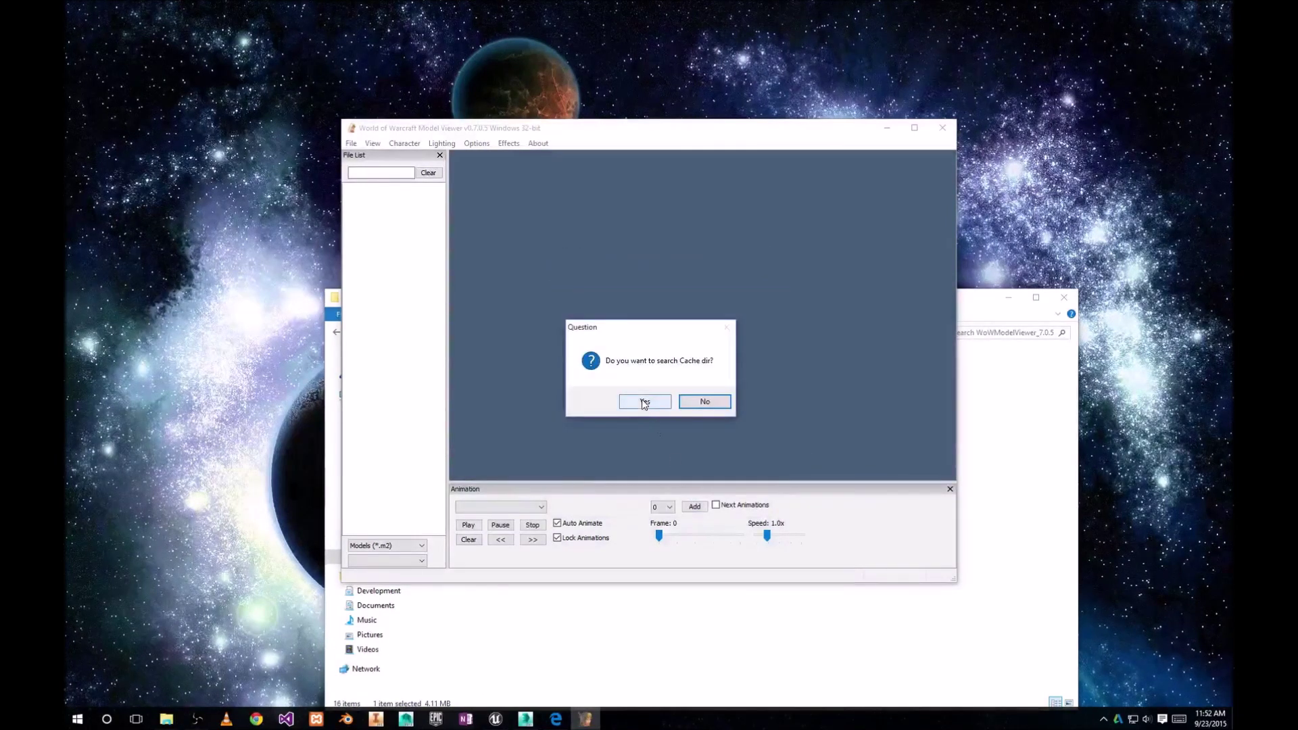
pyautogui.click(645, 403)
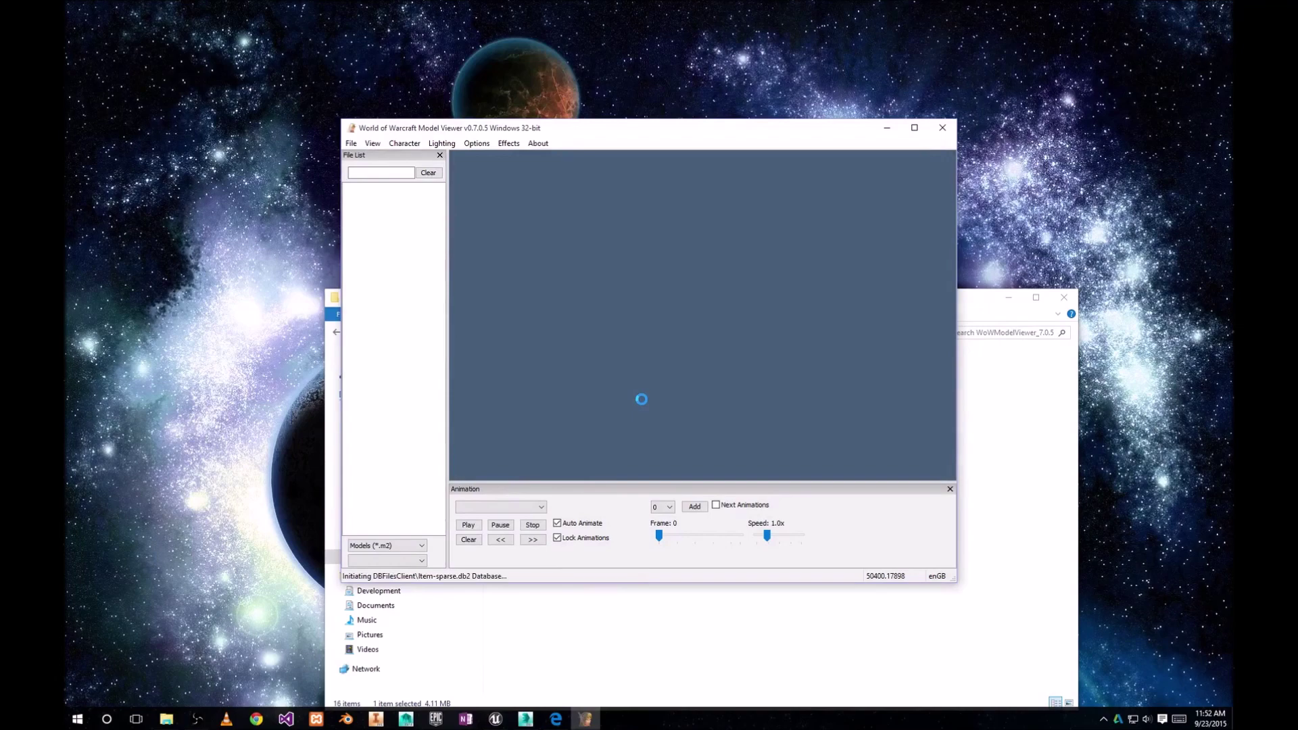
pyautogui.click(662, 405)
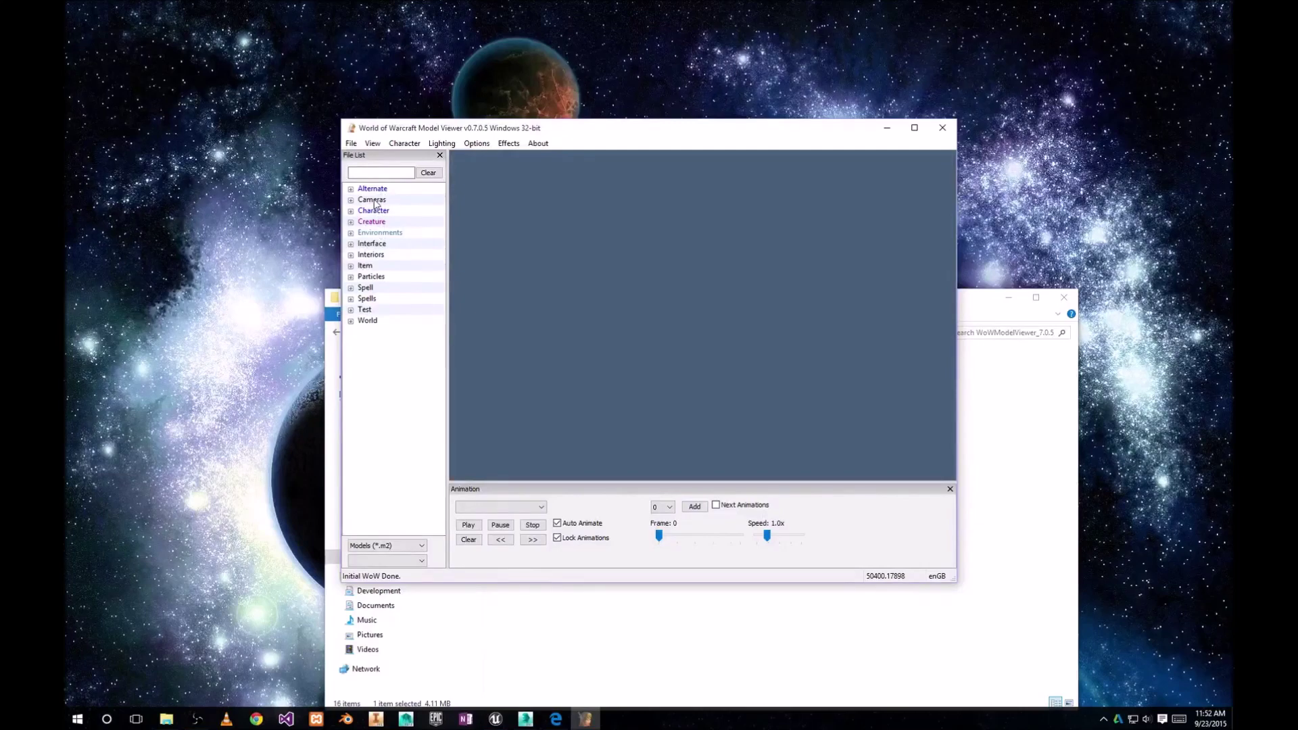
pyautogui.click(351, 223)
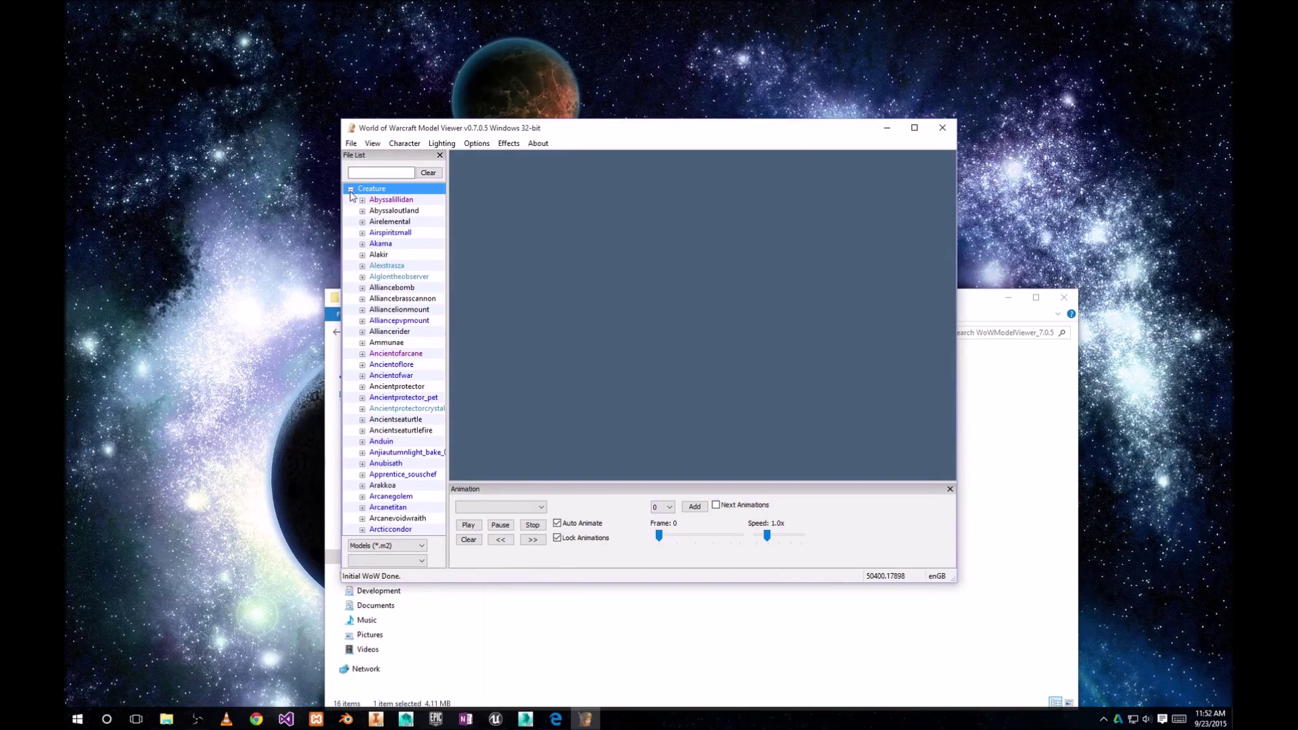
# Filter the file list for 'pandaren', widen it, and load Character > Pandaren > male > pandarenmale.m2
pyautogui.click(395, 201)
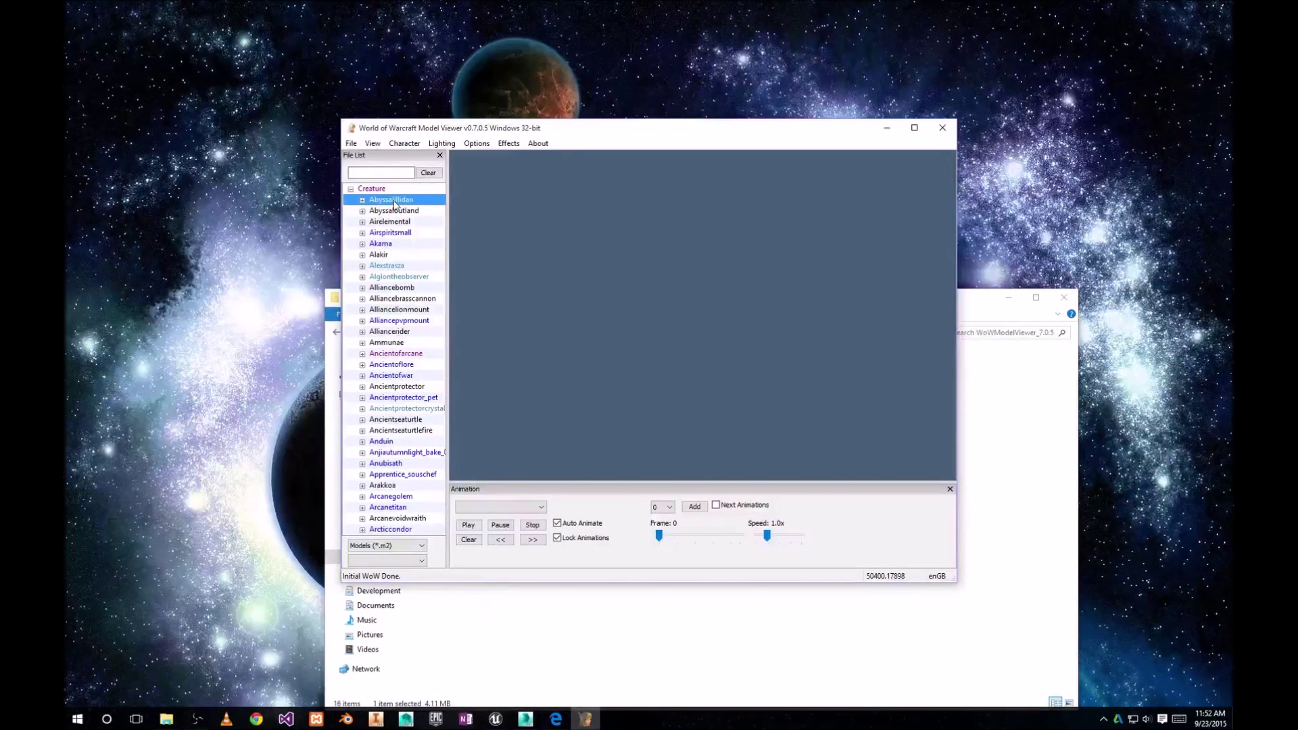
pyautogui.click(351, 190)
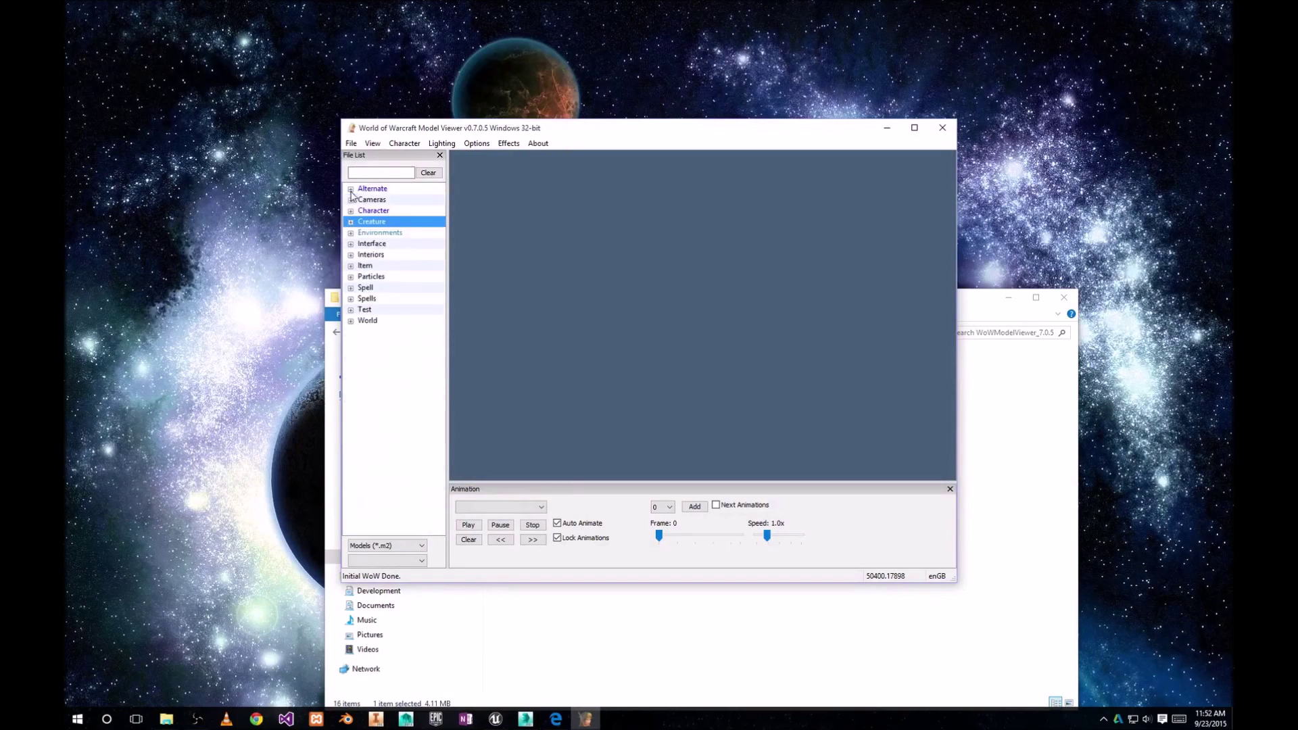
pyautogui.click(365, 175)
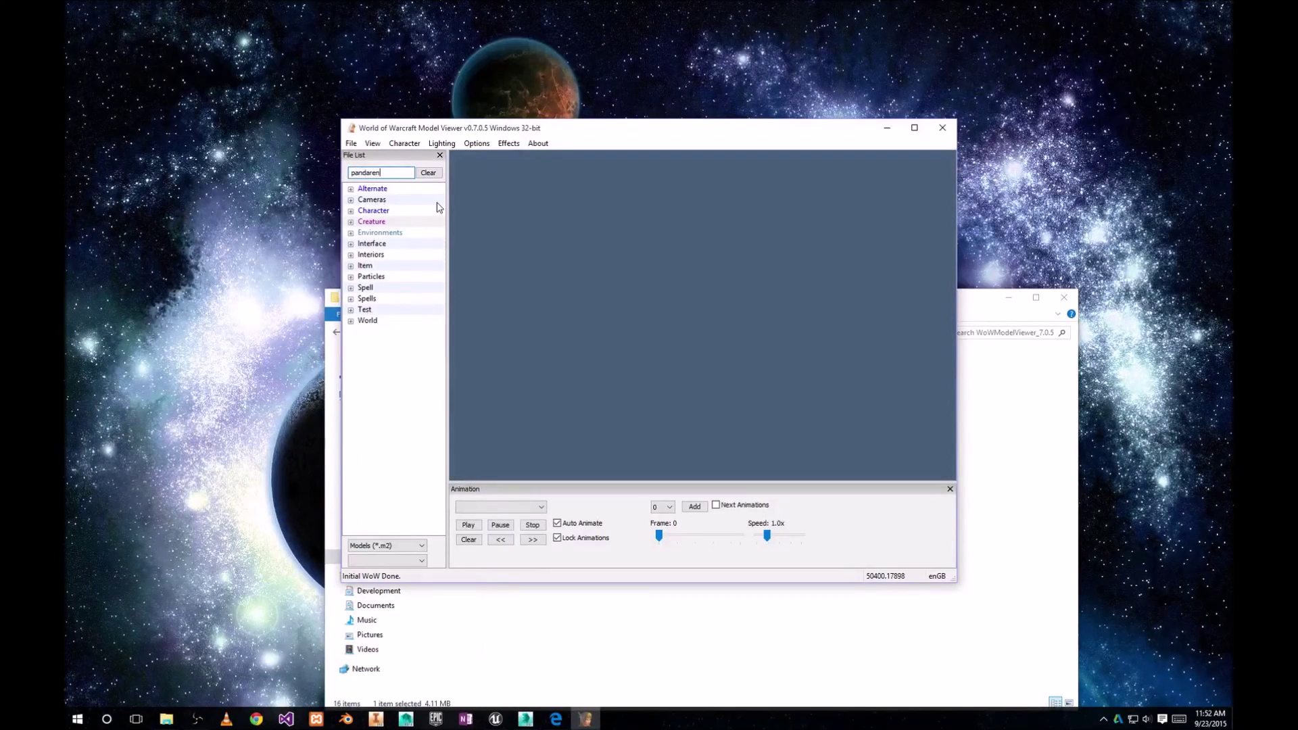
pyautogui.press('Return')
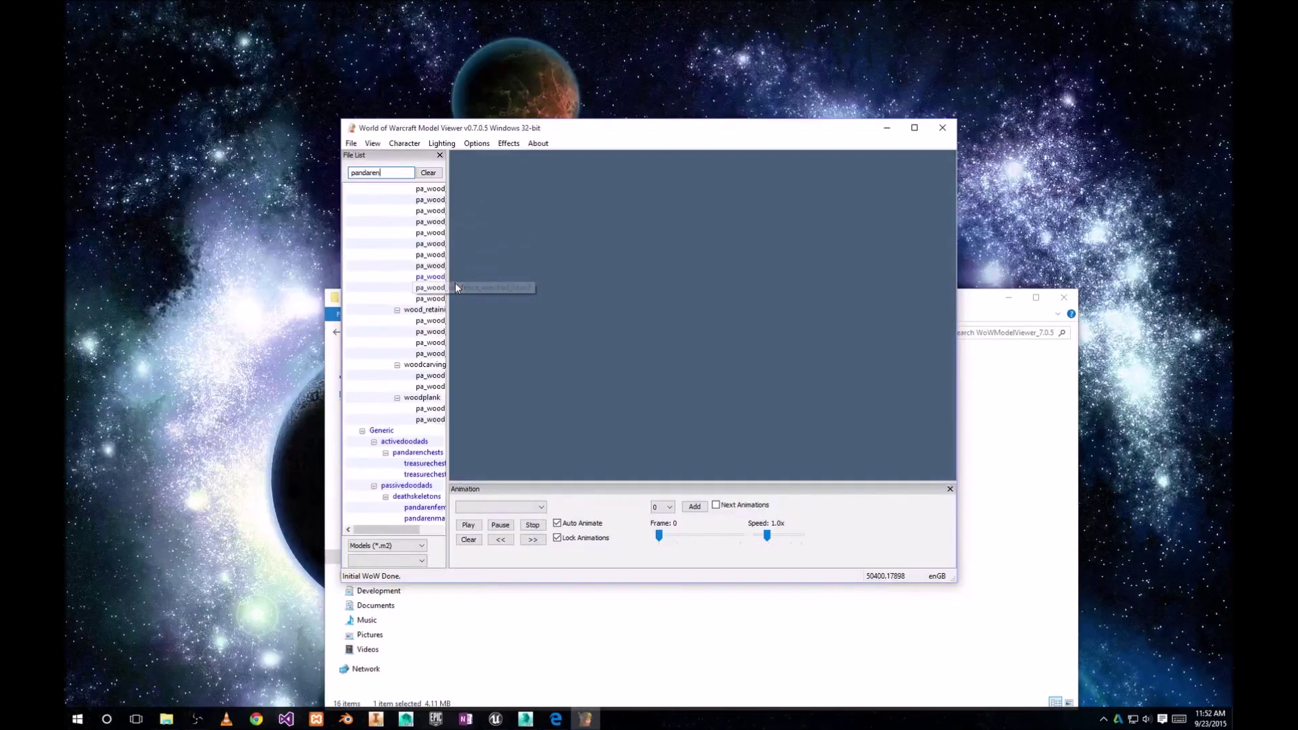
pyautogui.moveTo(449, 296); pyautogui.dragTo(503, 296)
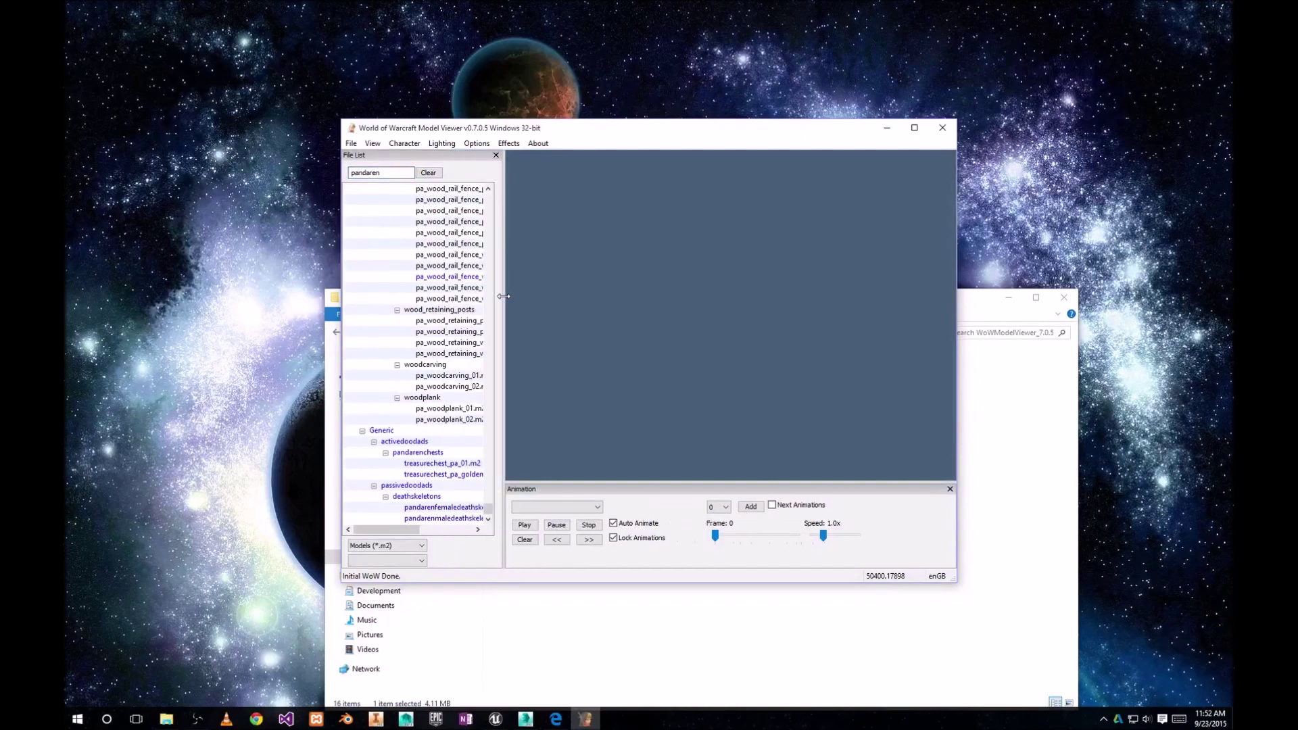
pyautogui.moveTo(488, 508); pyautogui.dragTo(497, 194)
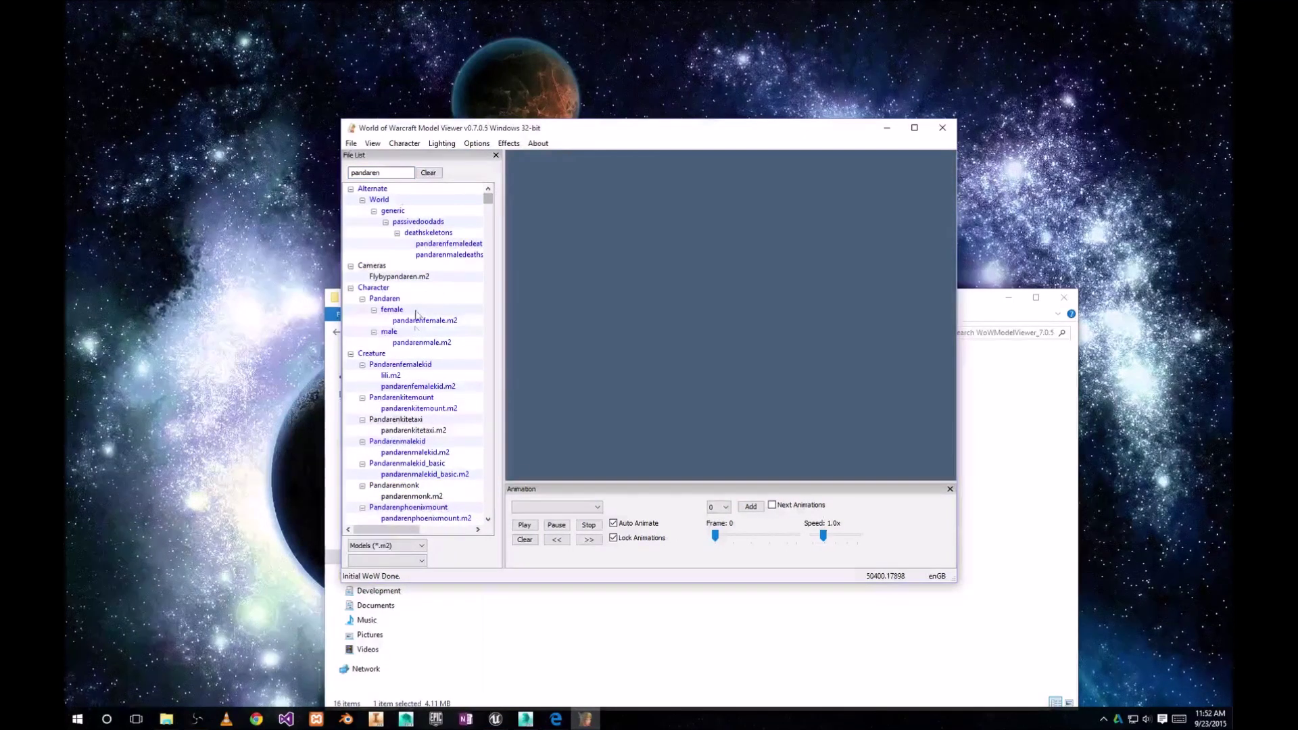
pyautogui.click(415, 346)
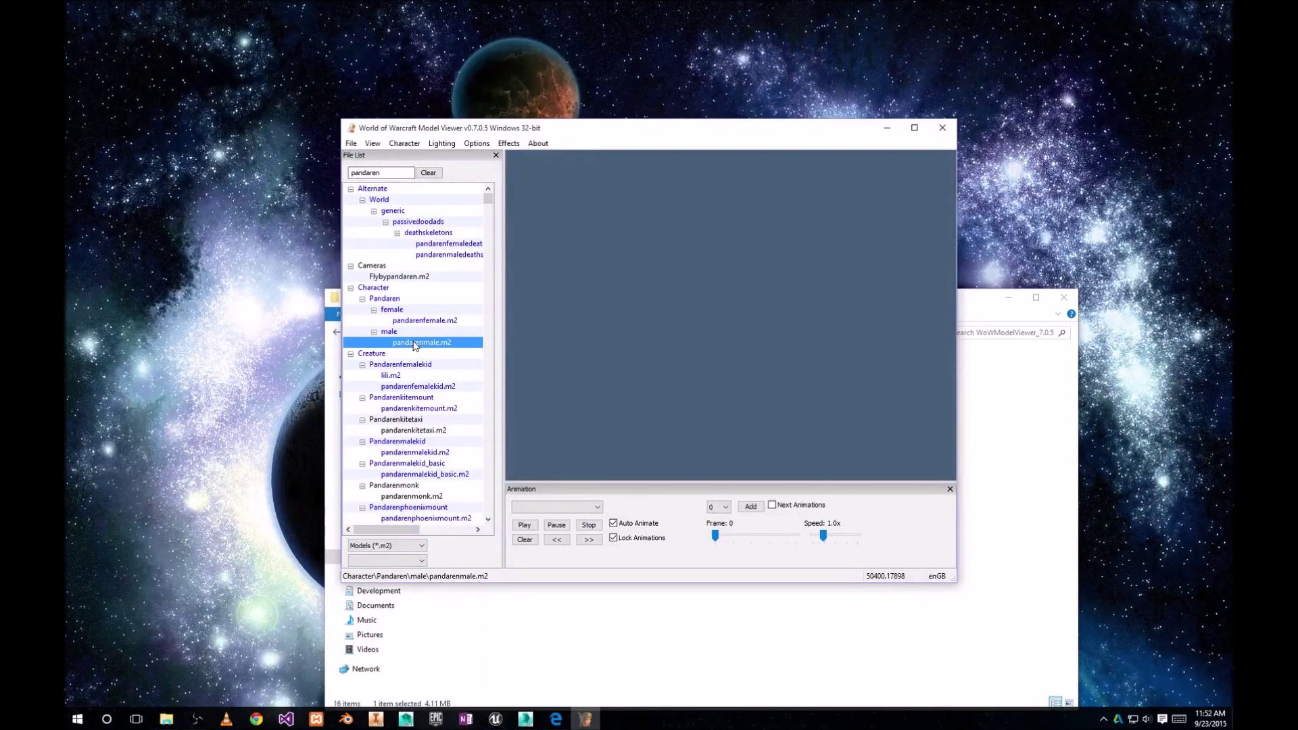
# Turn the Pandaren to a side view and set skin colour 7 (brown fur) and hair colour 0
pyautogui.moveTo(626, 291)
pyautogui.mouseDown()
pyautogui.moveTo(731, 300)
pyautogui.moveTo(597, 291)
pyautogui.moveTo(639, 296)
pyautogui.mouseUp()
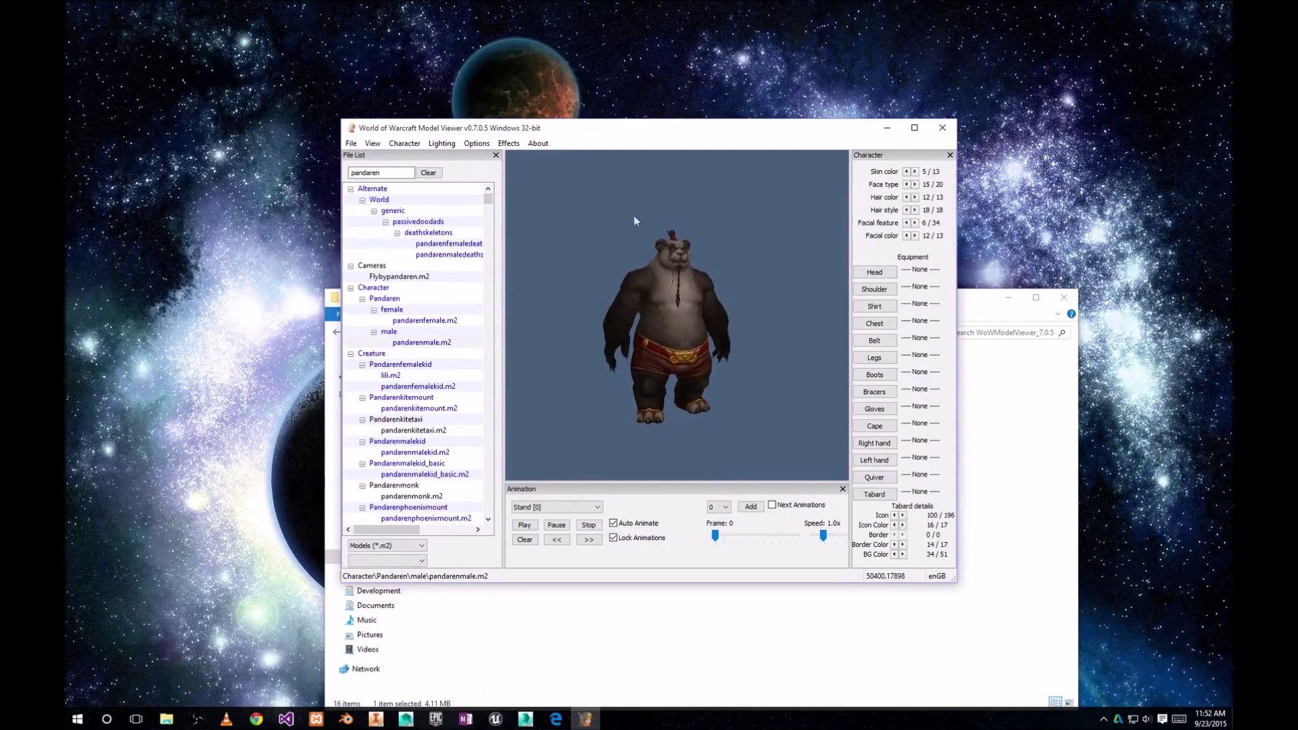
pyautogui.moveTo(673, 133); pyautogui.dragTo(634, 110)
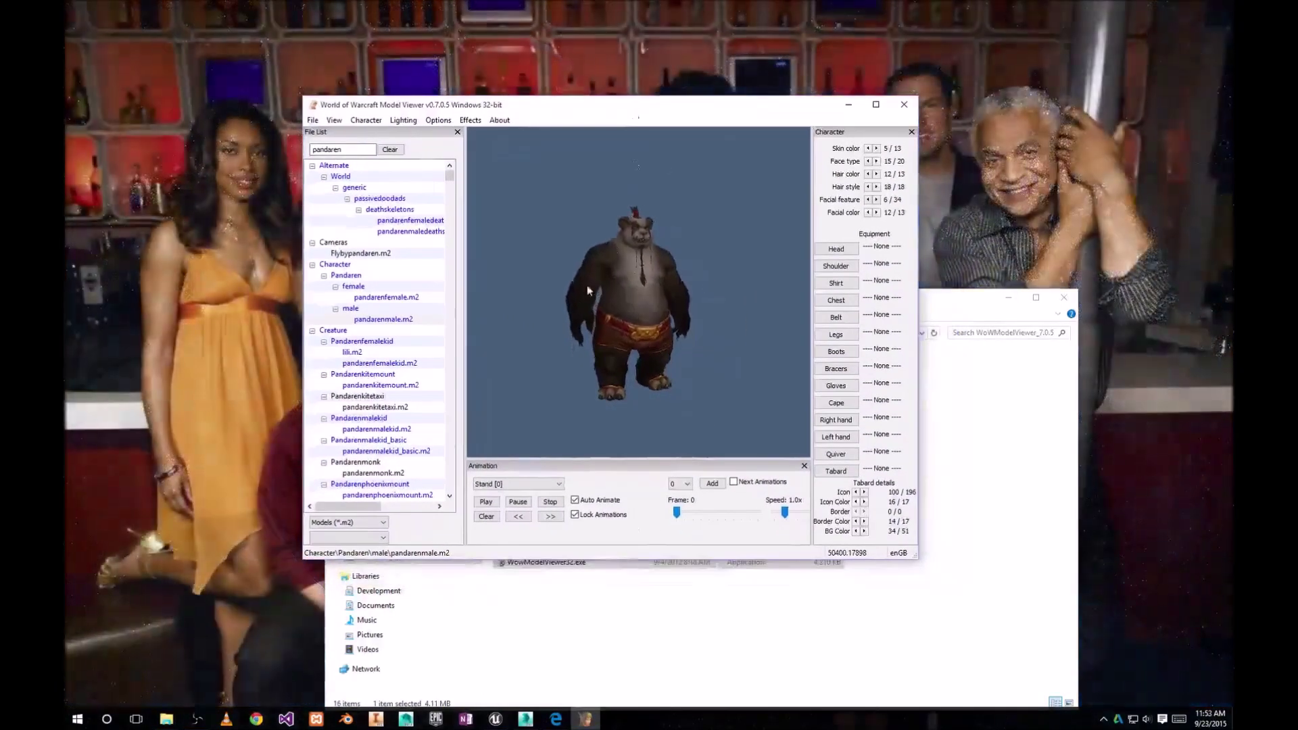
pyautogui.moveTo(687, 308); pyautogui.dragTo(574, 306)
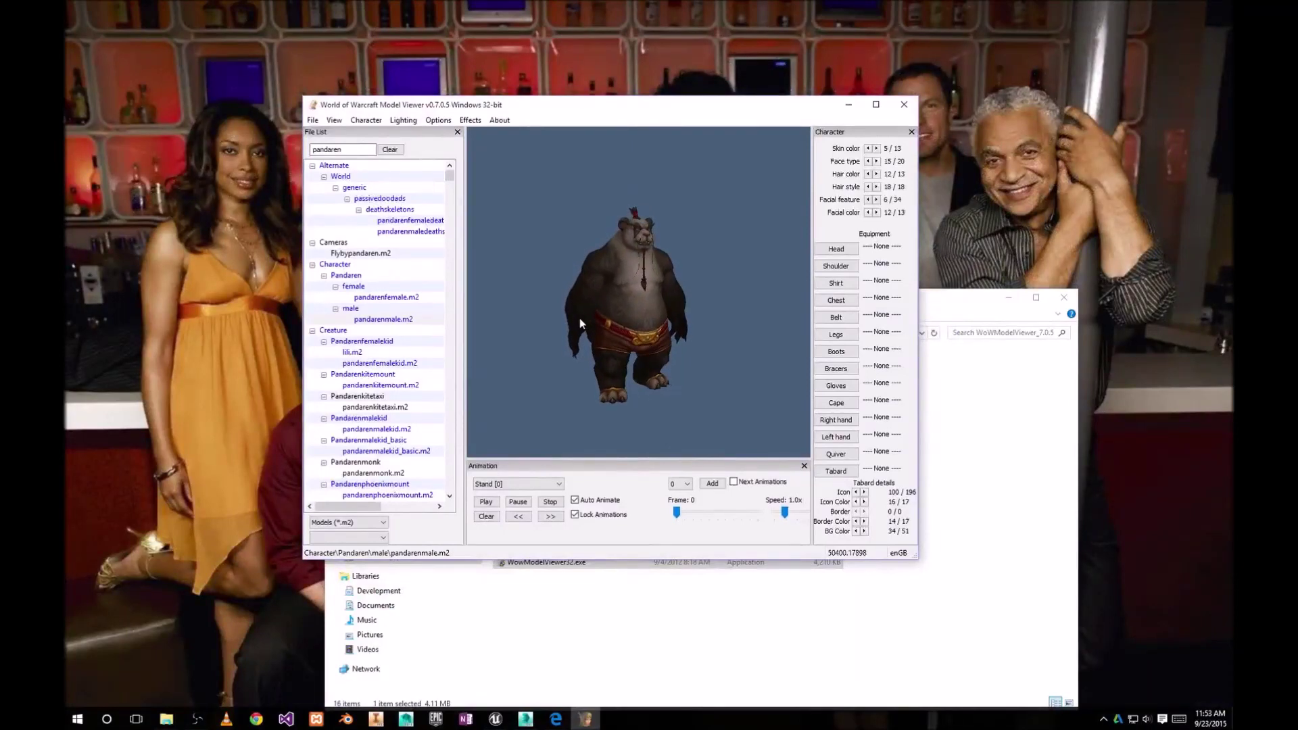
pyautogui.click(876, 148)
pyautogui.click(876, 148)
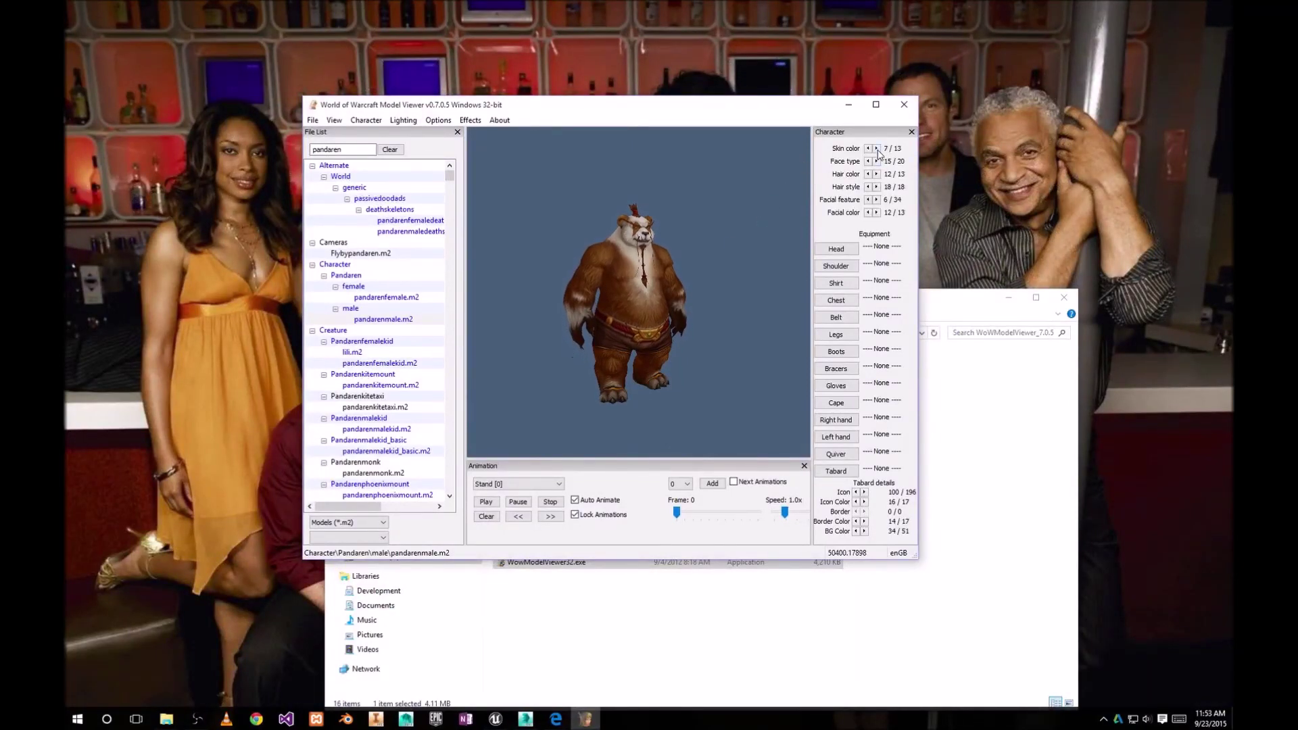
pyautogui.click(876, 174)
pyautogui.click(876, 173)
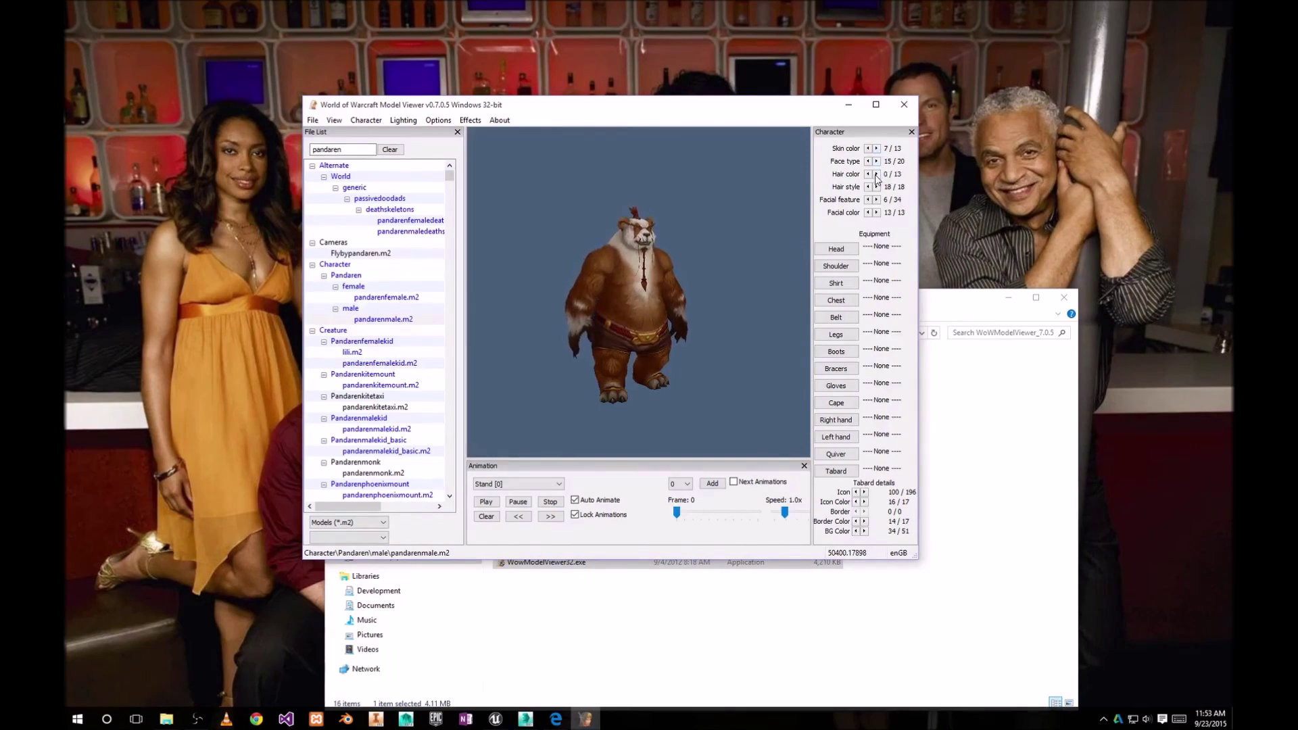
# Step the hair style to 5, a tall topknot
pyautogui.click(877, 187)
pyautogui.click(877, 186)
pyautogui.click(877, 186)
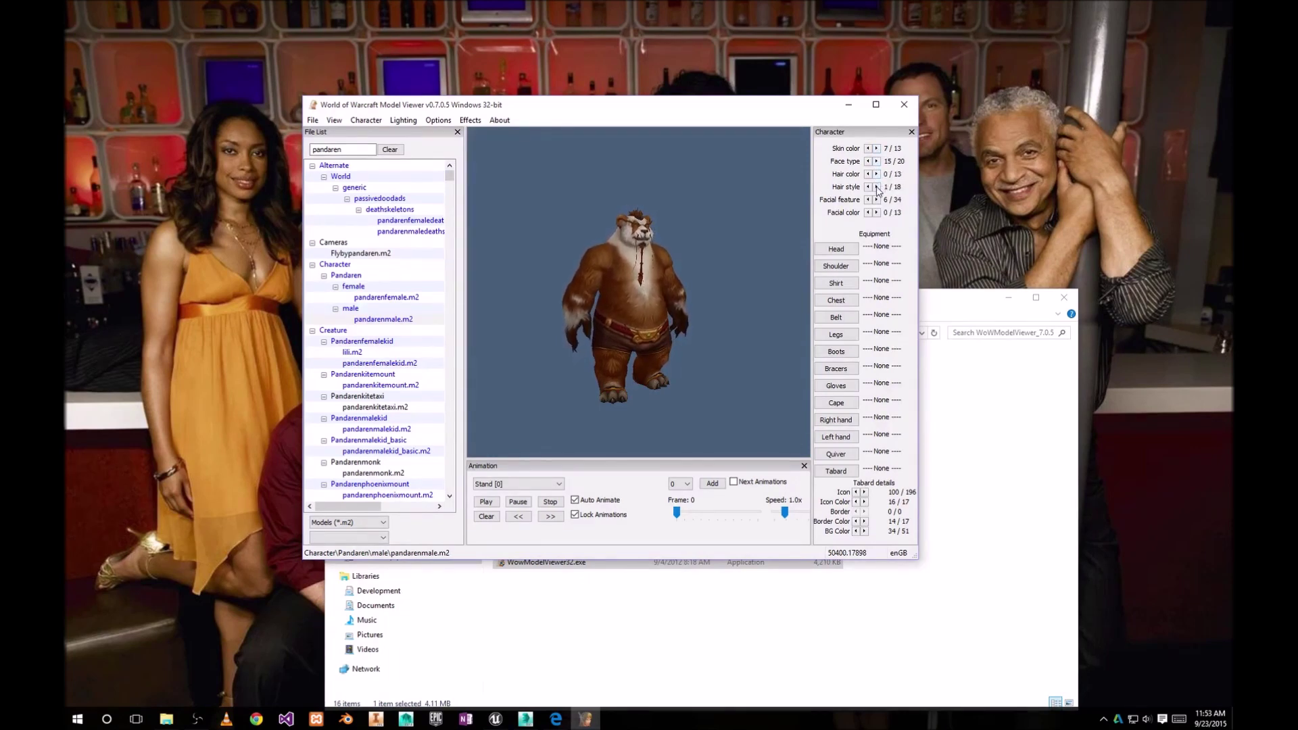
pyautogui.click(877, 186)
pyautogui.click(876, 187)
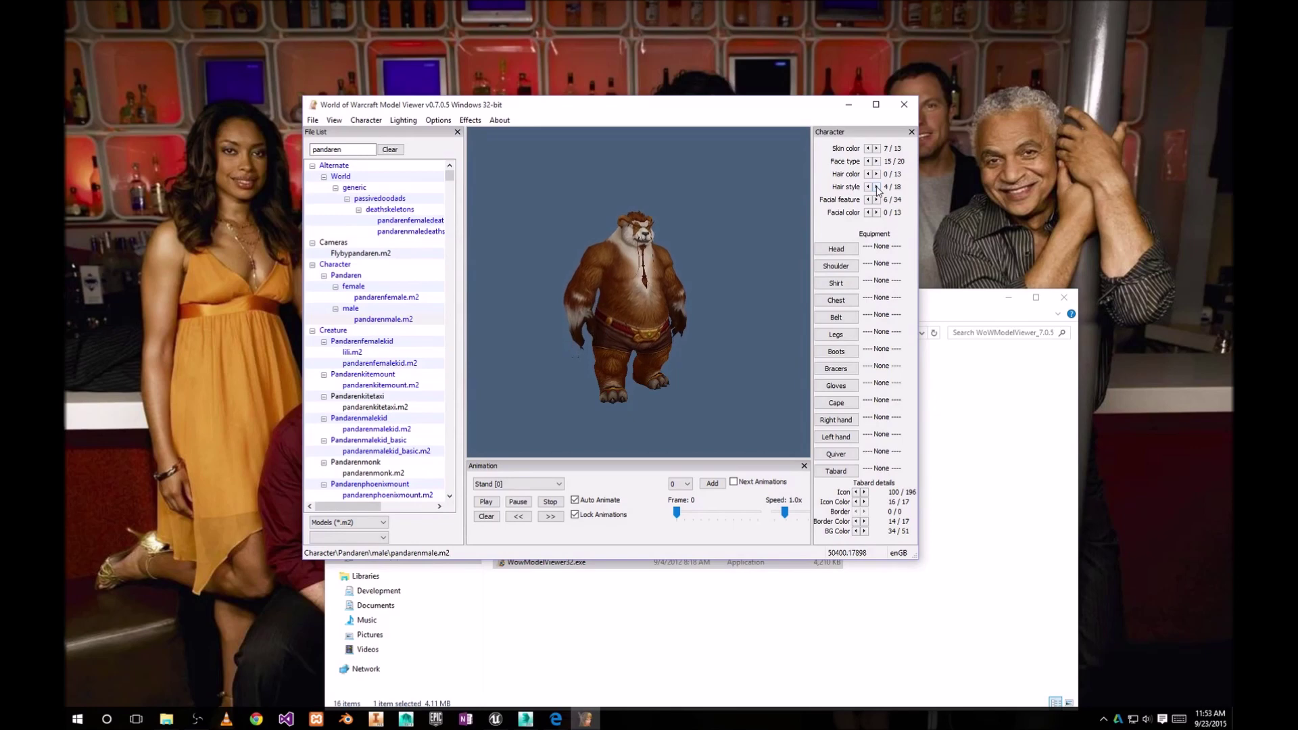
pyautogui.click(877, 187)
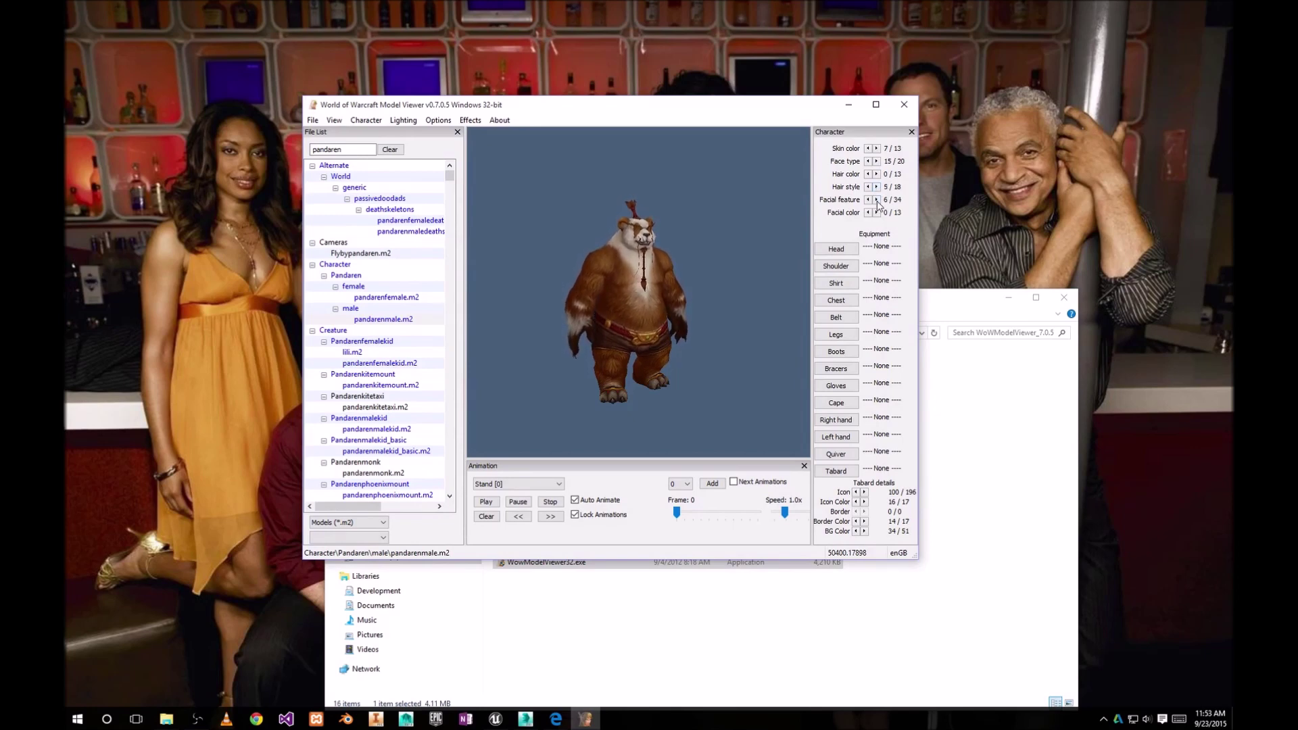
# Give the Pandaren a beard by setting facial feature 7
pyautogui.click(876, 199)
pyautogui.click(876, 200)
pyautogui.moveTo(703, 238); pyautogui.dragTo(663, 242)
pyautogui.click(868, 199)
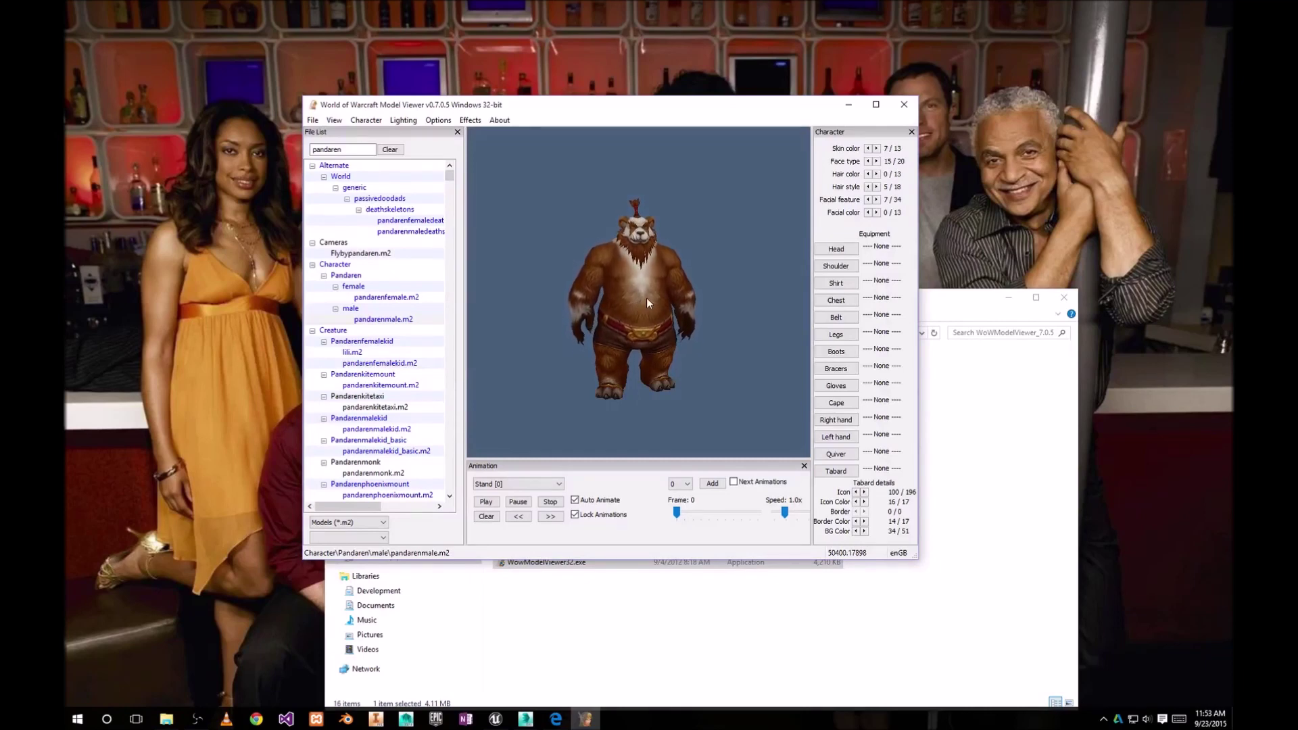
pyautogui.moveTo(634, 298)
pyautogui.mouseDown()
pyautogui.moveTo(692, 290)
pyautogui.moveTo(639, 320)
pyautogui.mouseUp()
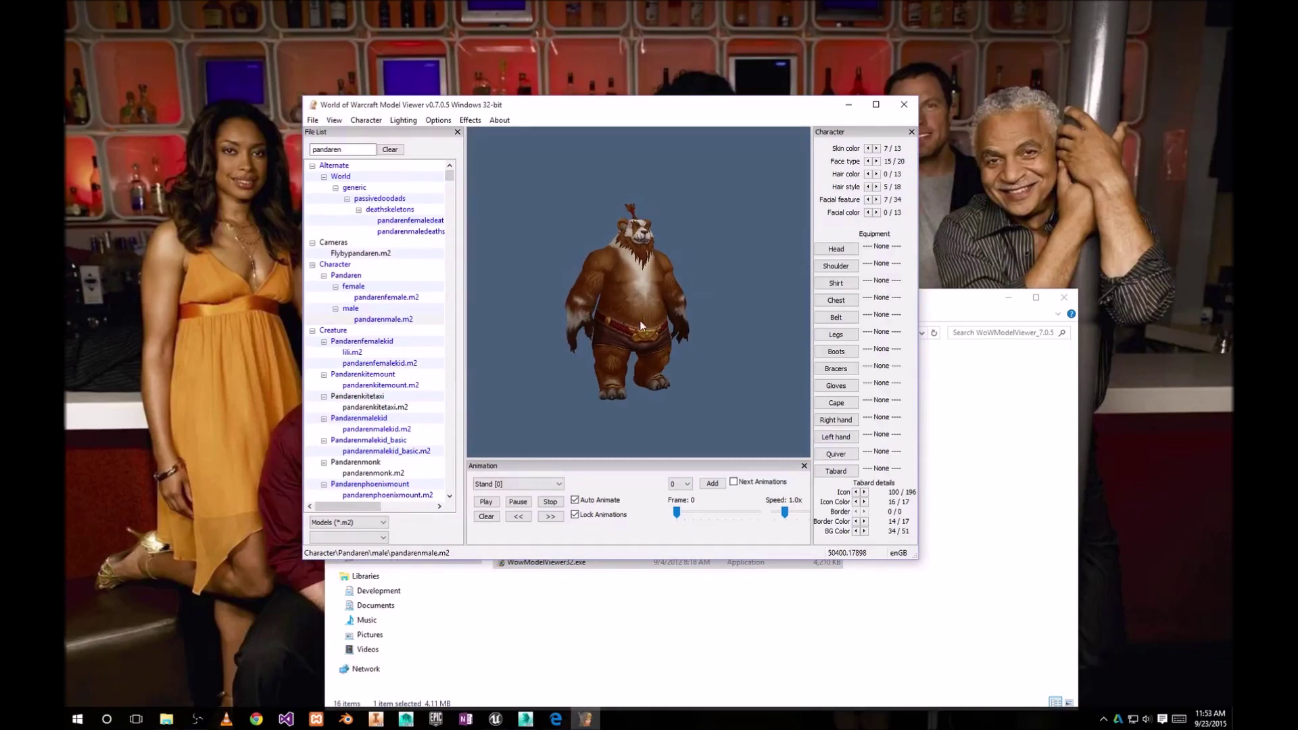
pyautogui.click(561, 484)
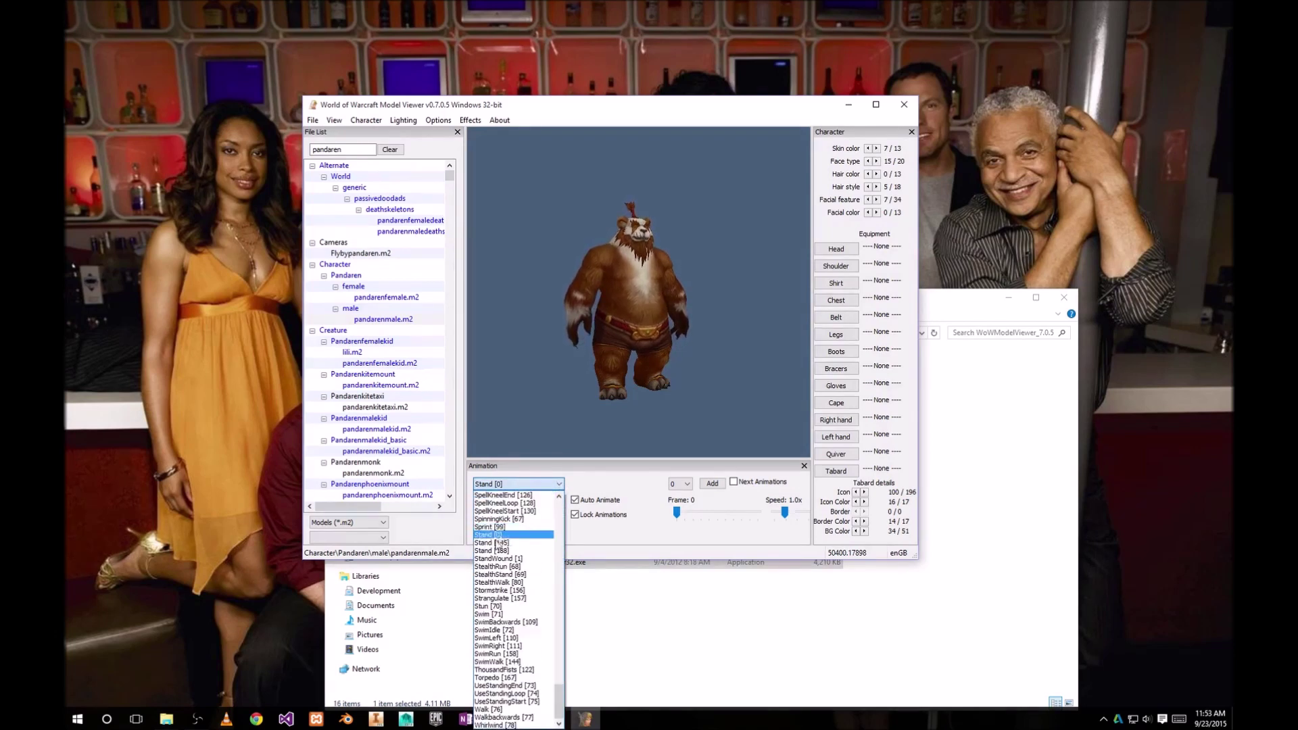
pyautogui.click(497, 566)
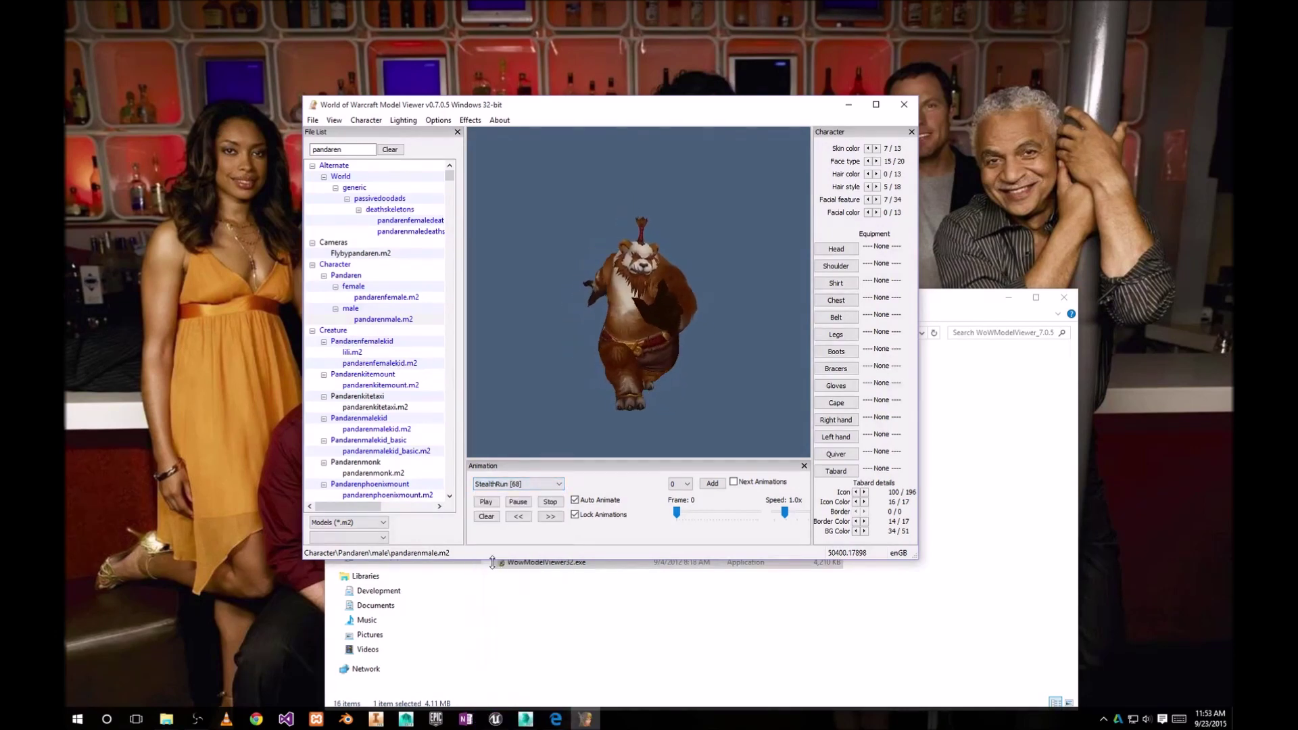
pyautogui.click(558, 484)
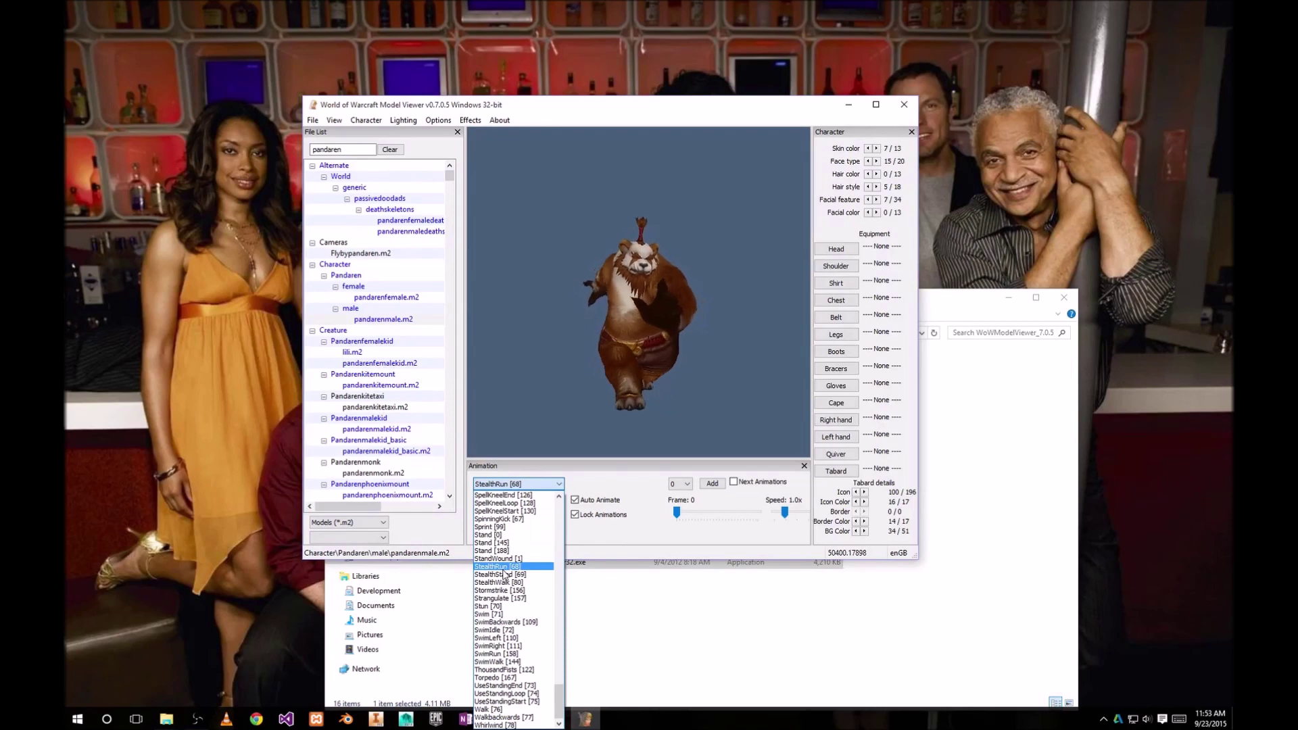
pyautogui.scroll(9, 507, 570)
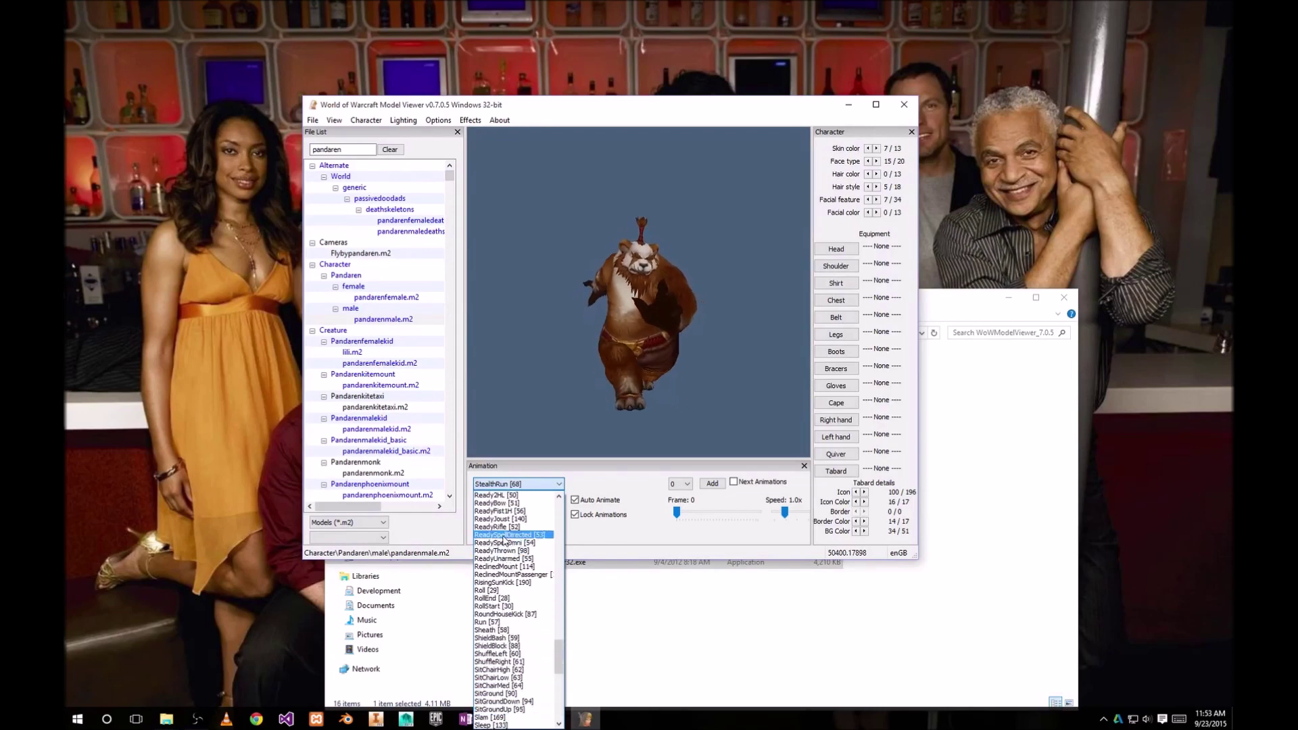
pyautogui.click(501, 526)
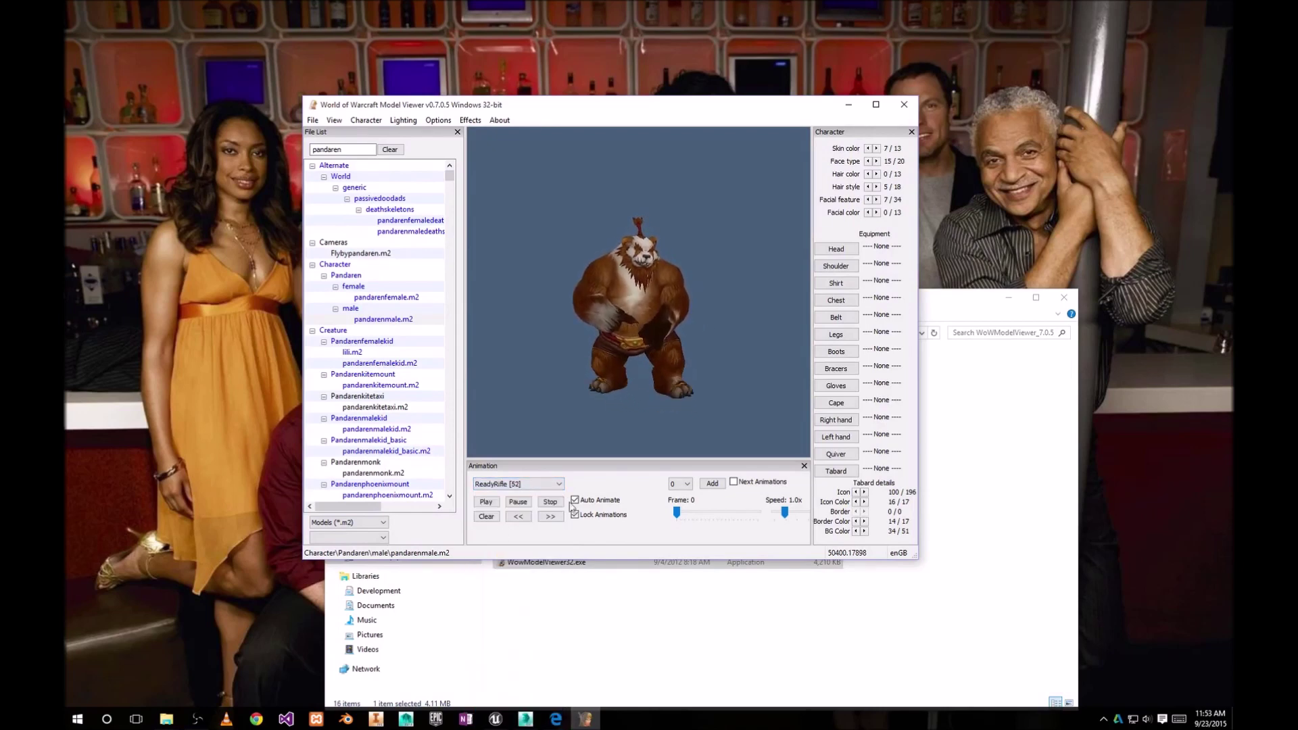
pyautogui.click(560, 485)
pyautogui.scroll(15, 560, 506)
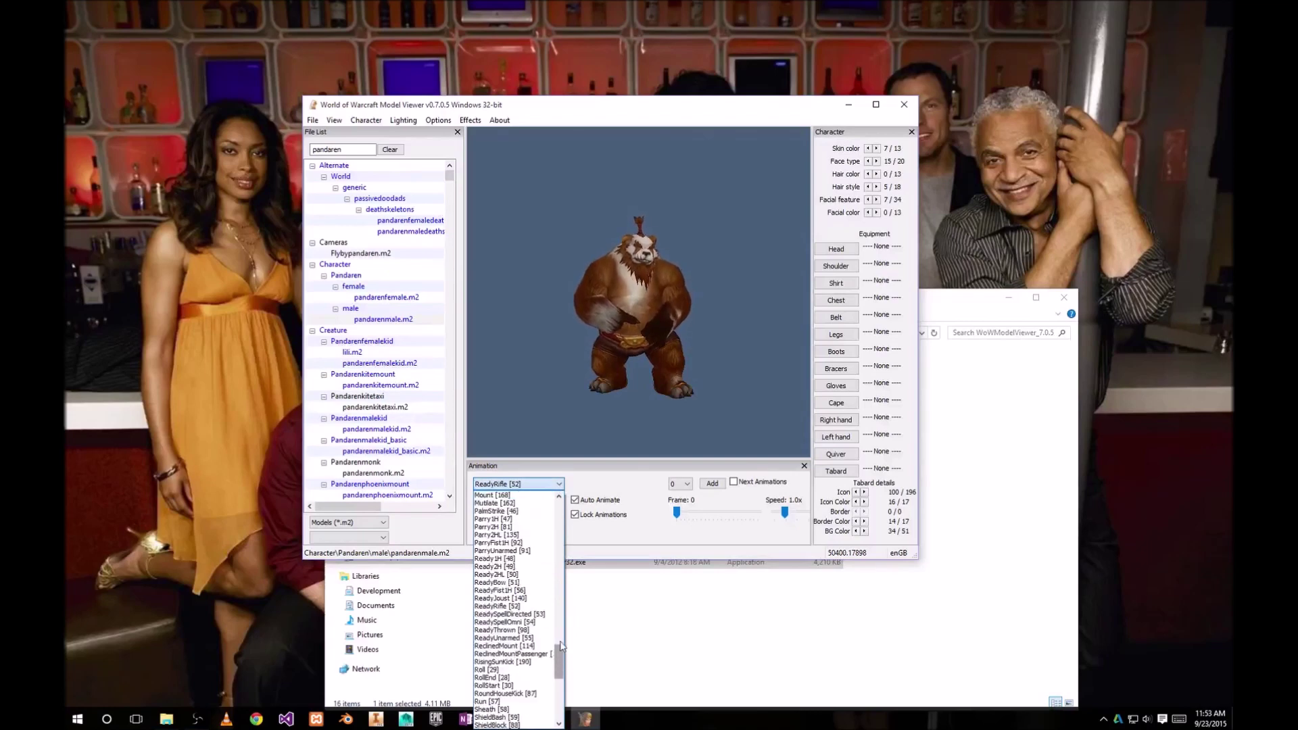
pyautogui.moveTo(560, 506); pyautogui.dragTo(547, 672)
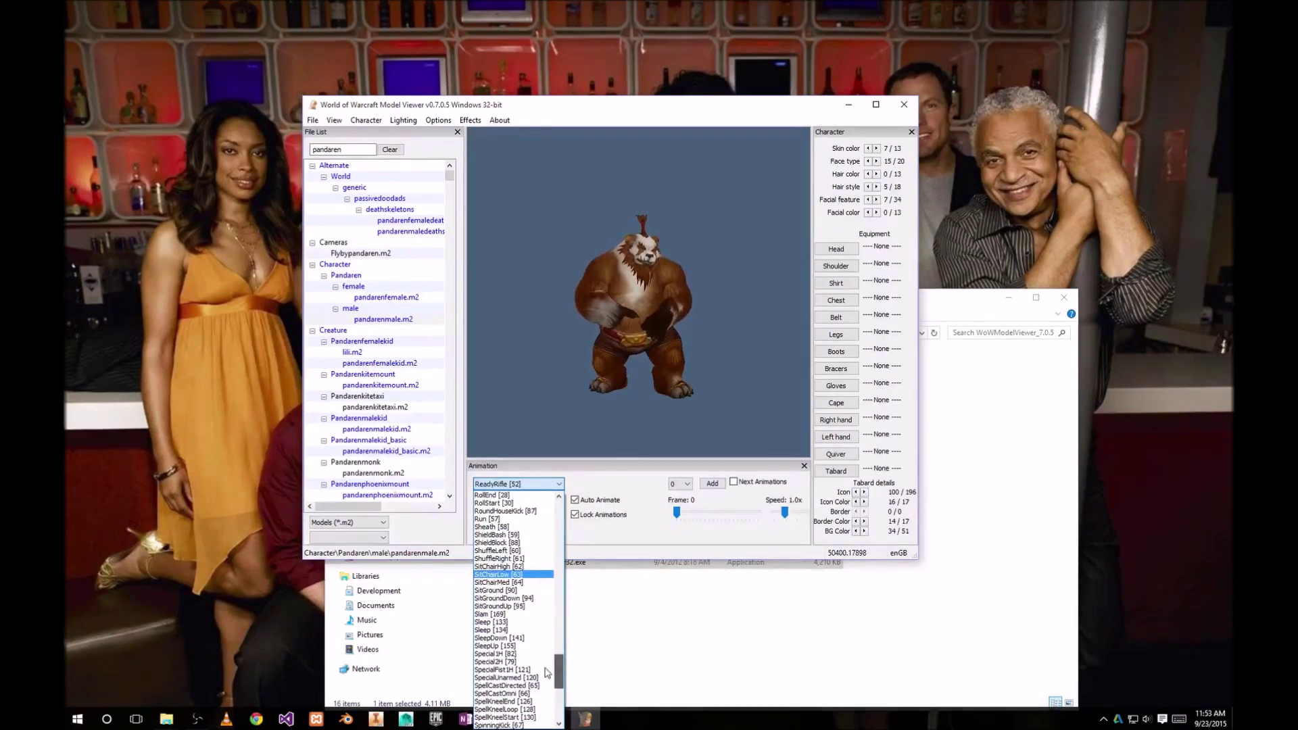
pyautogui.scroll(-4, 538, 672)
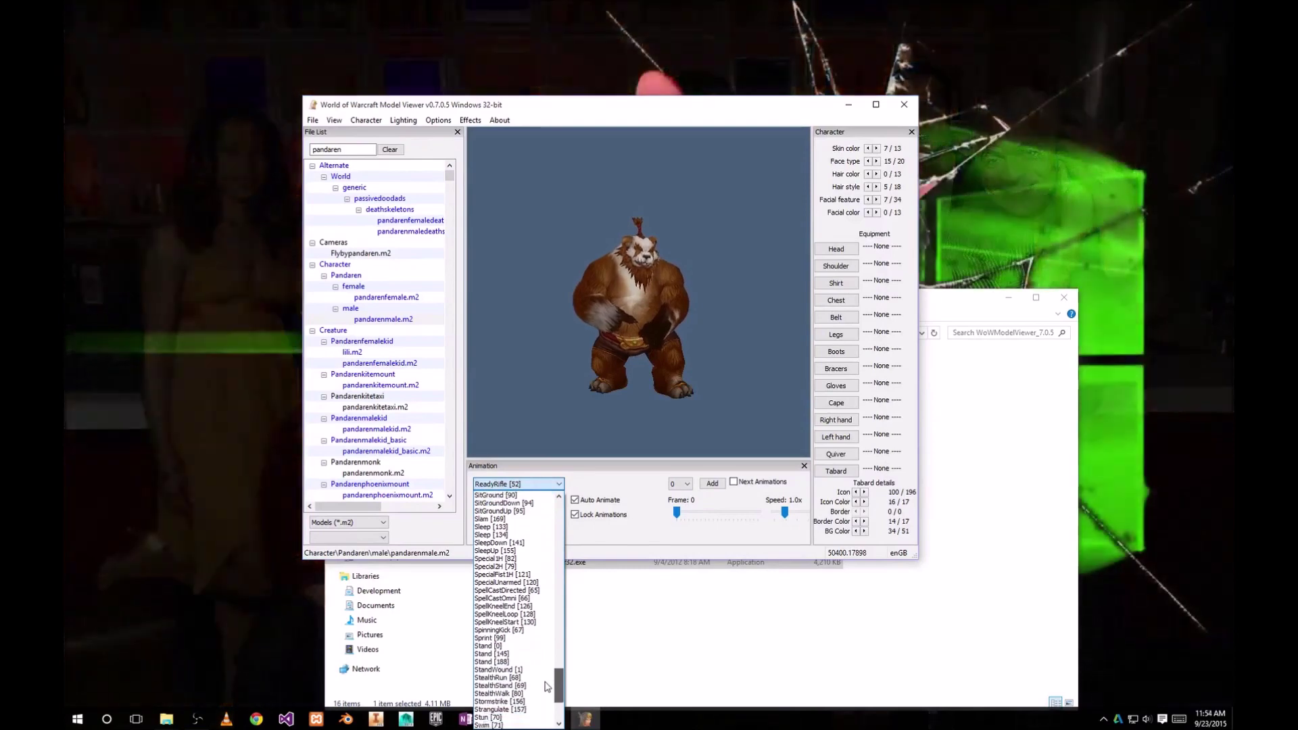
pyautogui.click(488, 645)
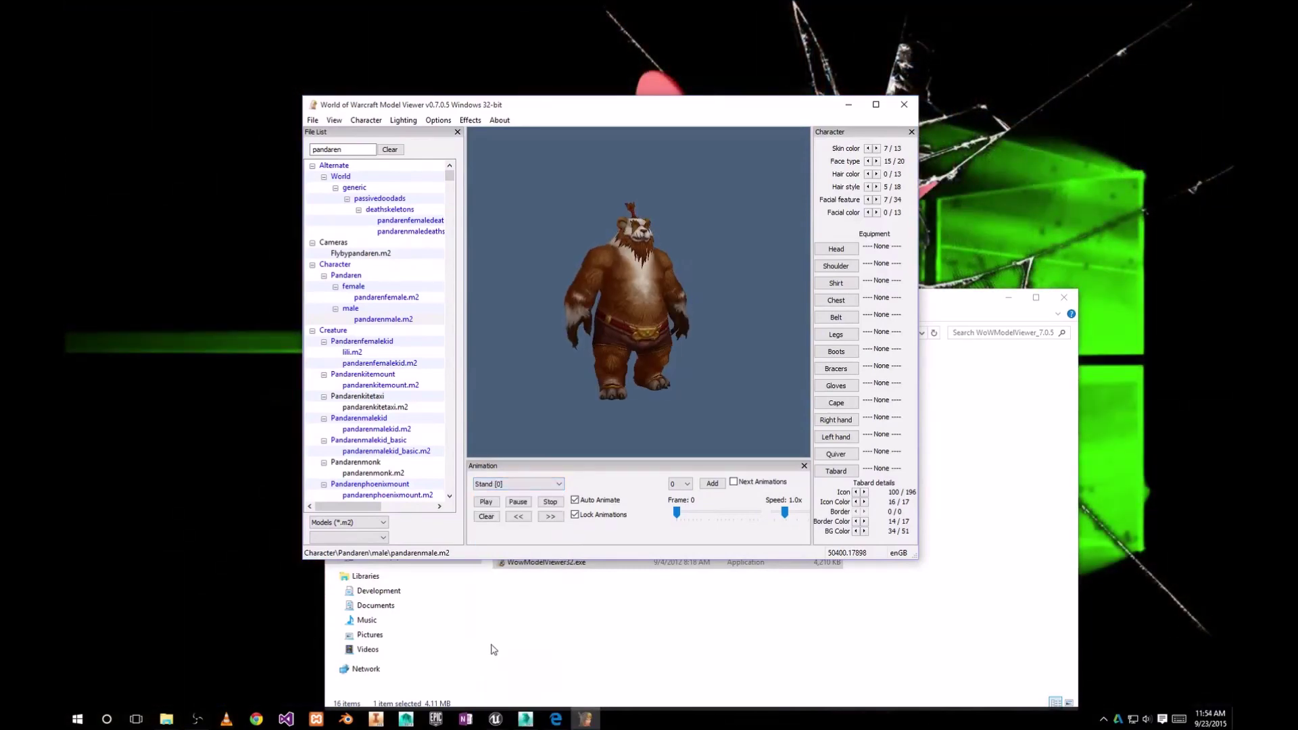
pyautogui.moveTo(668, 351)
pyautogui.mouseDown()
pyautogui.moveTo(586, 348)
pyautogui.moveTo(677, 355)
pyautogui.mouseUp()
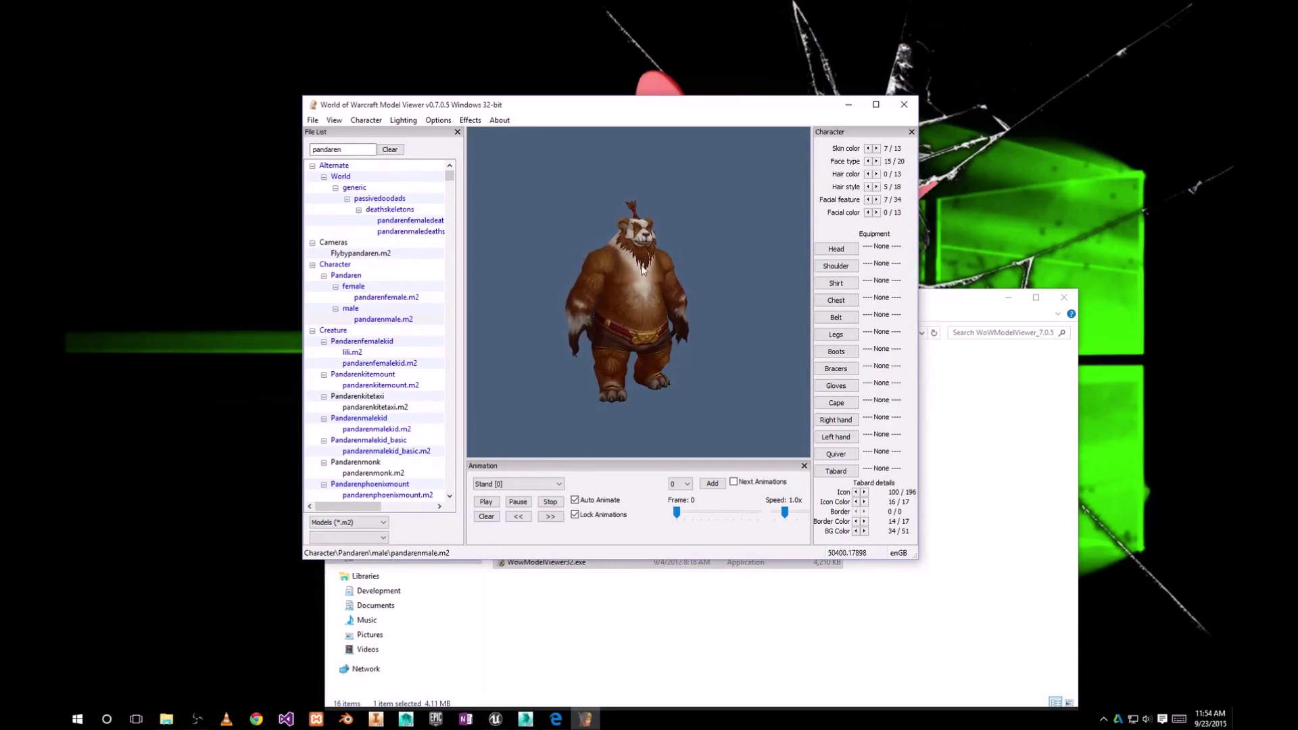
# Export the model as pandarenmale_[0]_Stand_167.fbx into Documents\3dsMax\import, including all animations
pyautogui.click(313, 121)
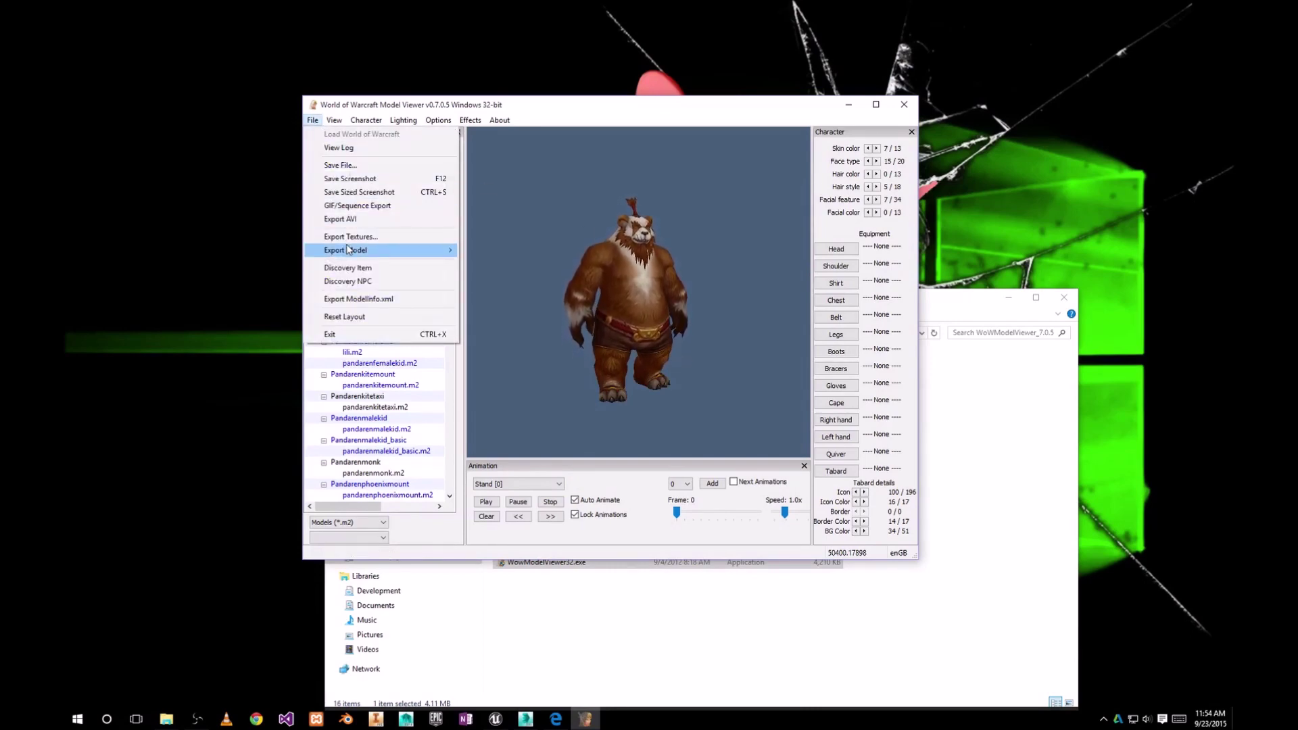
pyautogui.moveTo(348, 249)
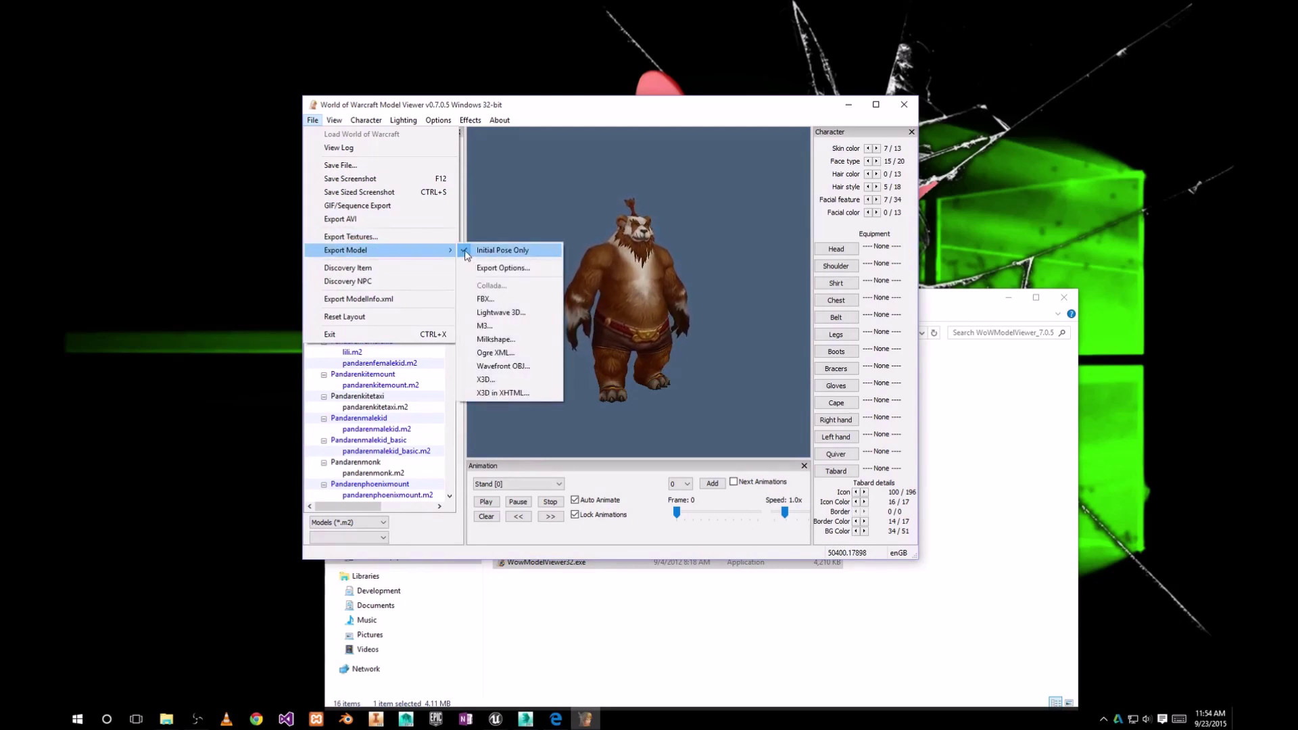
pyautogui.click(467, 251)
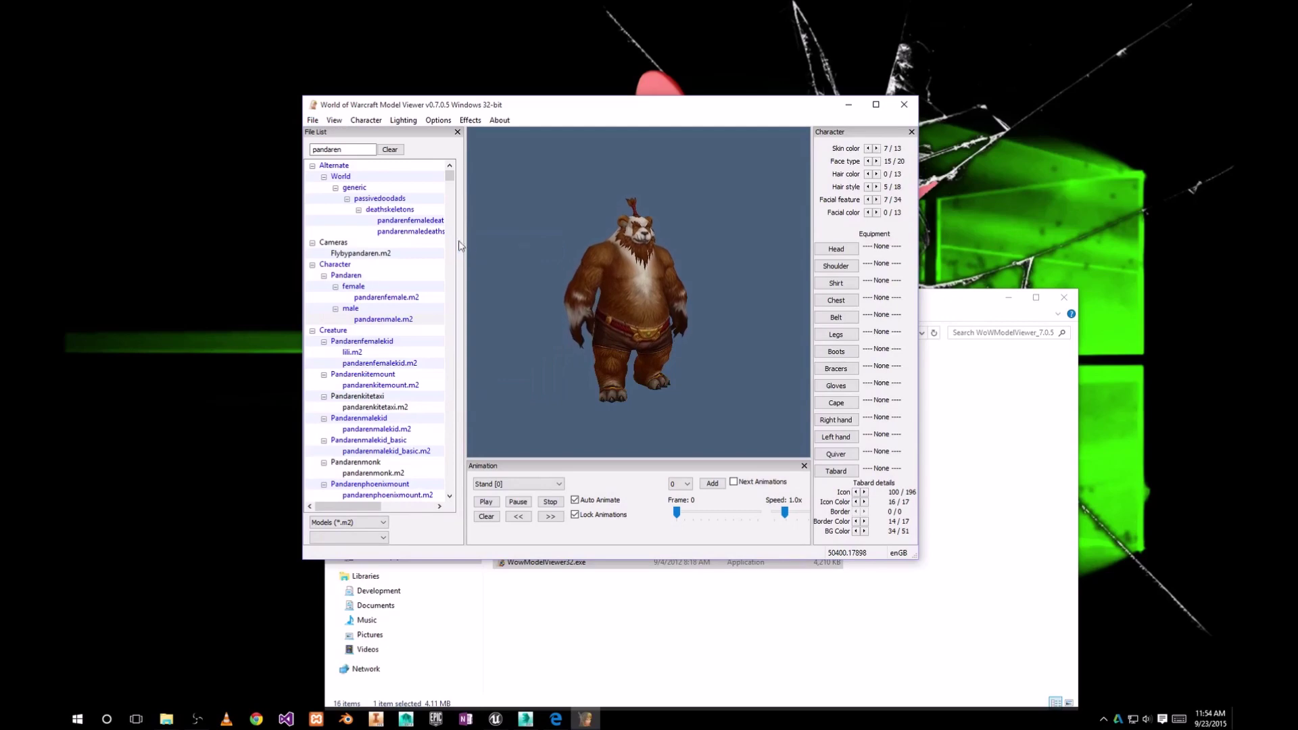
pyautogui.click(313, 121)
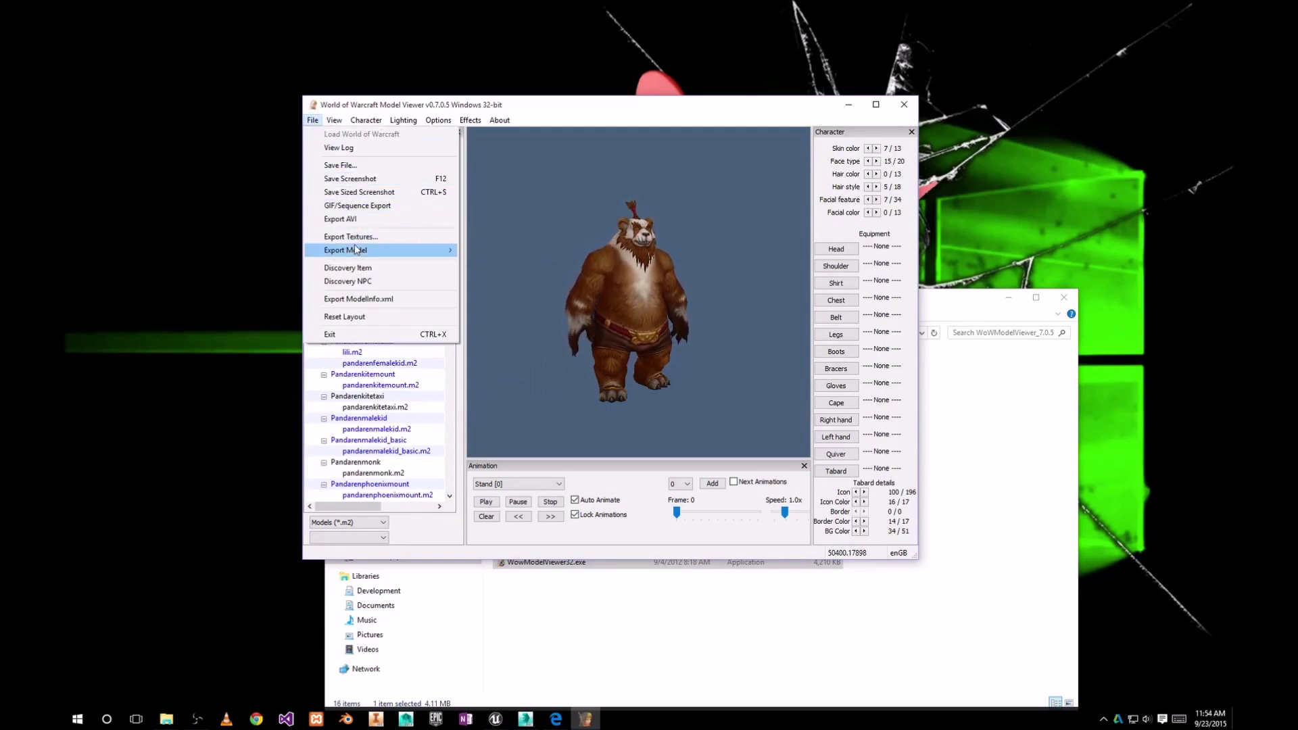
pyautogui.click(486, 298)
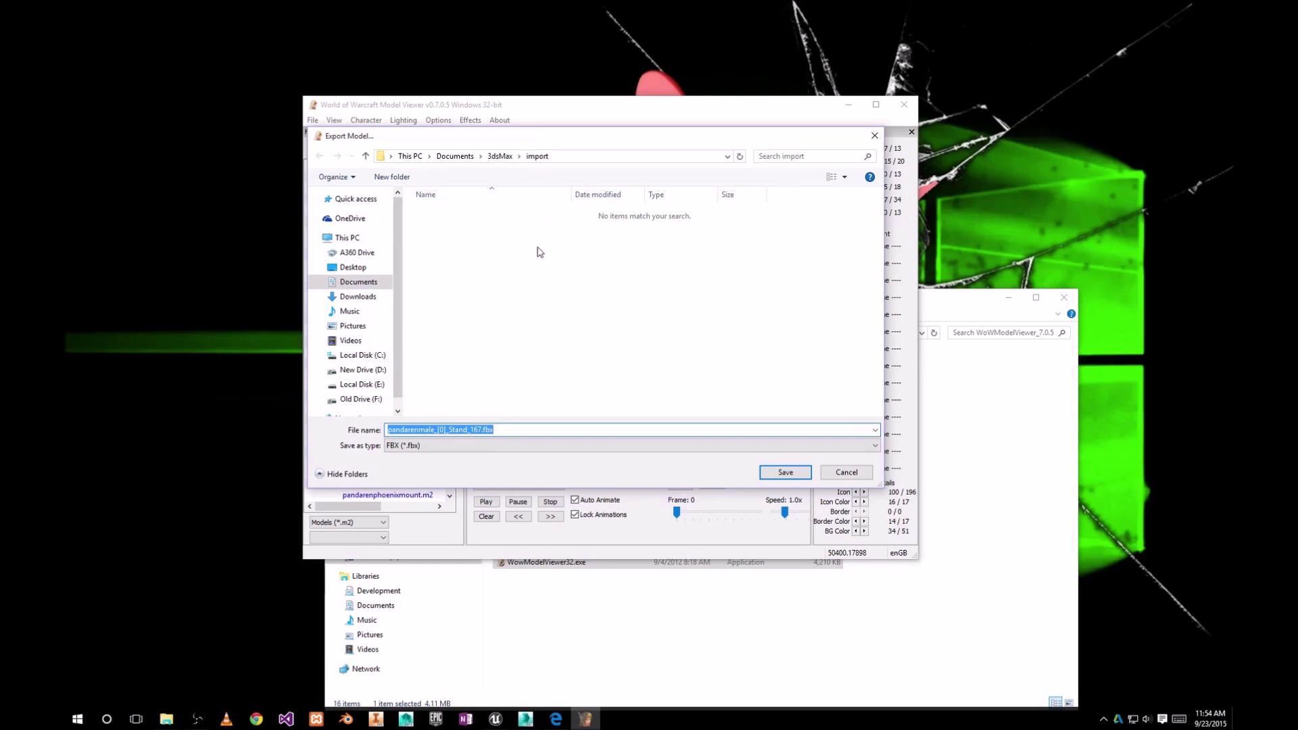
pyautogui.click(784, 473)
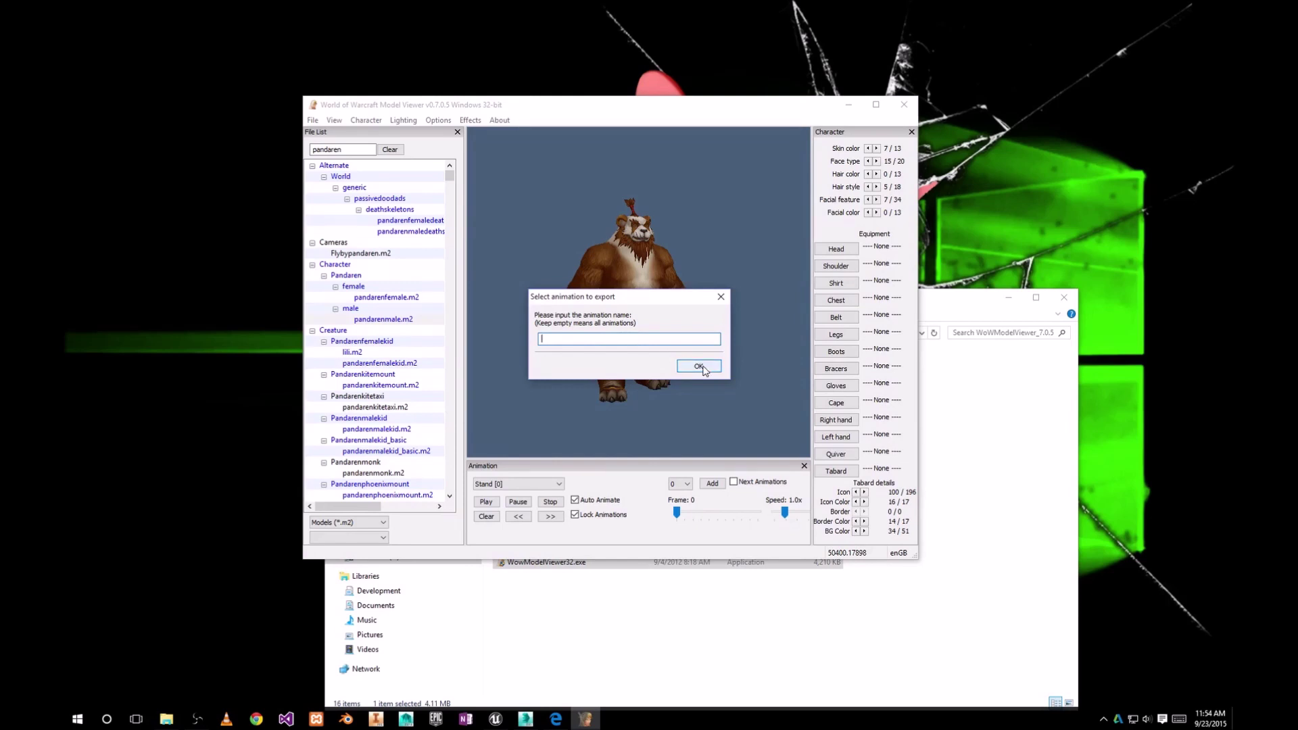
pyautogui.click(699, 366)
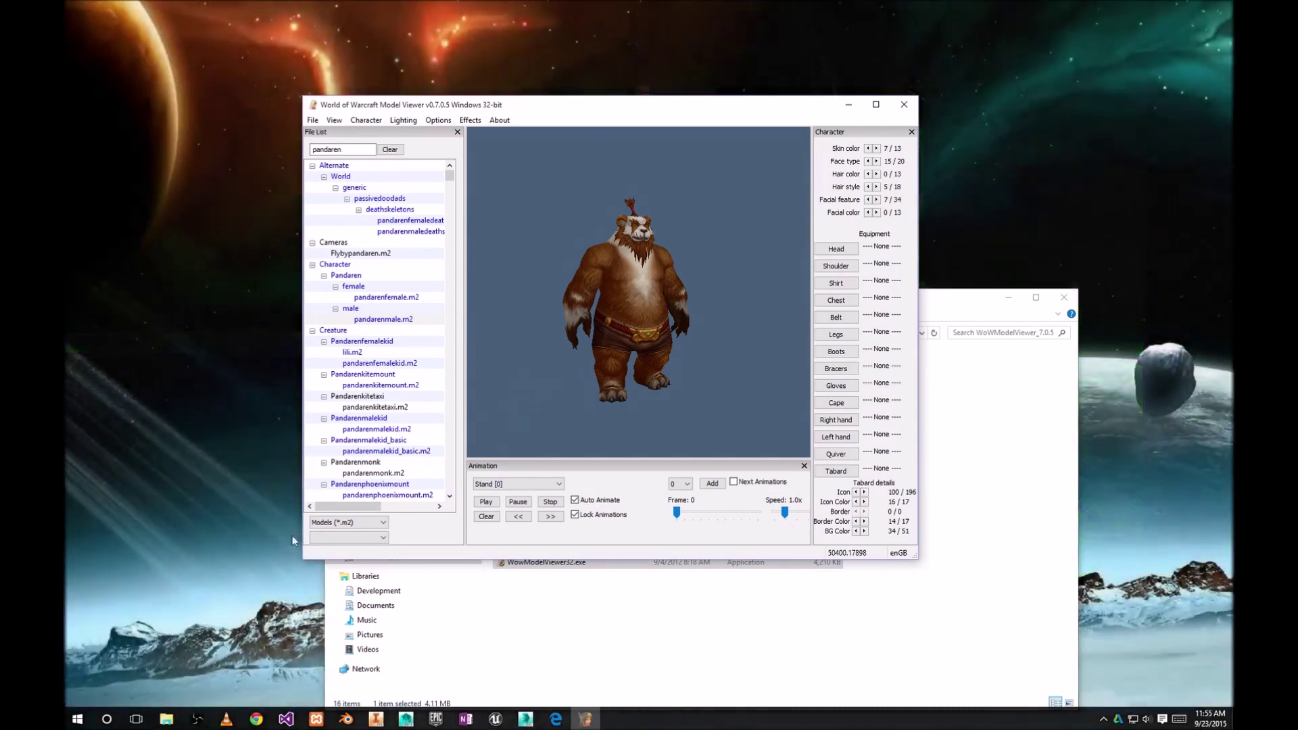
# Refresh the import folder until the .fbx stops growing, then dismiss the Export Completed notice
pyautogui.moveTo(165, 723)
pyautogui.moveTo(155, 685)
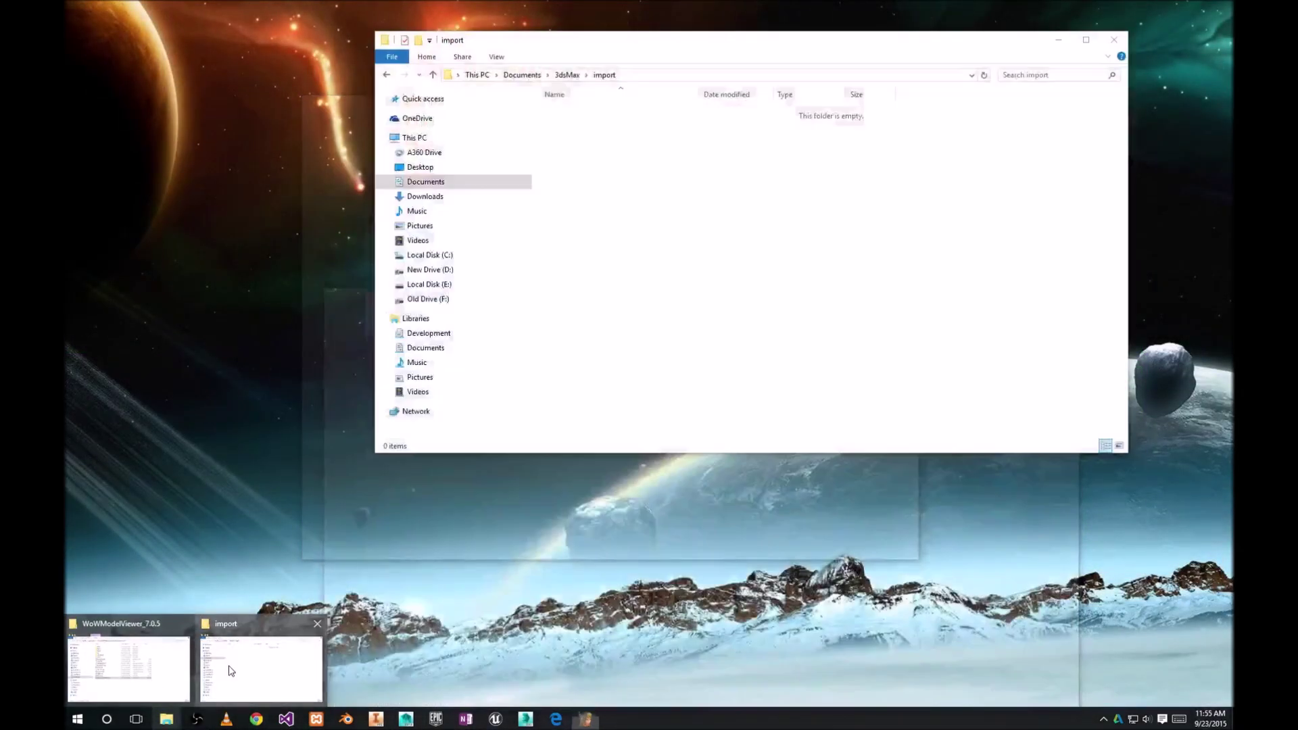
pyautogui.click(260, 666)
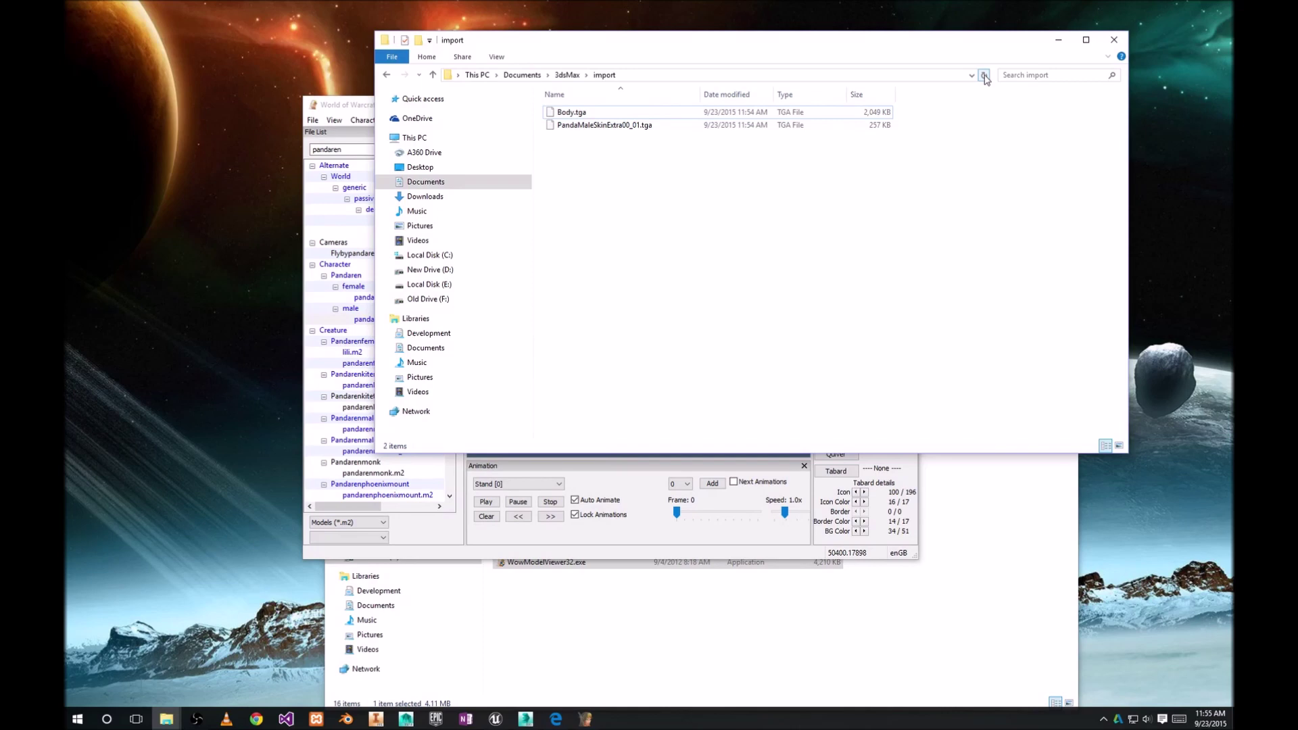
pyautogui.click(984, 75)
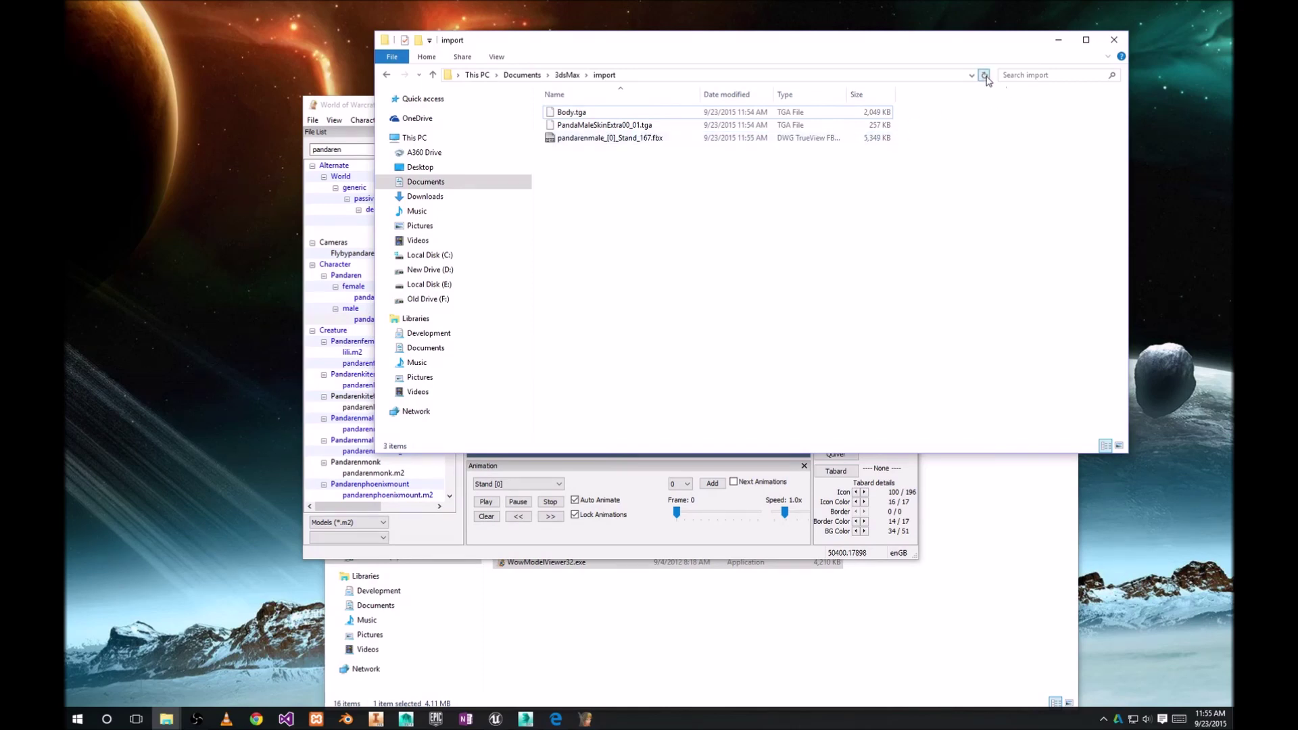
pyautogui.click(985, 75)
pyautogui.click(985, 76)
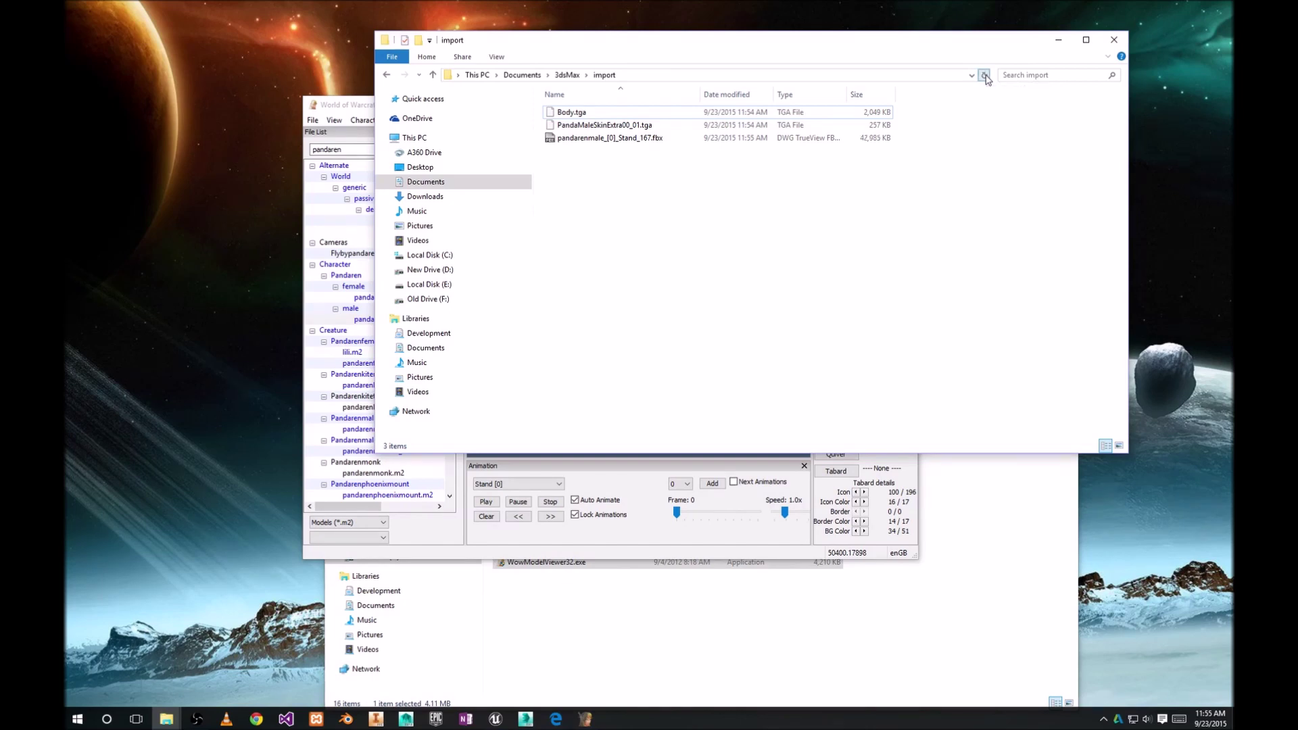
pyautogui.click(1059, 42)
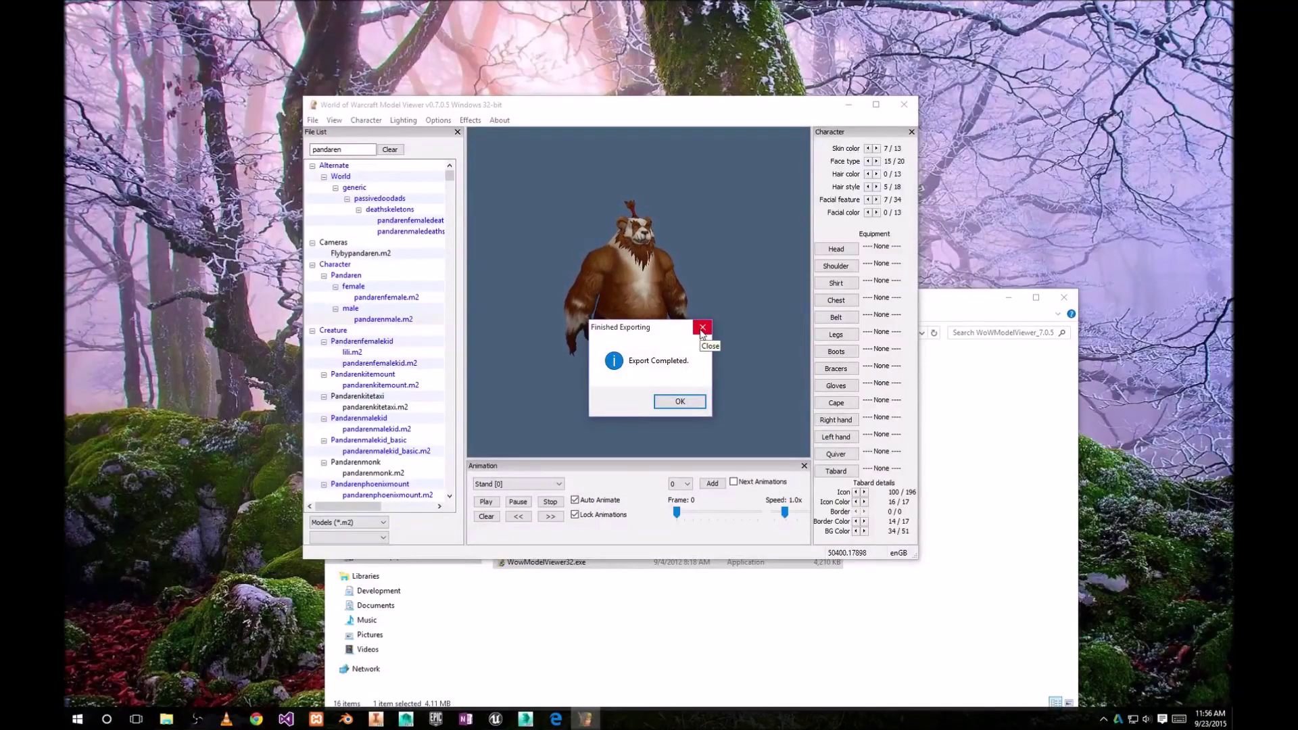
pyautogui.click(686, 403)
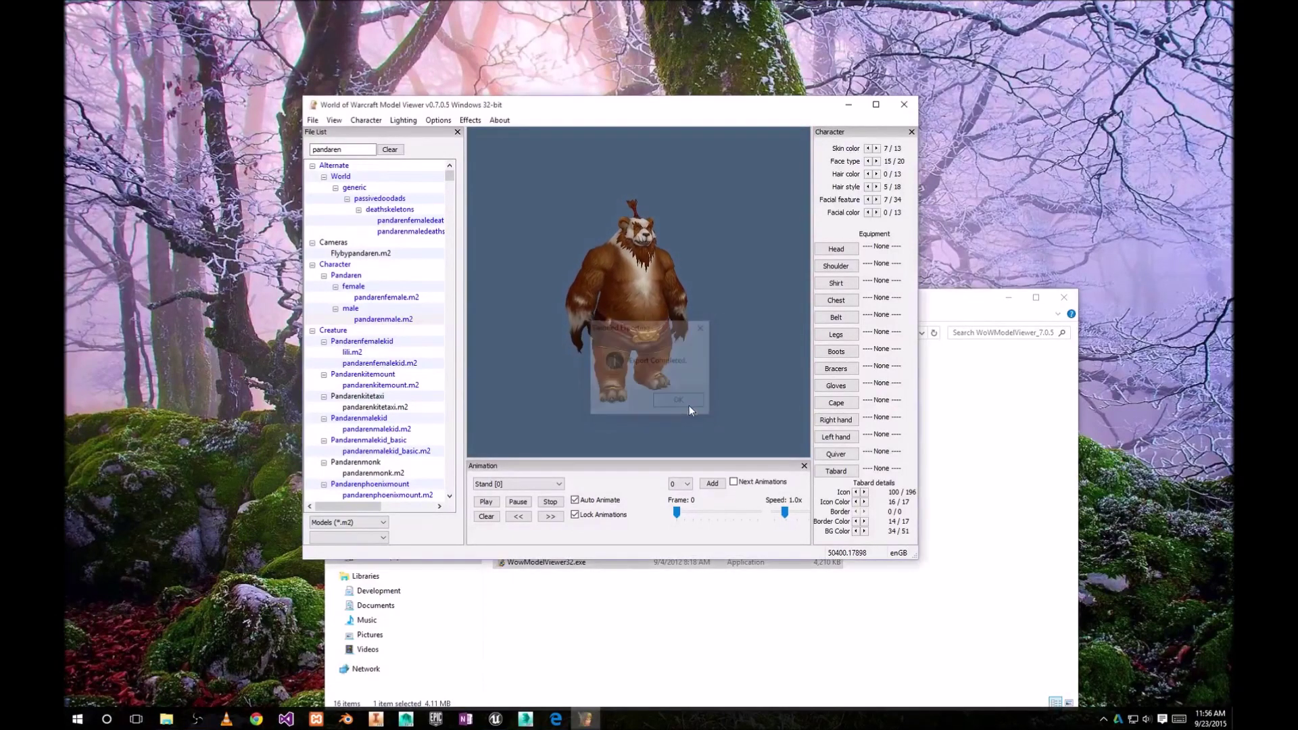
pyautogui.click(849, 108)
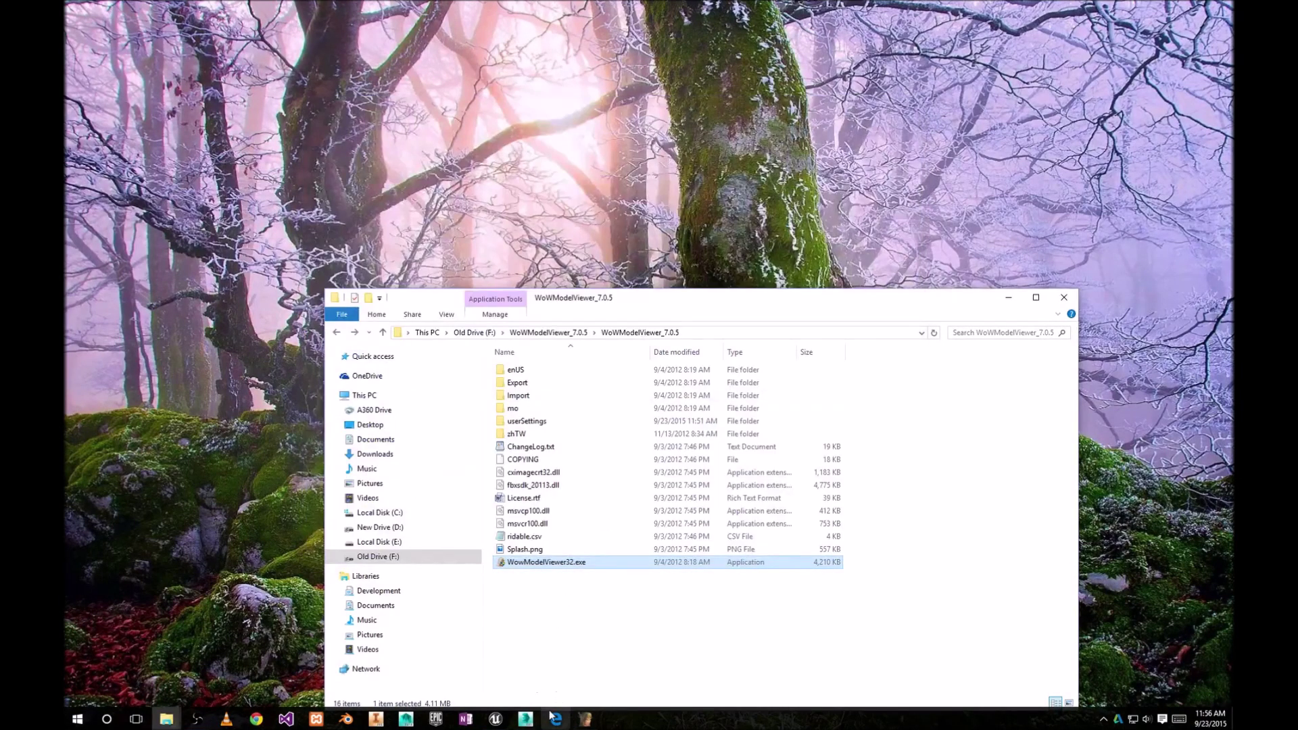
# In 3ds Max, import pandarenmale_[0]_Stand_167.fbx through Application menu > Import
pyautogui.click(525, 718)
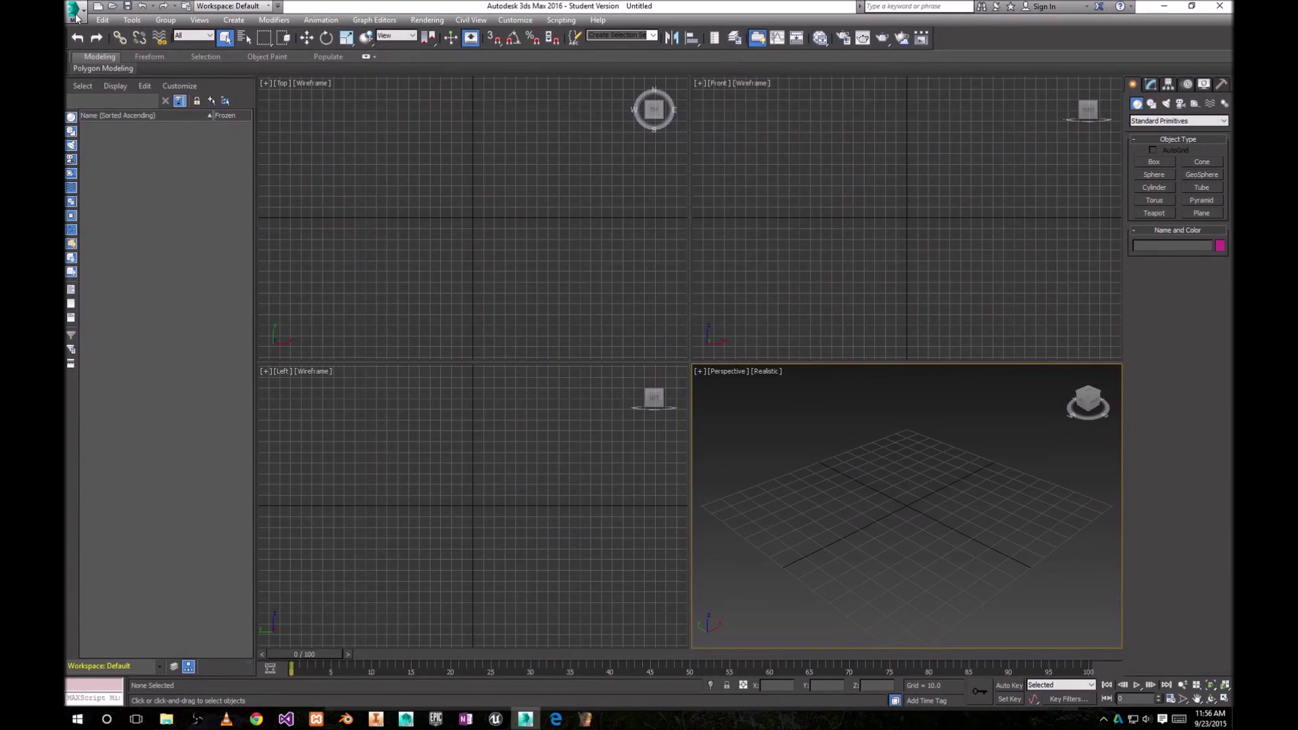
pyautogui.click(75, 13)
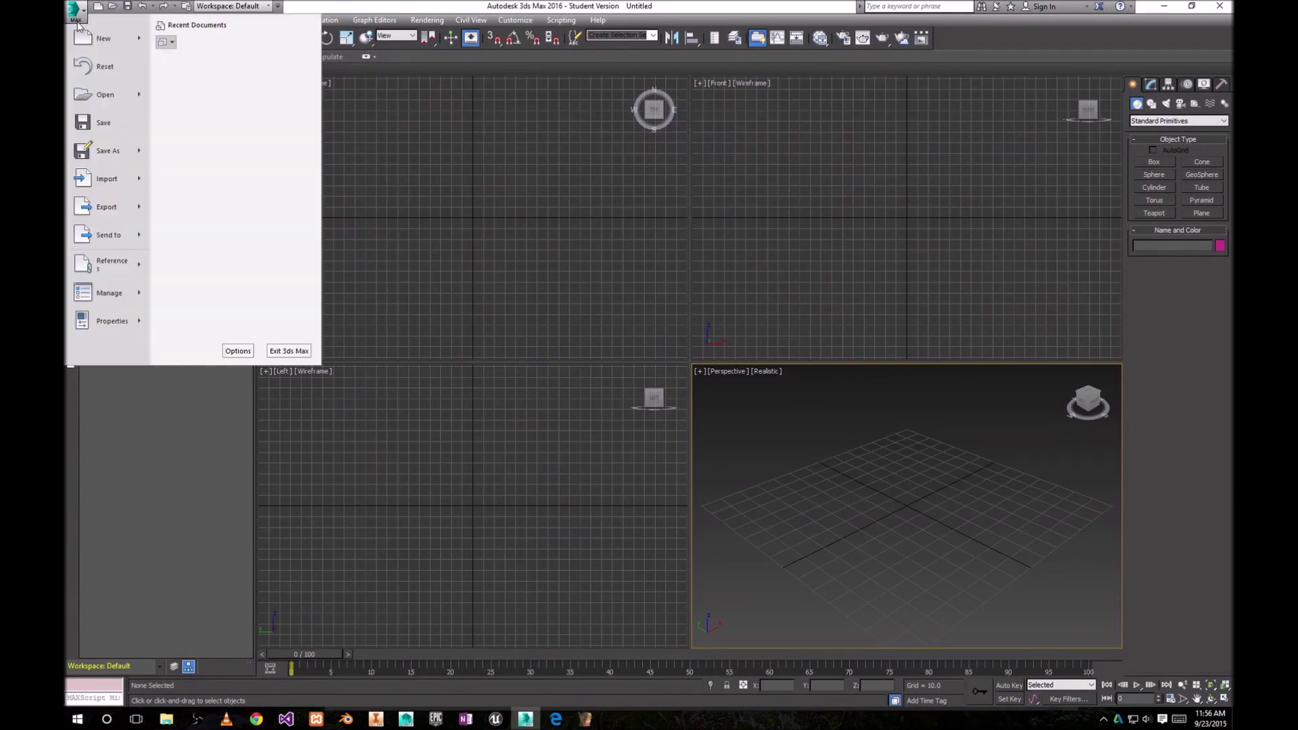
pyautogui.moveTo(101, 182)
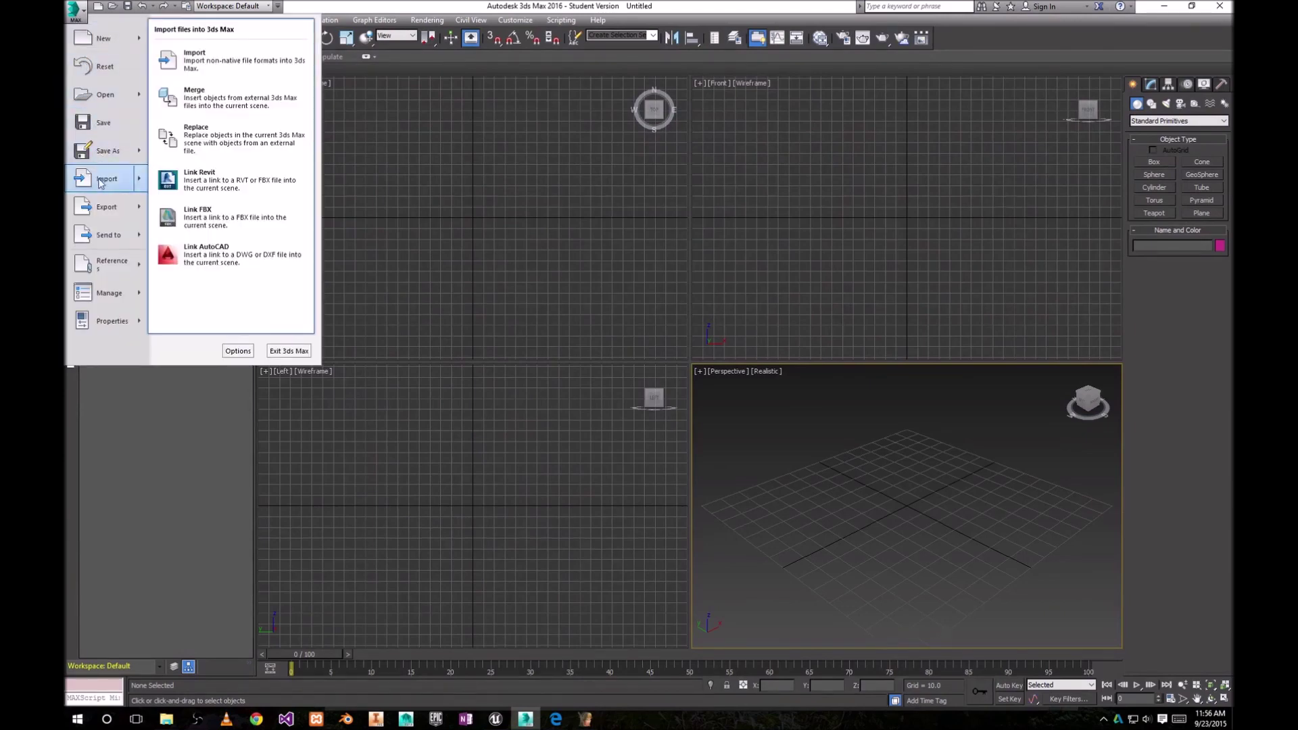
pyautogui.click(208, 57)
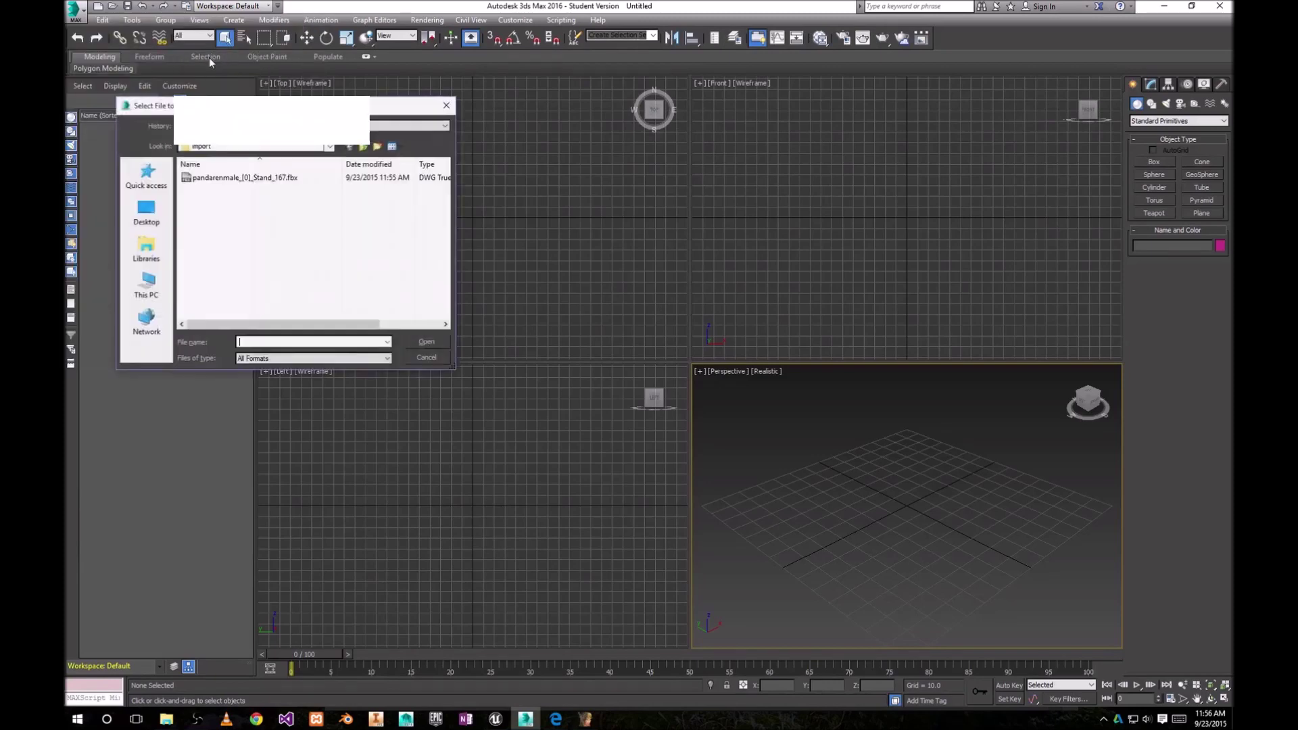
pyautogui.doubleClick(252, 178)
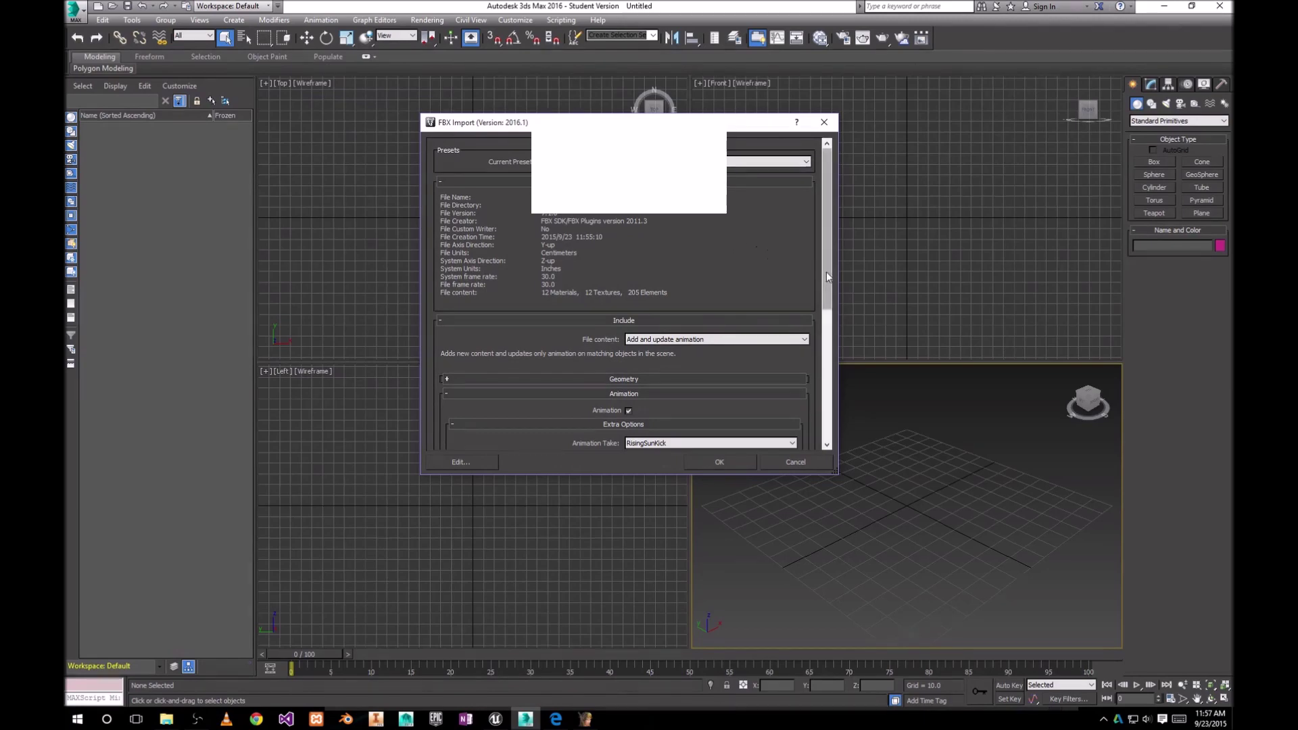
# Review the Geometry, Deformations, Bone Creation, Cameras, Lights and Units sections of the FBX Import dialog
pyautogui.moveTo(826, 272); pyautogui.dragTo(824, 307)
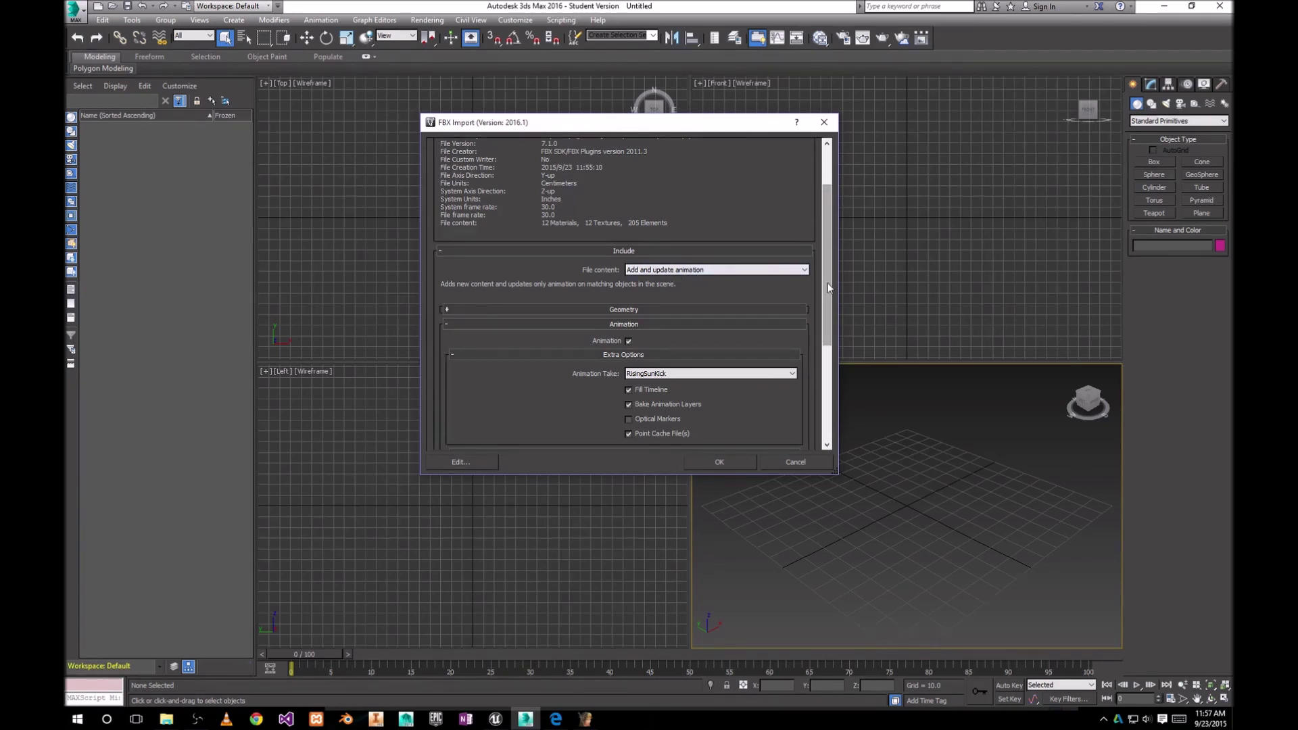
pyautogui.moveTo(827, 283); pyautogui.dragTo(832, 318)
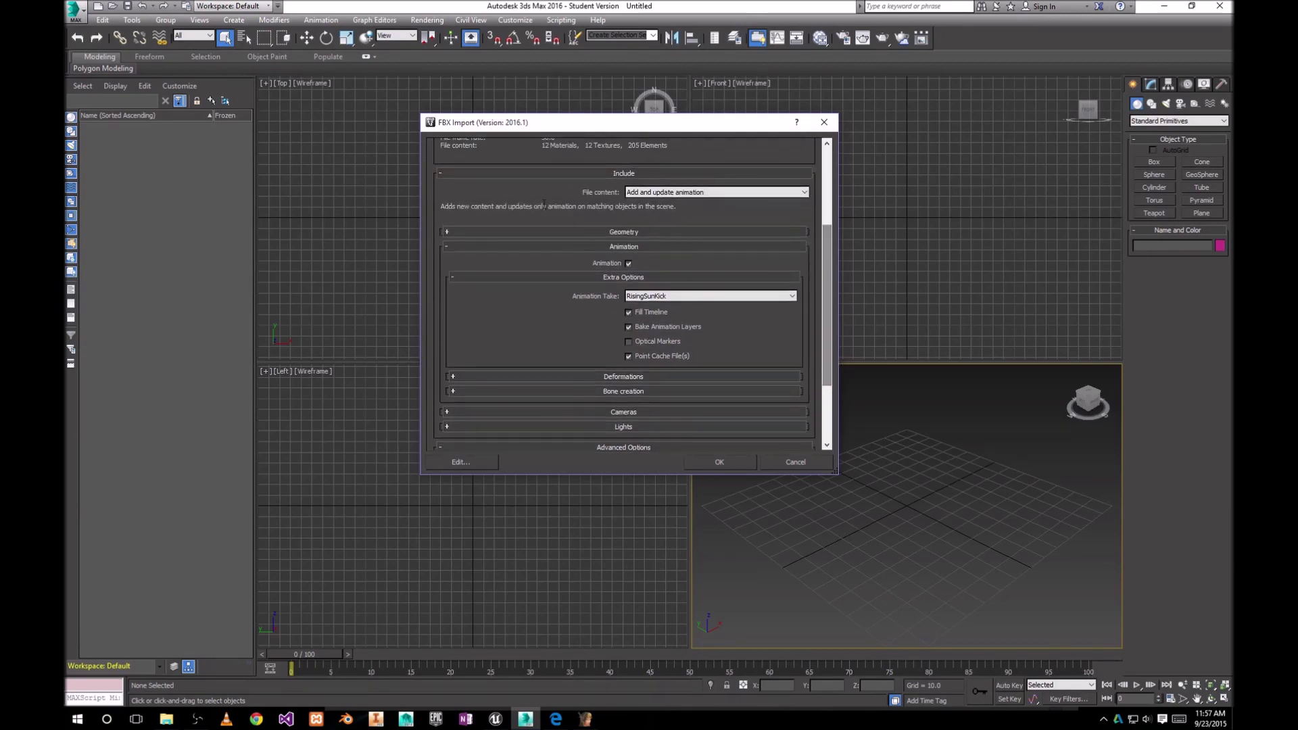
pyautogui.click(447, 232)
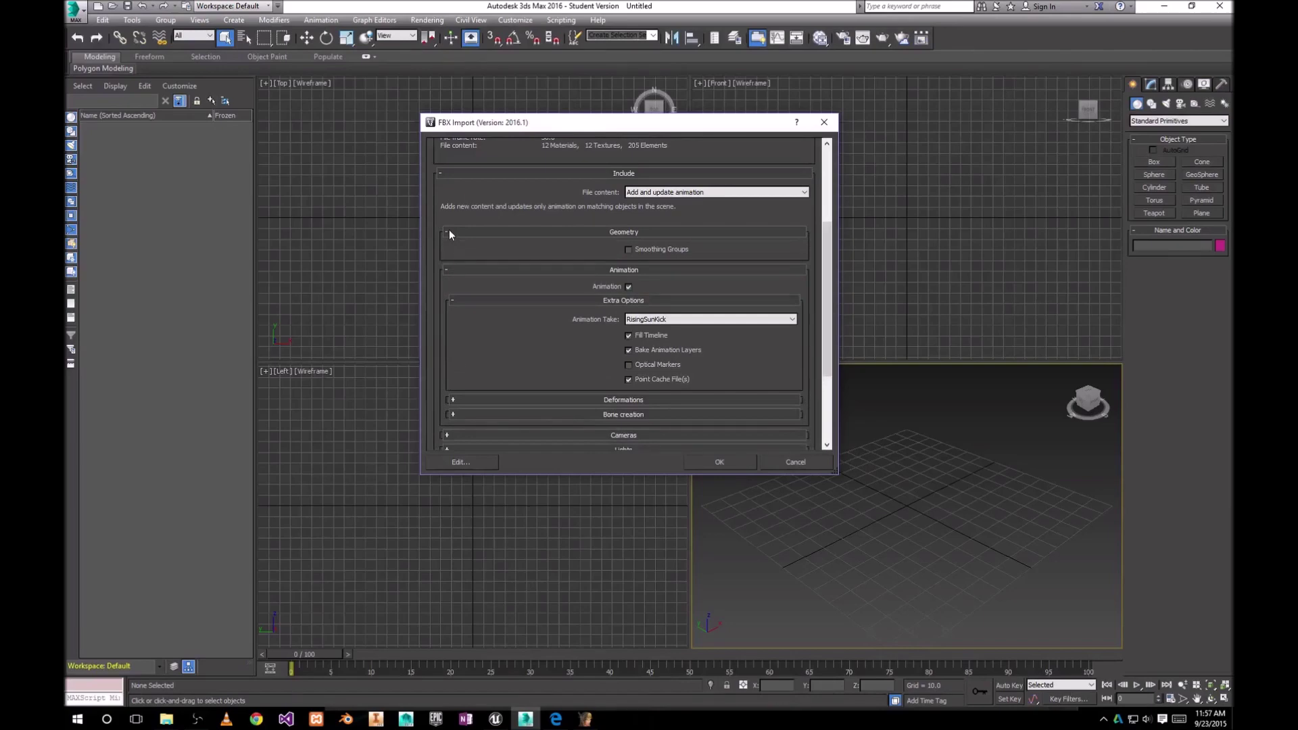
pyautogui.click(447, 232)
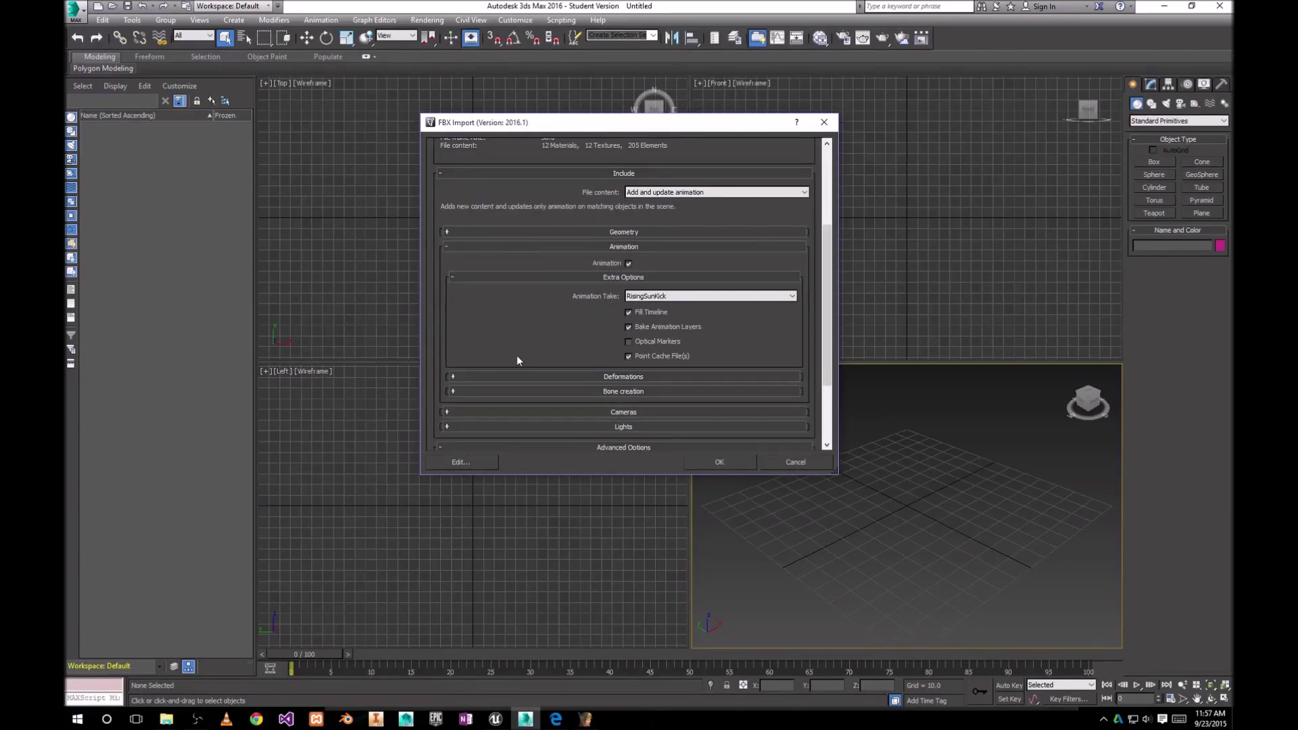
pyautogui.click(457, 376)
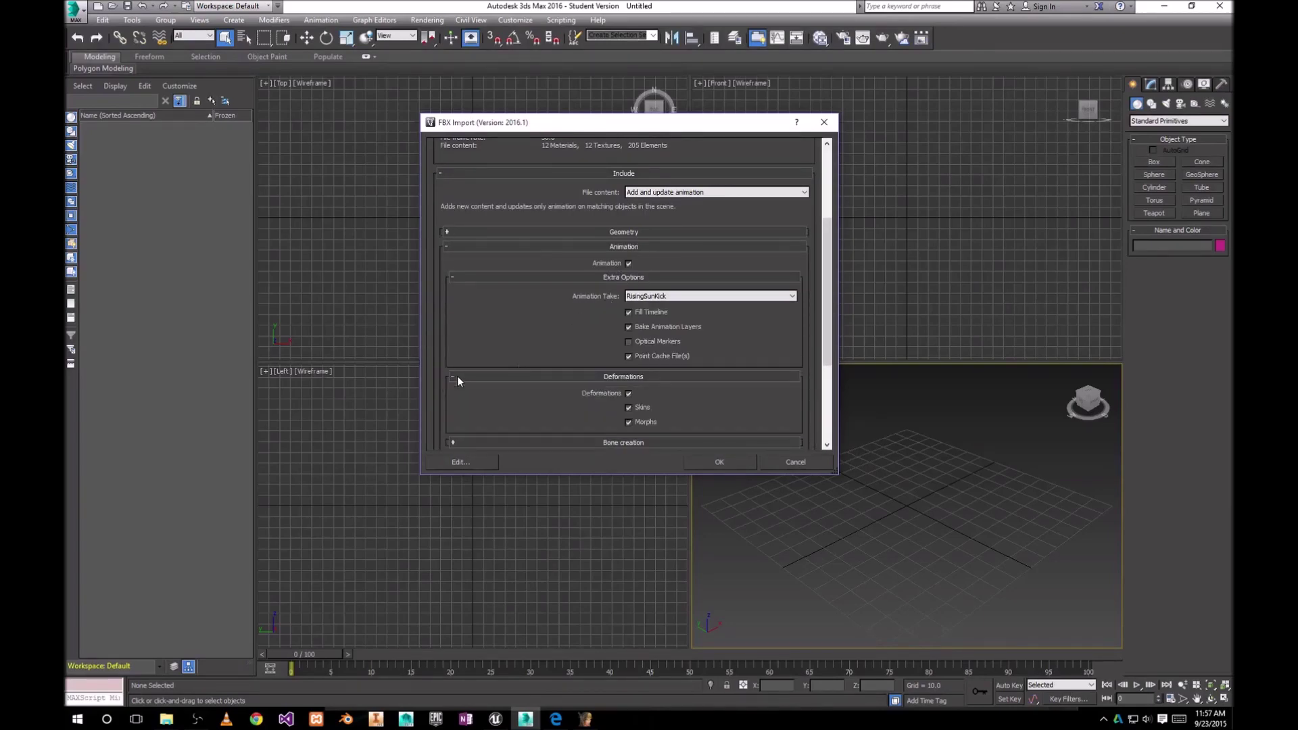
pyautogui.click(457, 376)
pyautogui.scroll(-2, 593, 375)
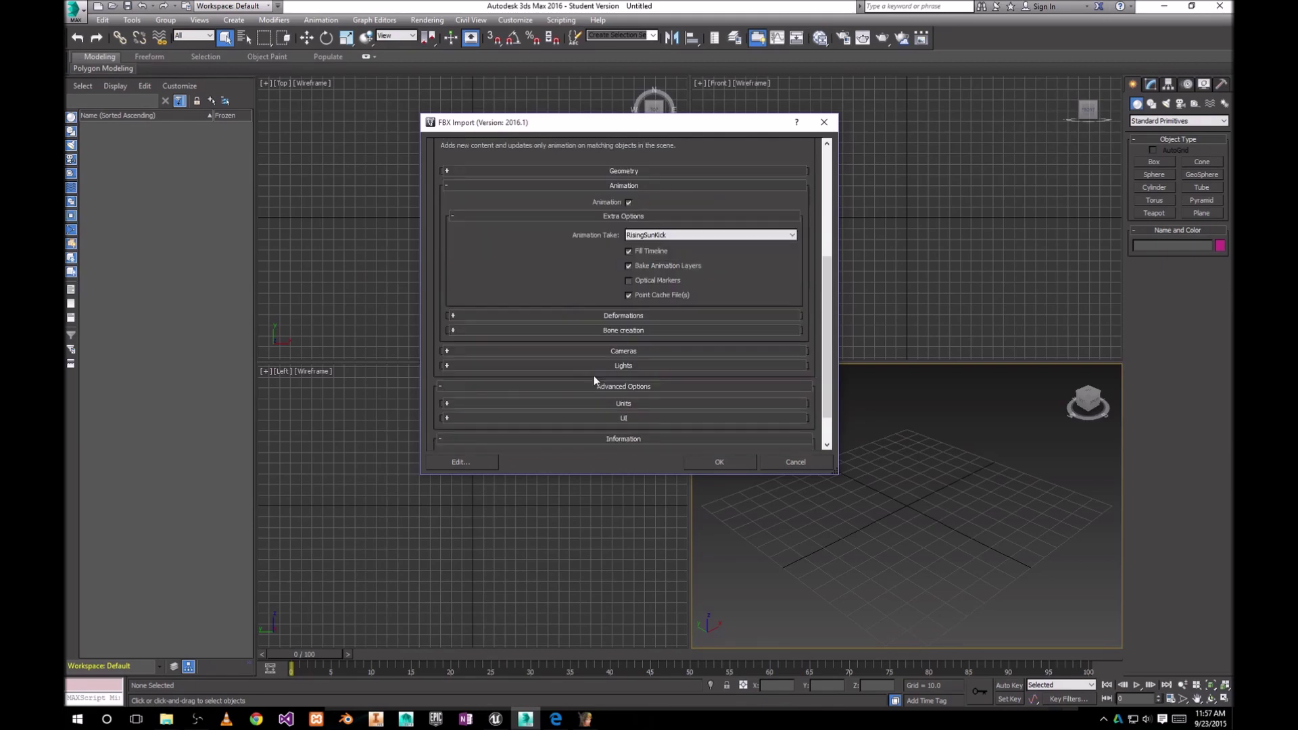
pyautogui.click(454, 330)
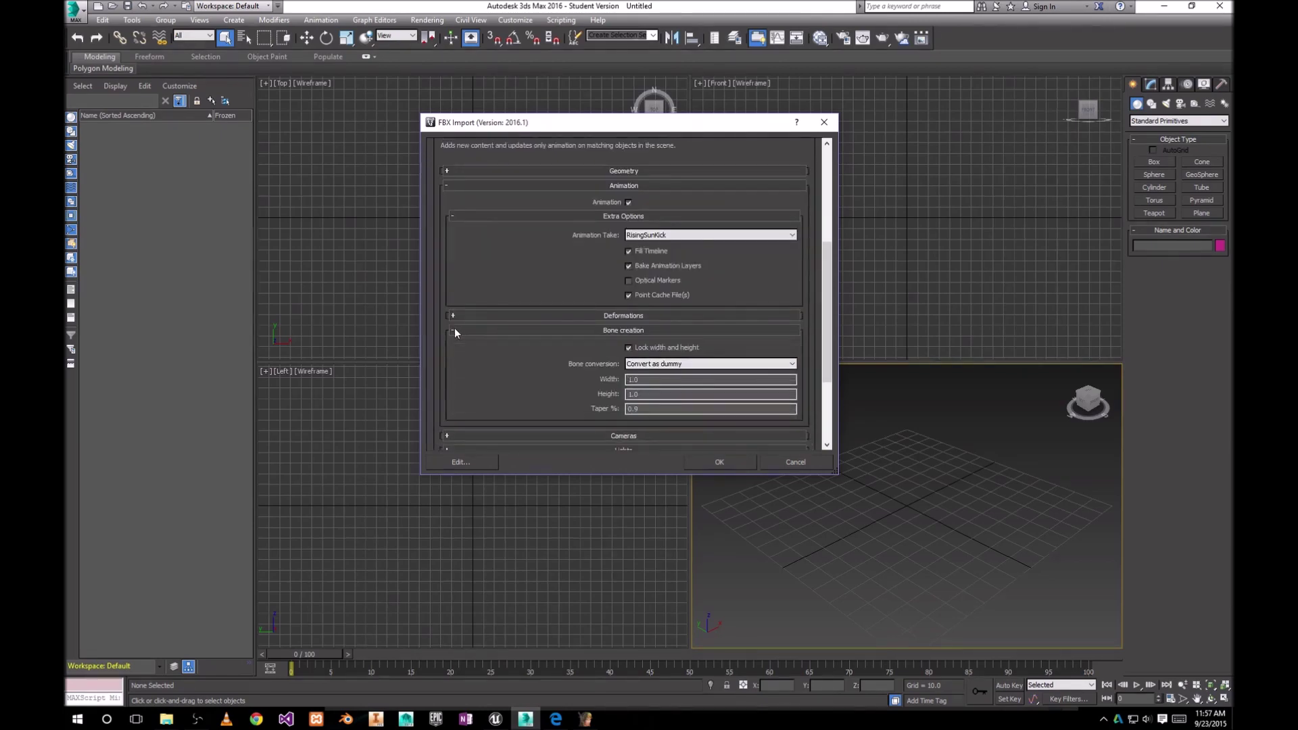
pyautogui.click(455, 331)
pyautogui.scroll(-2, 509, 320)
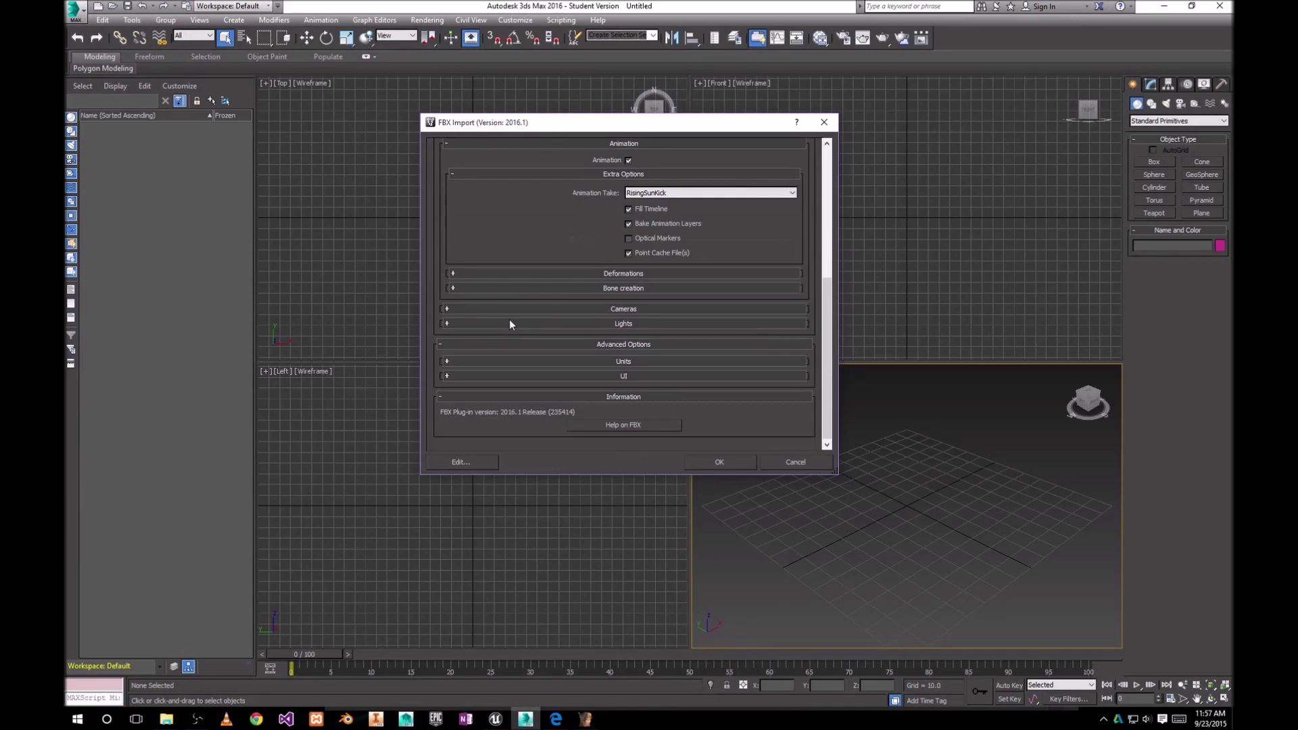
pyautogui.click(456, 309)
pyautogui.click(455, 308)
pyautogui.click(450, 323)
pyautogui.click(450, 328)
pyautogui.click(451, 362)
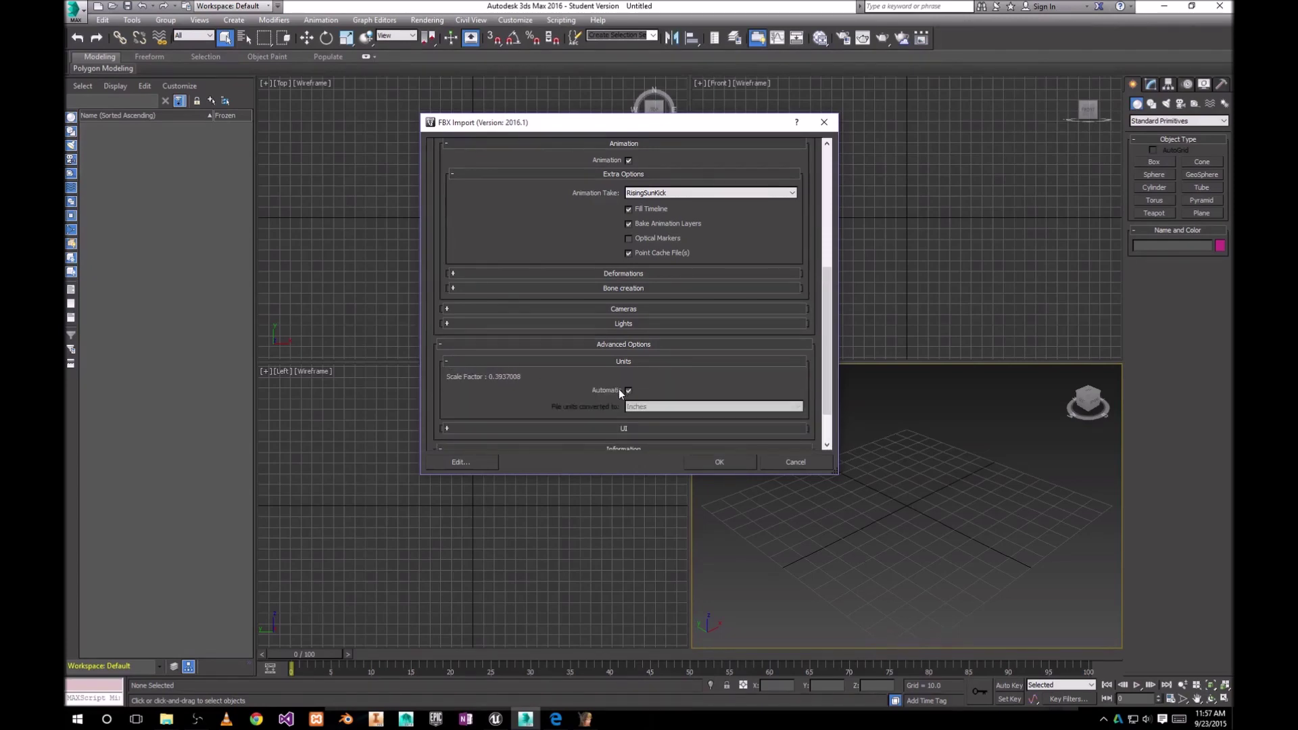
pyautogui.click(455, 362)
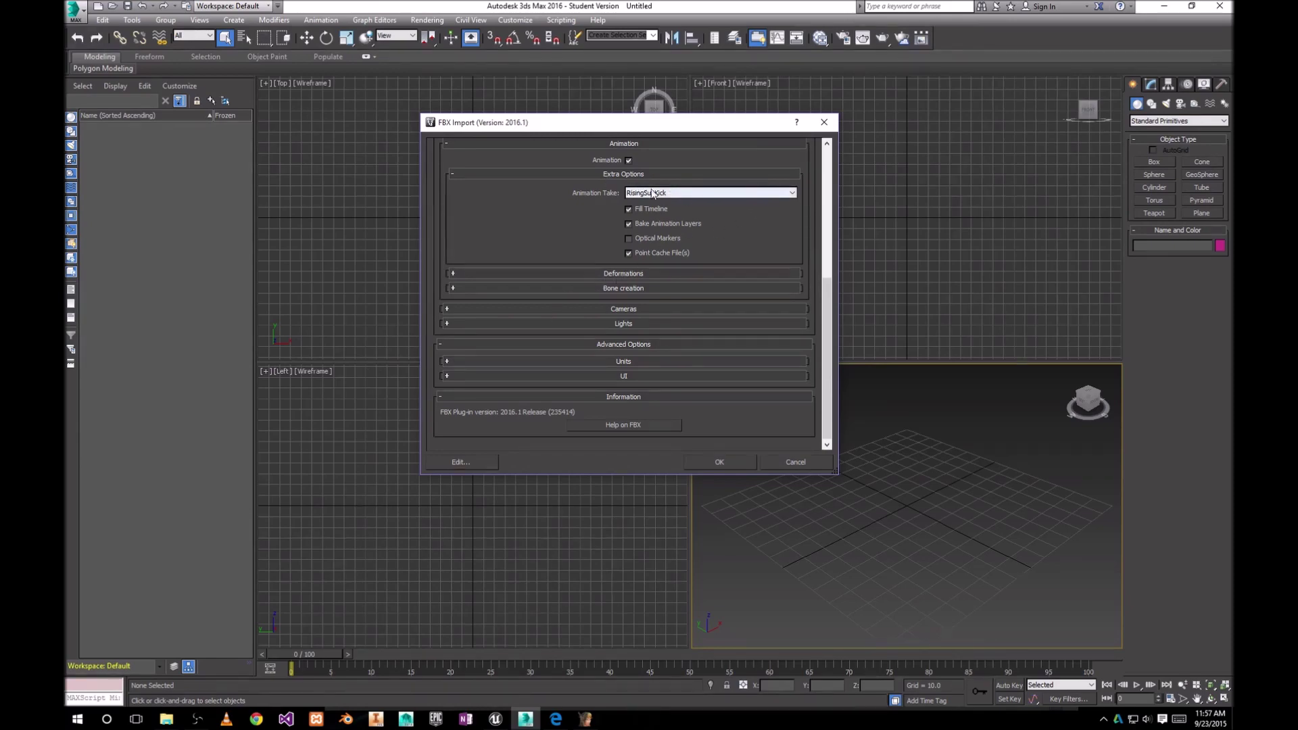
# Choose Stand as the animation take and run the FBX import
pyautogui.click(792, 194)
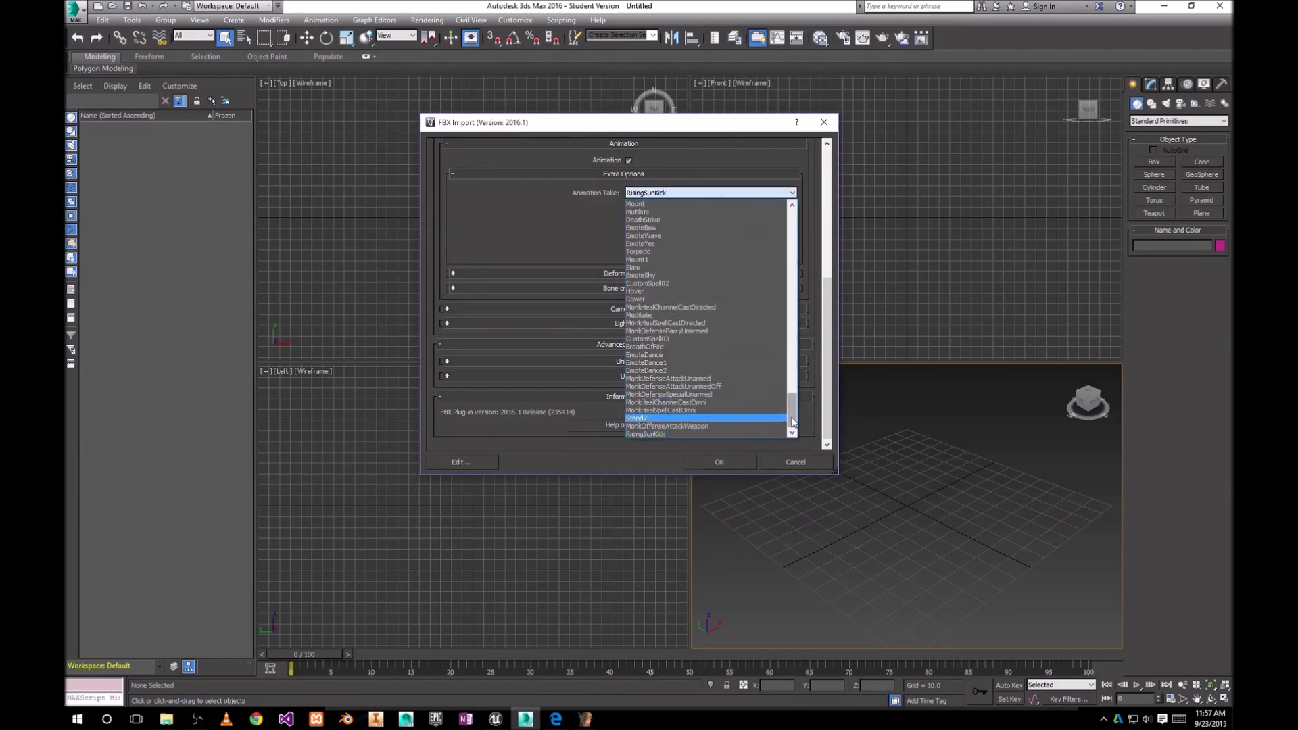
pyautogui.moveTo(790, 415); pyautogui.dragTo(791, 217)
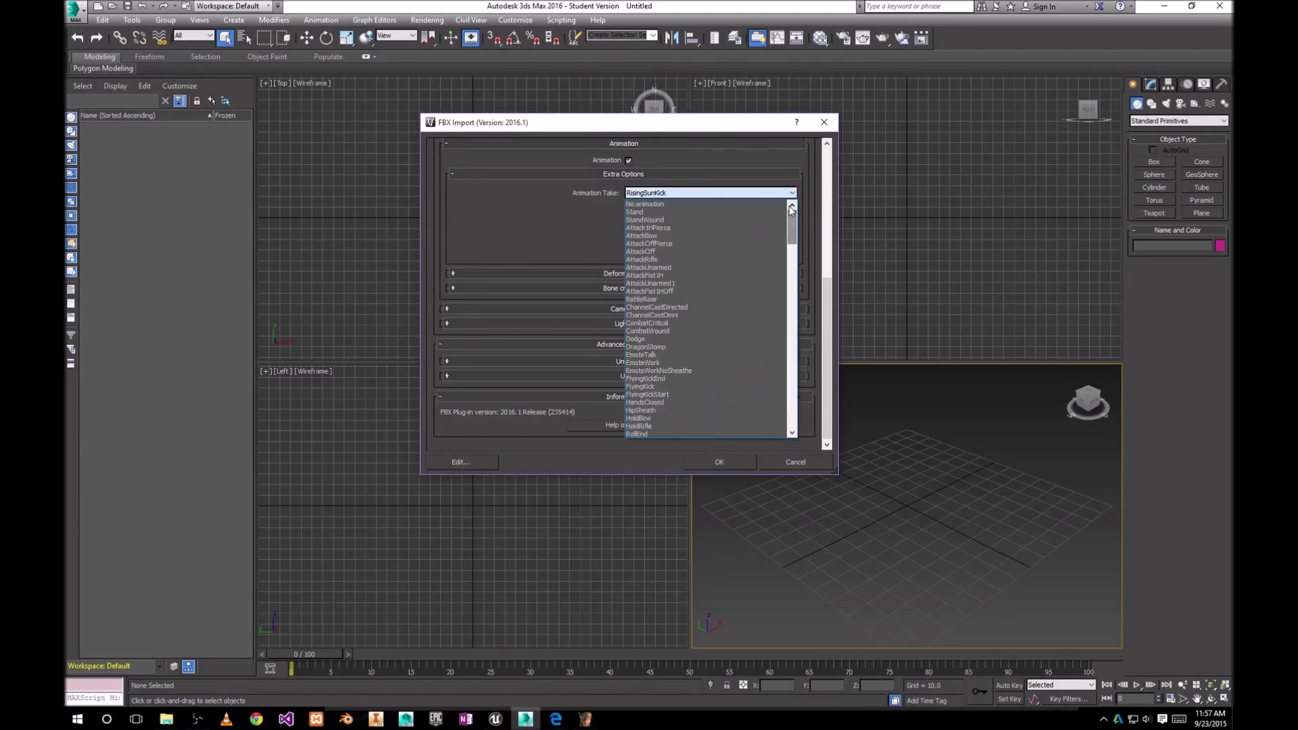
pyautogui.click(639, 213)
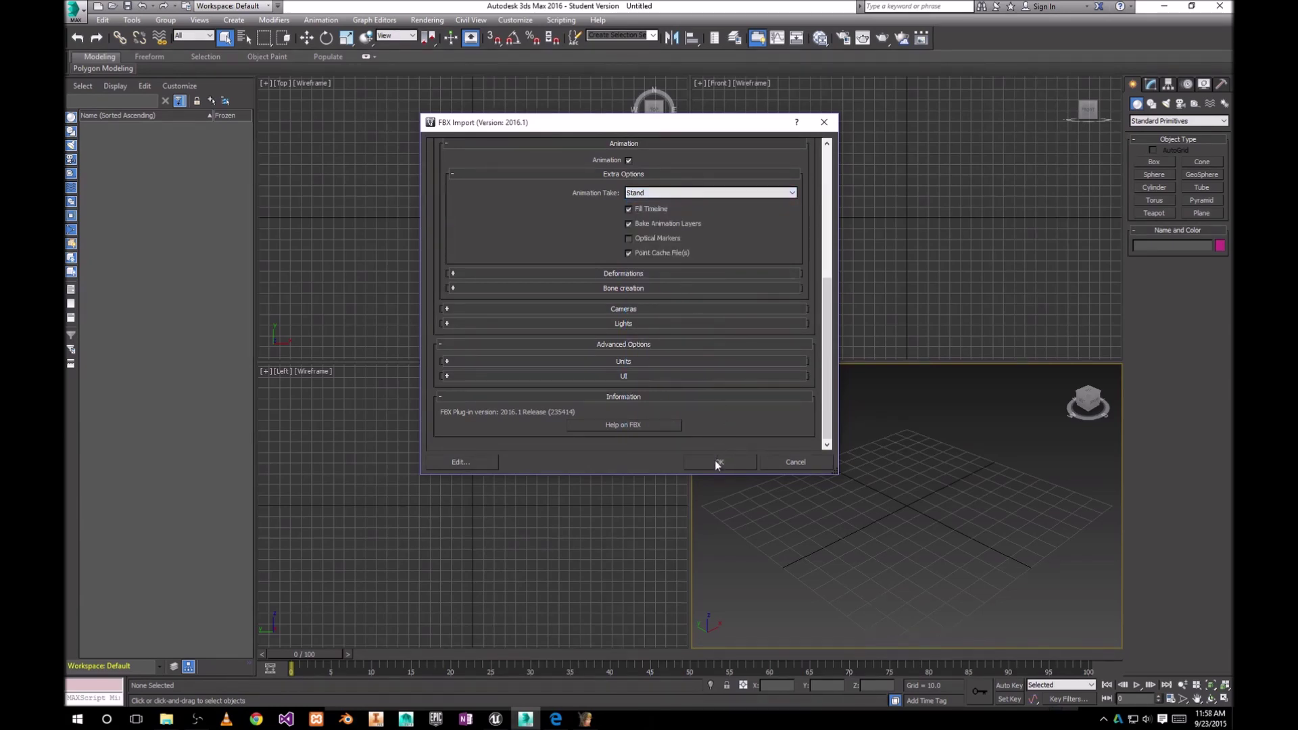
pyautogui.click(793, 193)
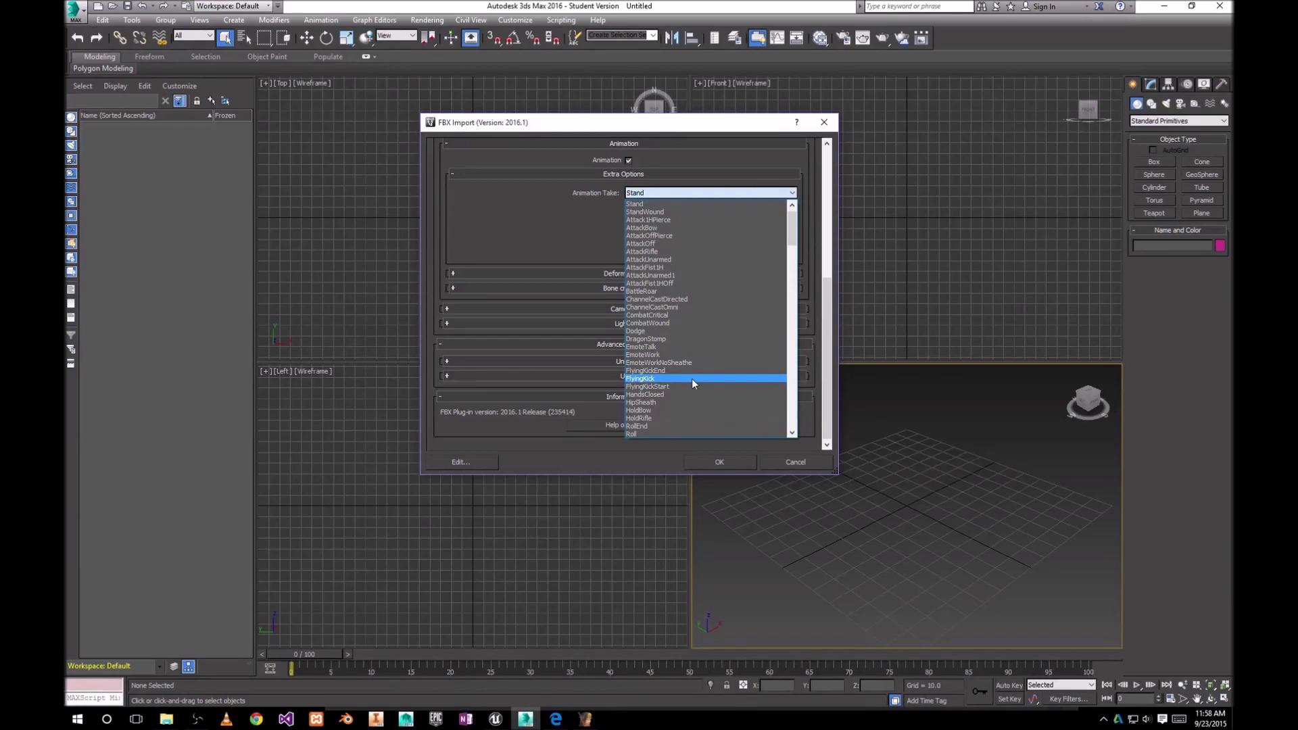
pyautogui.click(719, 465)
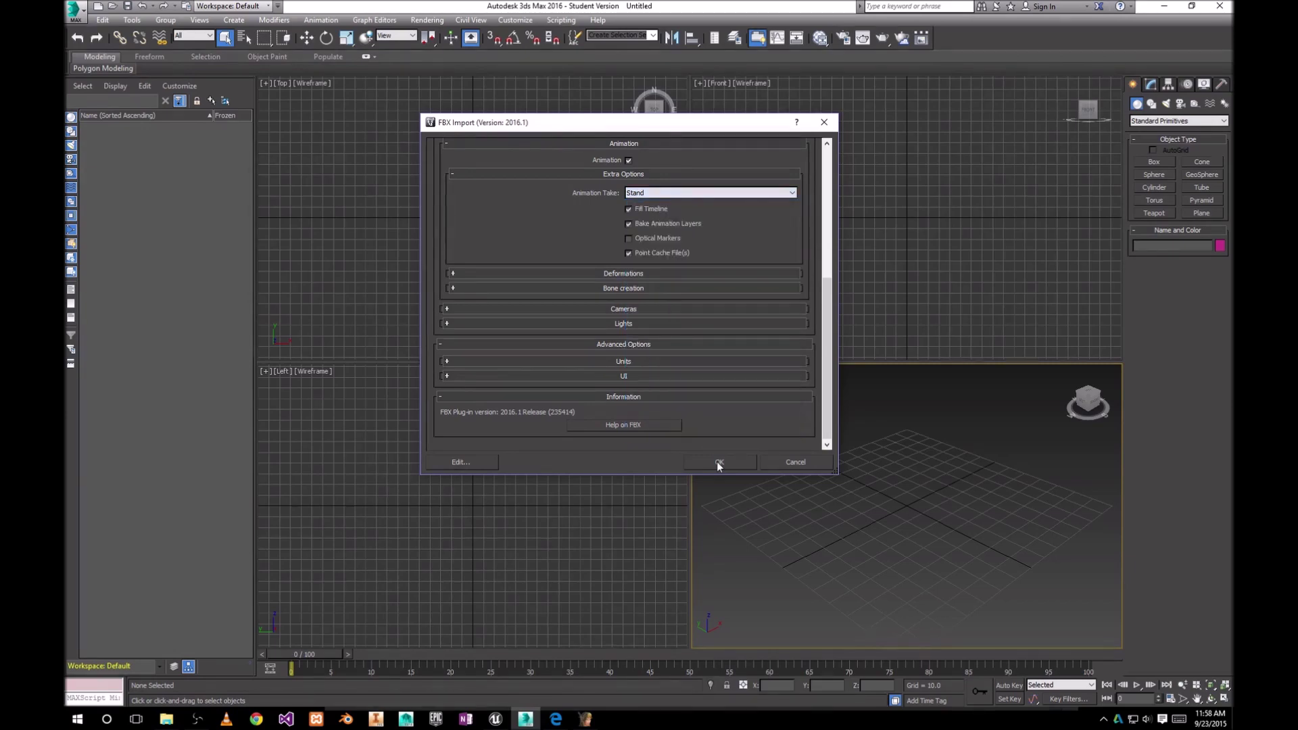
pyautogui.click(726, 462)
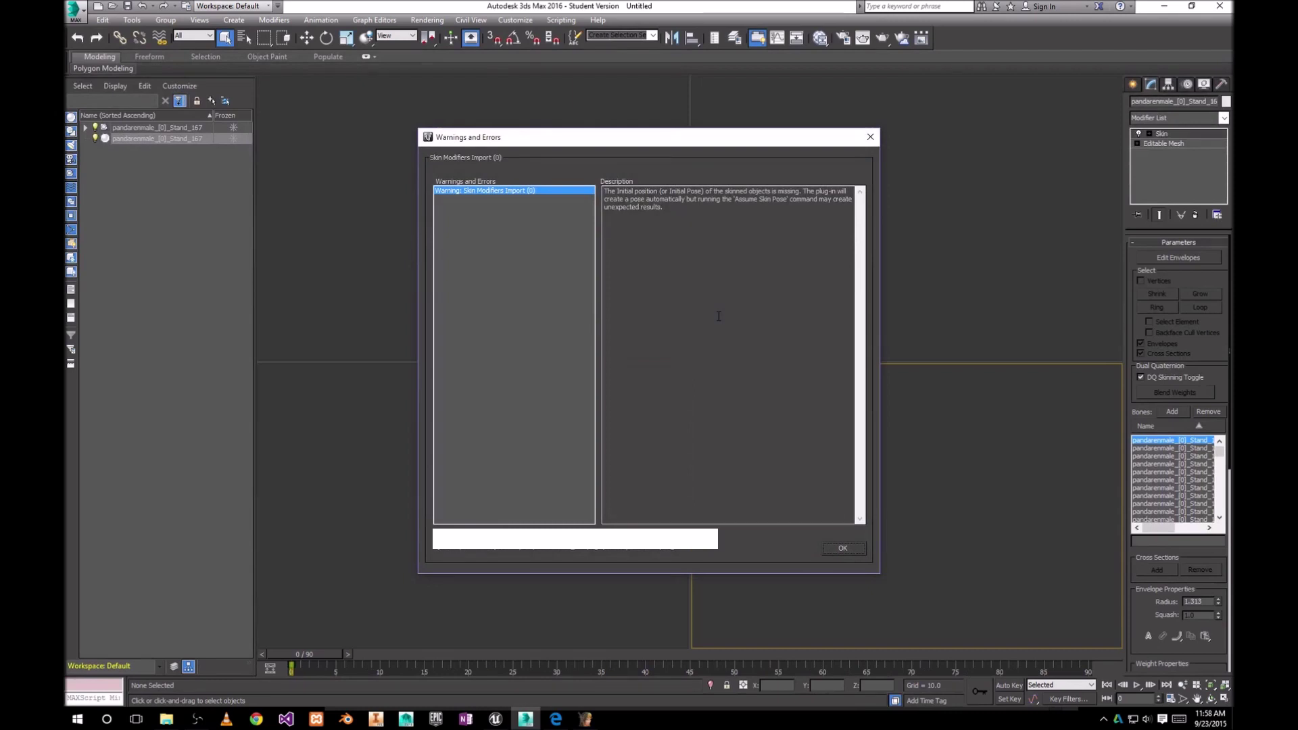
# Dismiss the missing skin-pose warning after the Pandaren import finishes
pyautogui.click(838, 548)
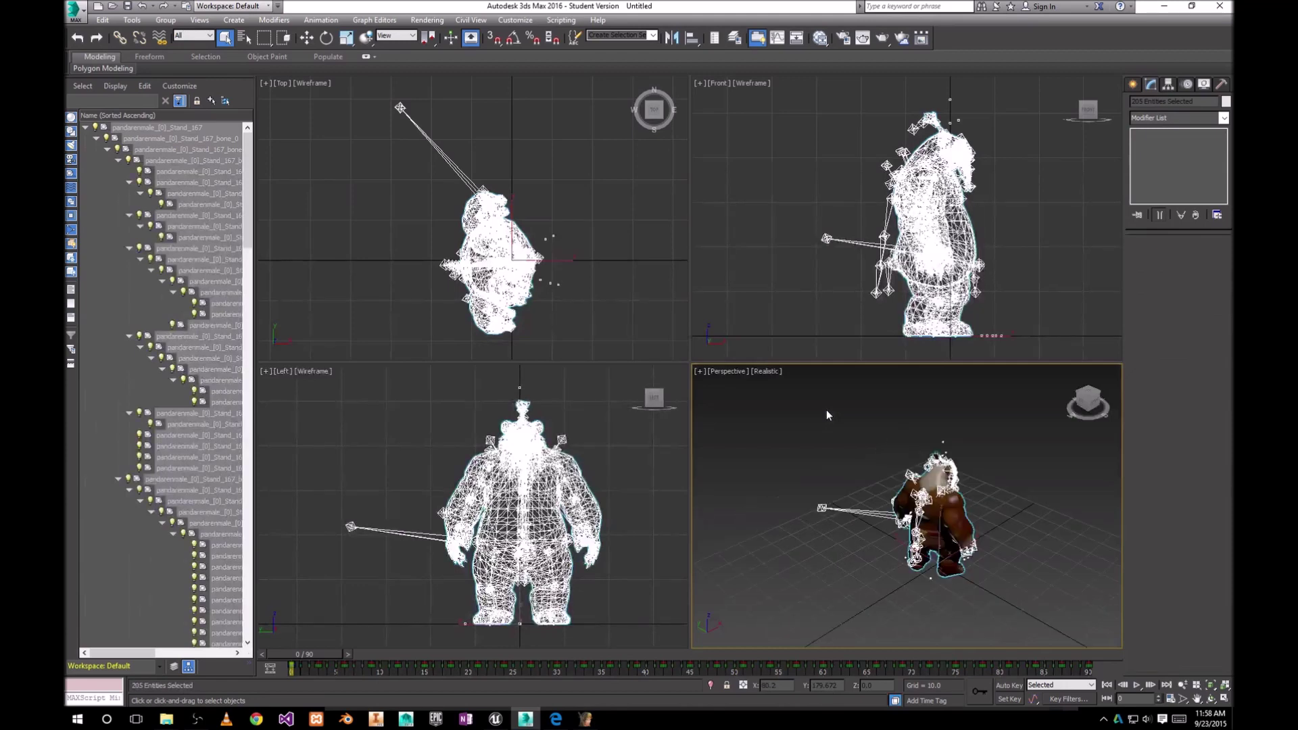
pyautogui.scroll(-2, 827, 414)
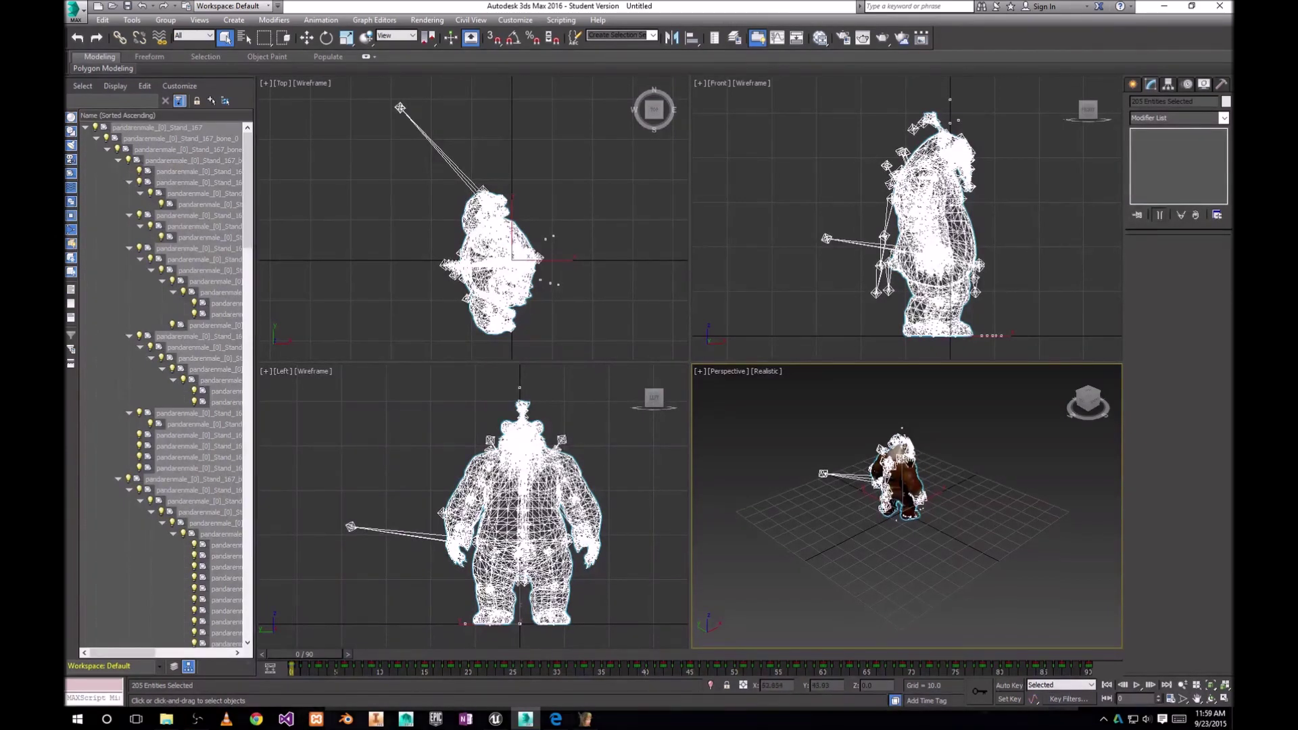
pyautogui.keyDown('alt'); pyautogui.moveTo(928, 468); pyautogui.dragTo(923, 495, button='middle'); pyautogui.keyUp('alt')
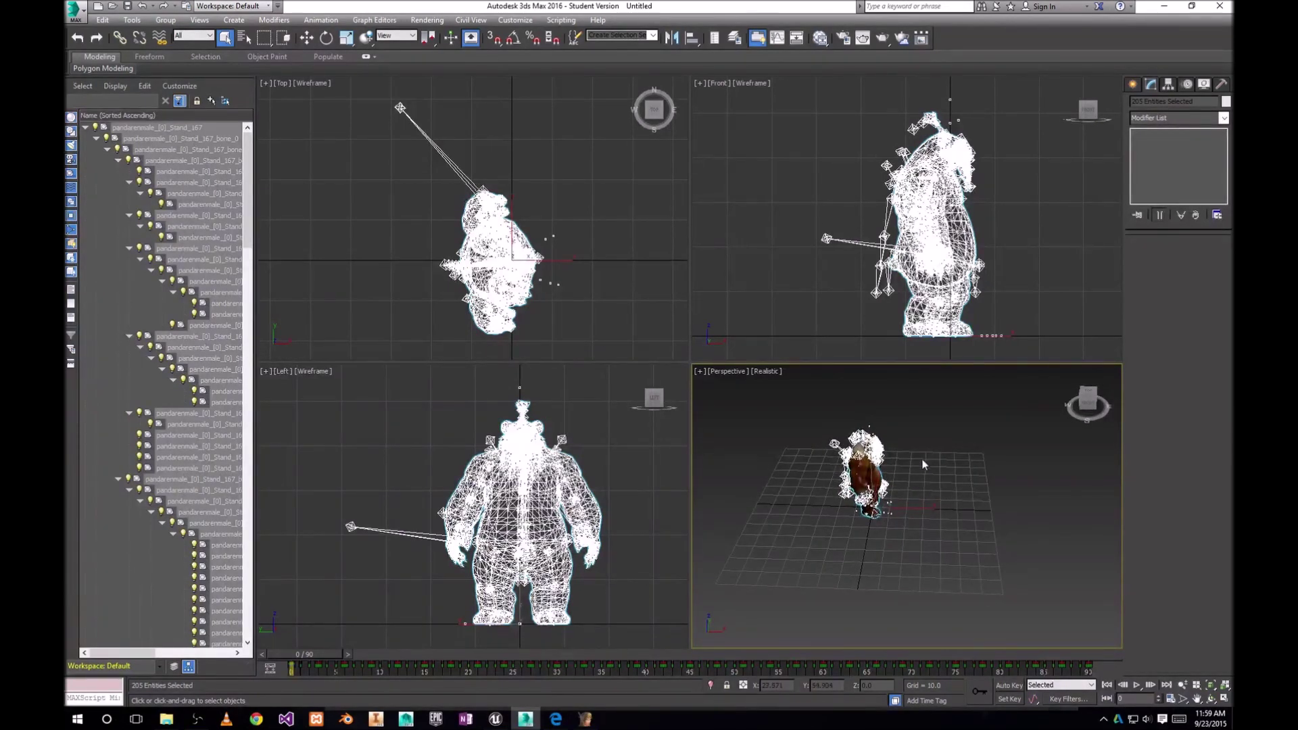
pyautogui.scroll(3, 923, 452)
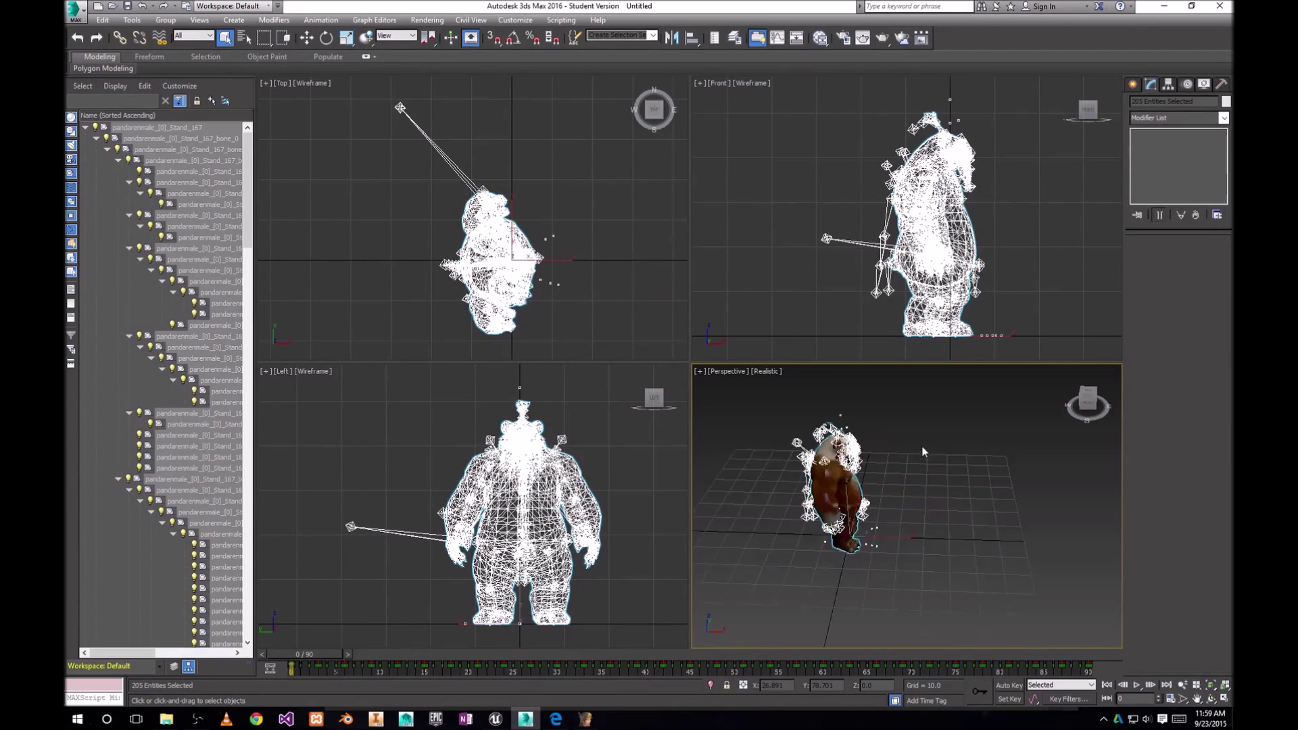
pyautogui.click(1136, 685)
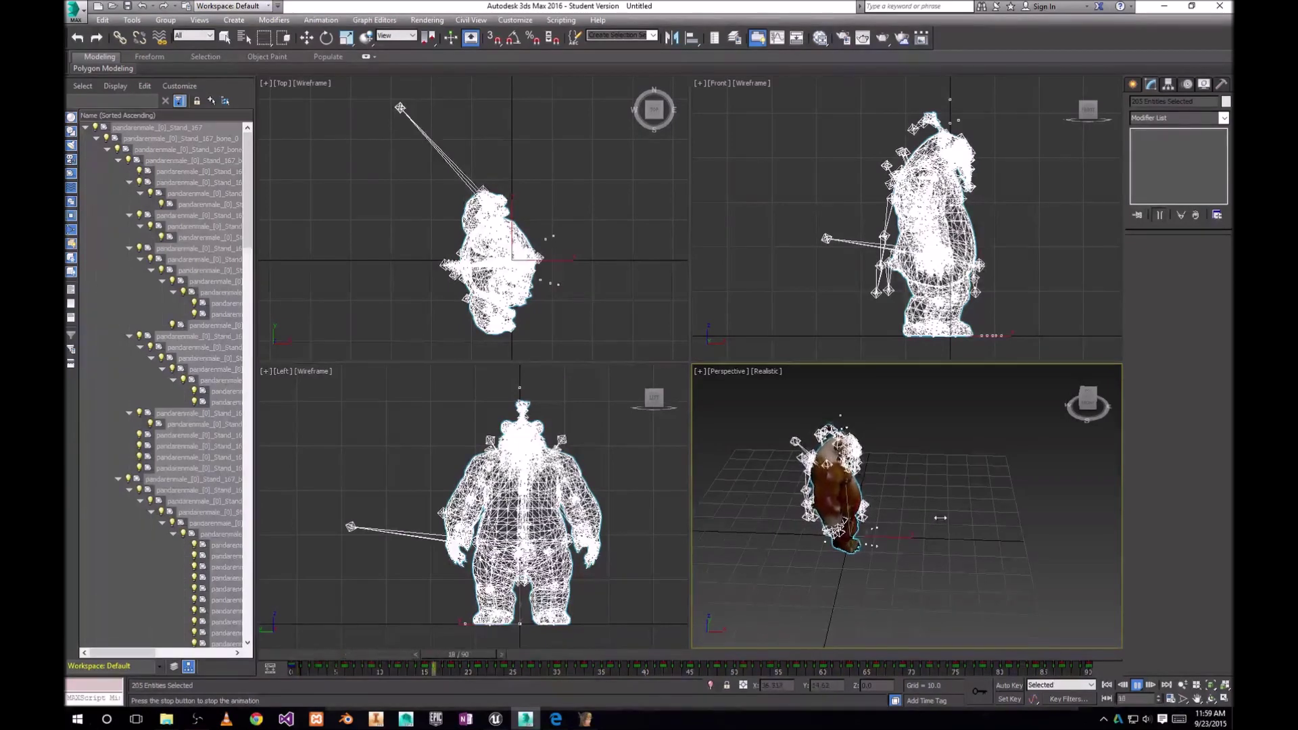
pyautogui.click(1138, 686)
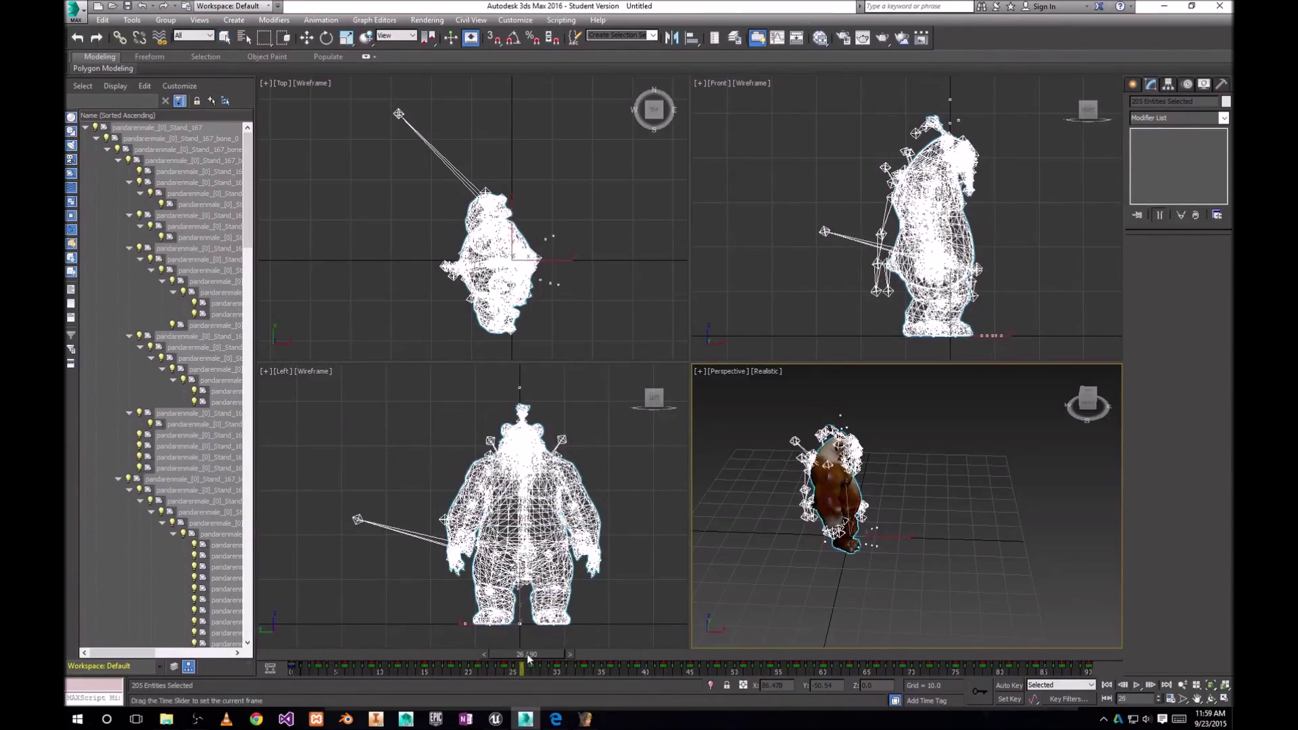
pyautogui.moveTo(527, 656); pyautogui.dragTo(1067, 670)
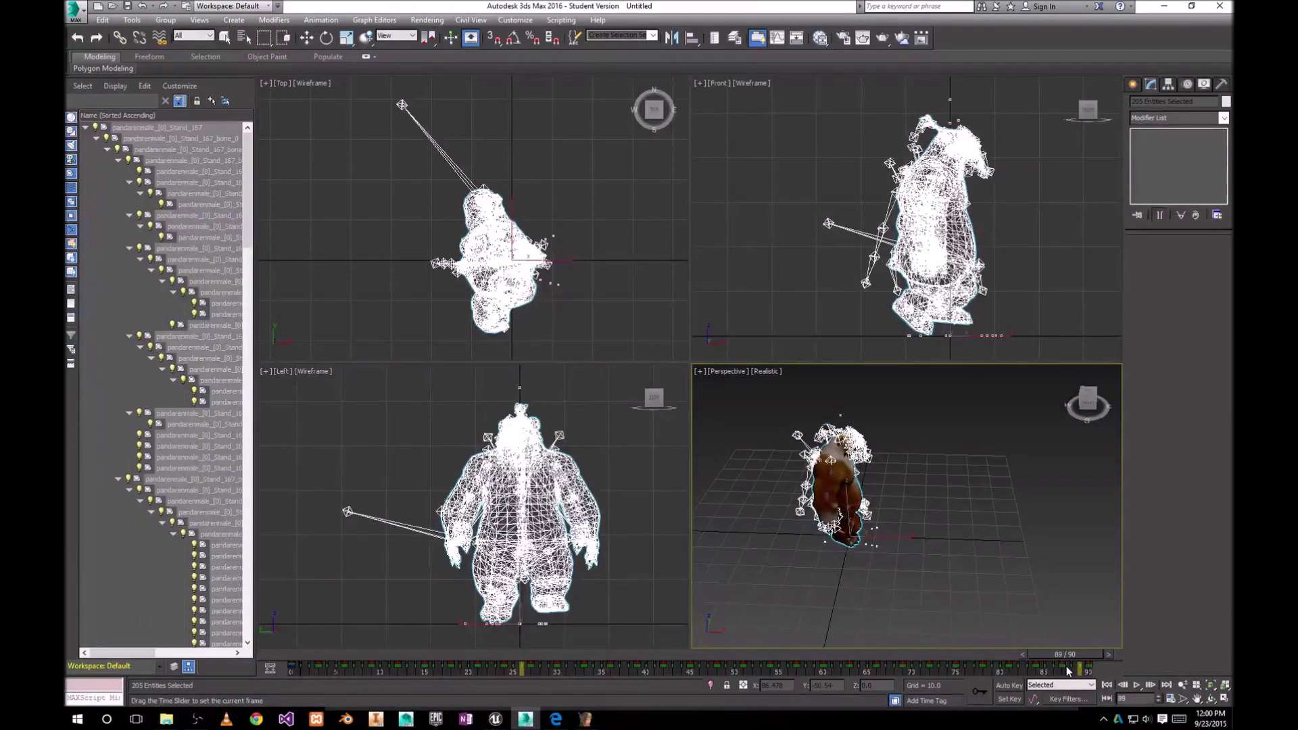
pyautogui.press('q')
# Set the animation End Time to 89 and play the shortened range
pyautogui.click(1172, 703)
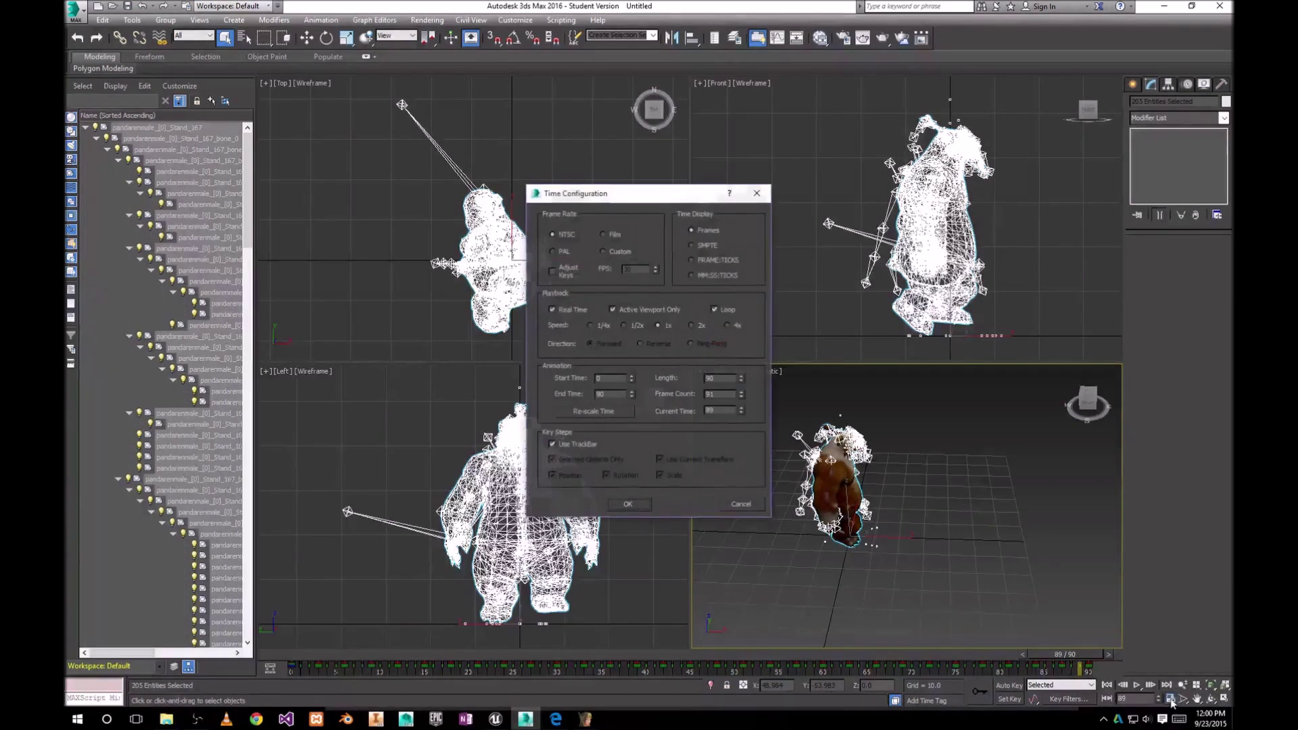
pyautogui.doubleClick(613, 397)
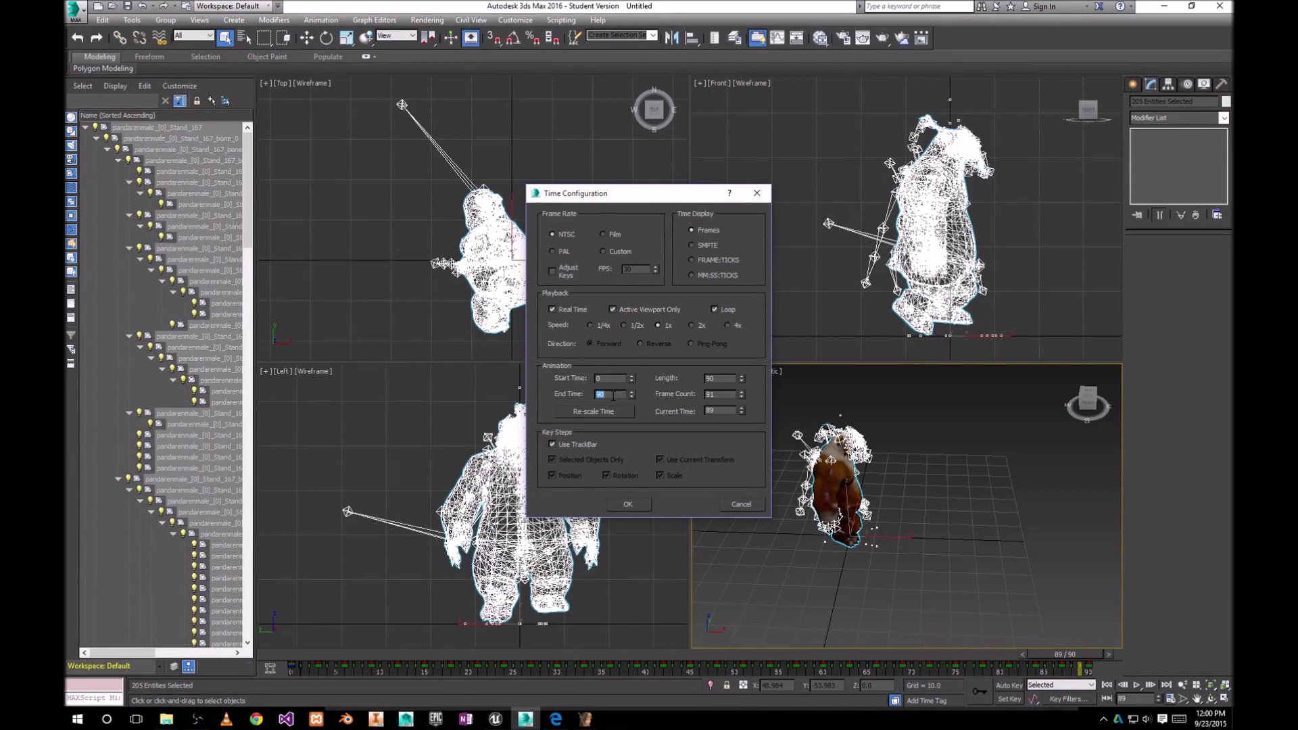
pyautogui.write('8')
pyautogui.press('Tab')
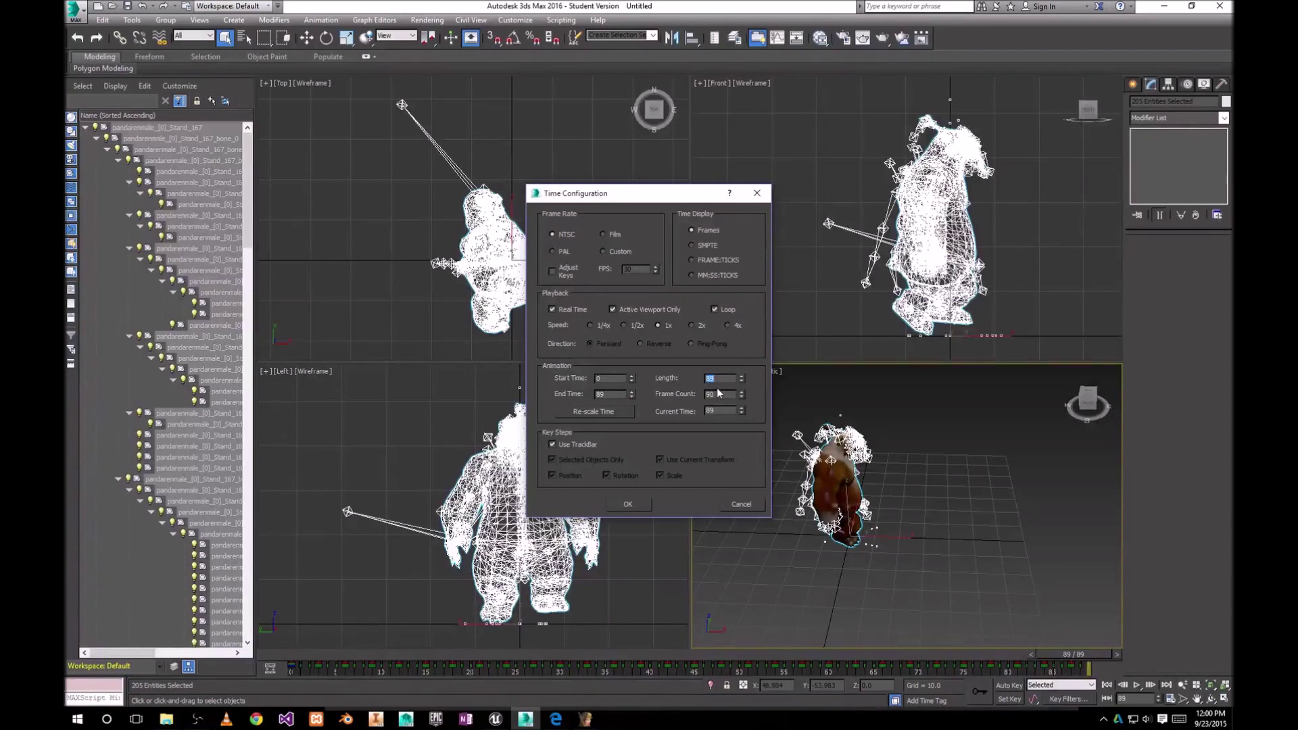
pyautogui.click(634, 504)
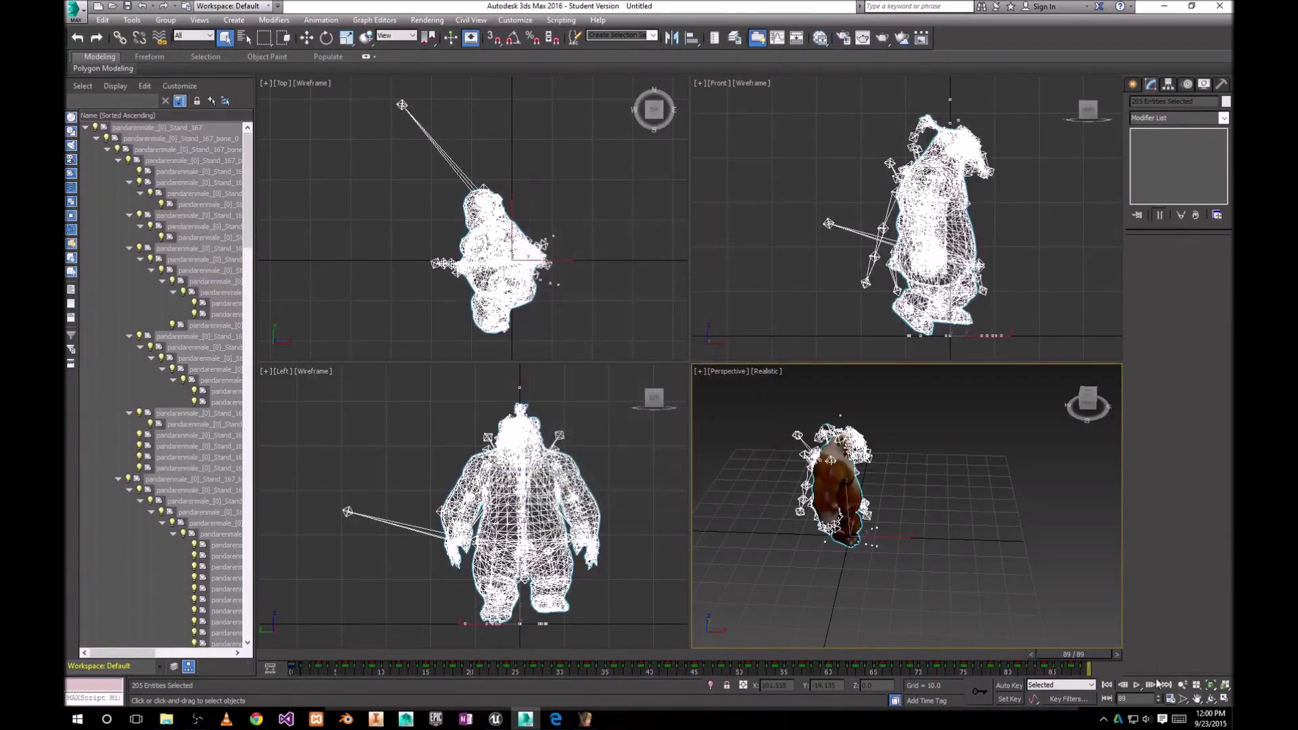
pyautogui.click(1138, 685)
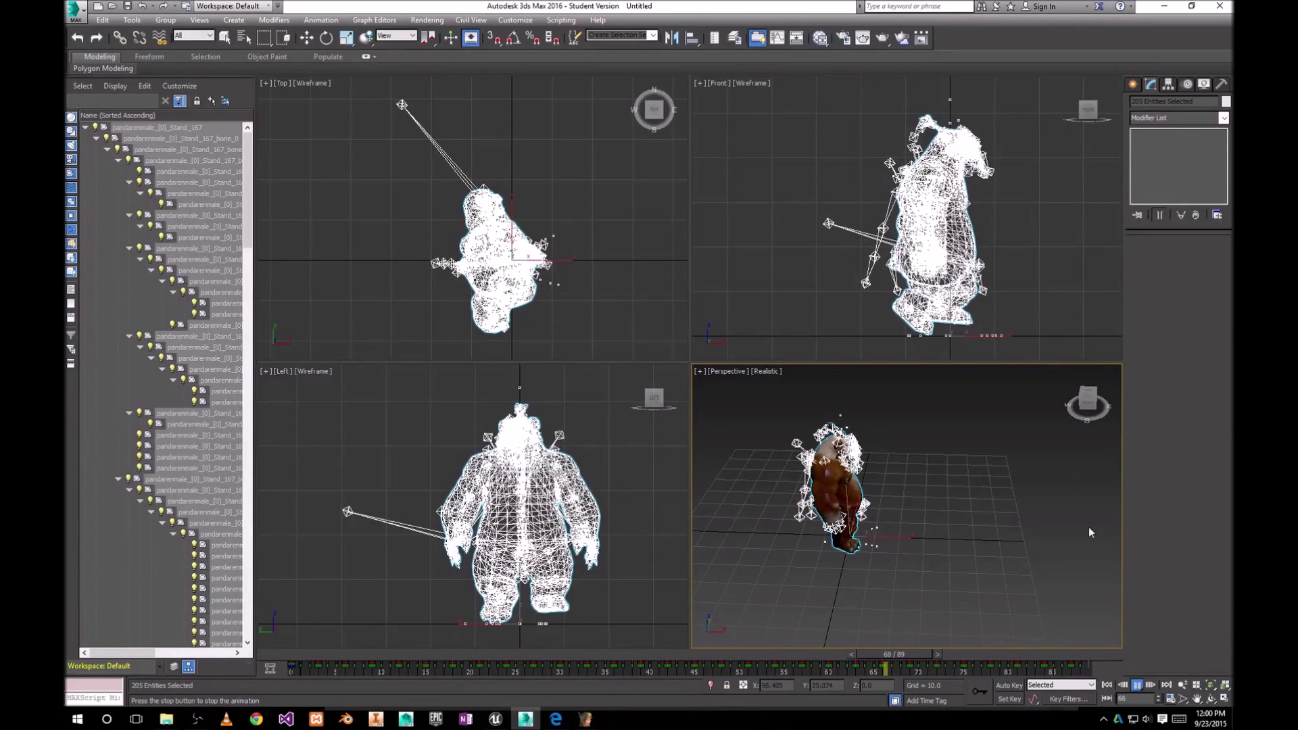
pyautogui.click(1138, 688)
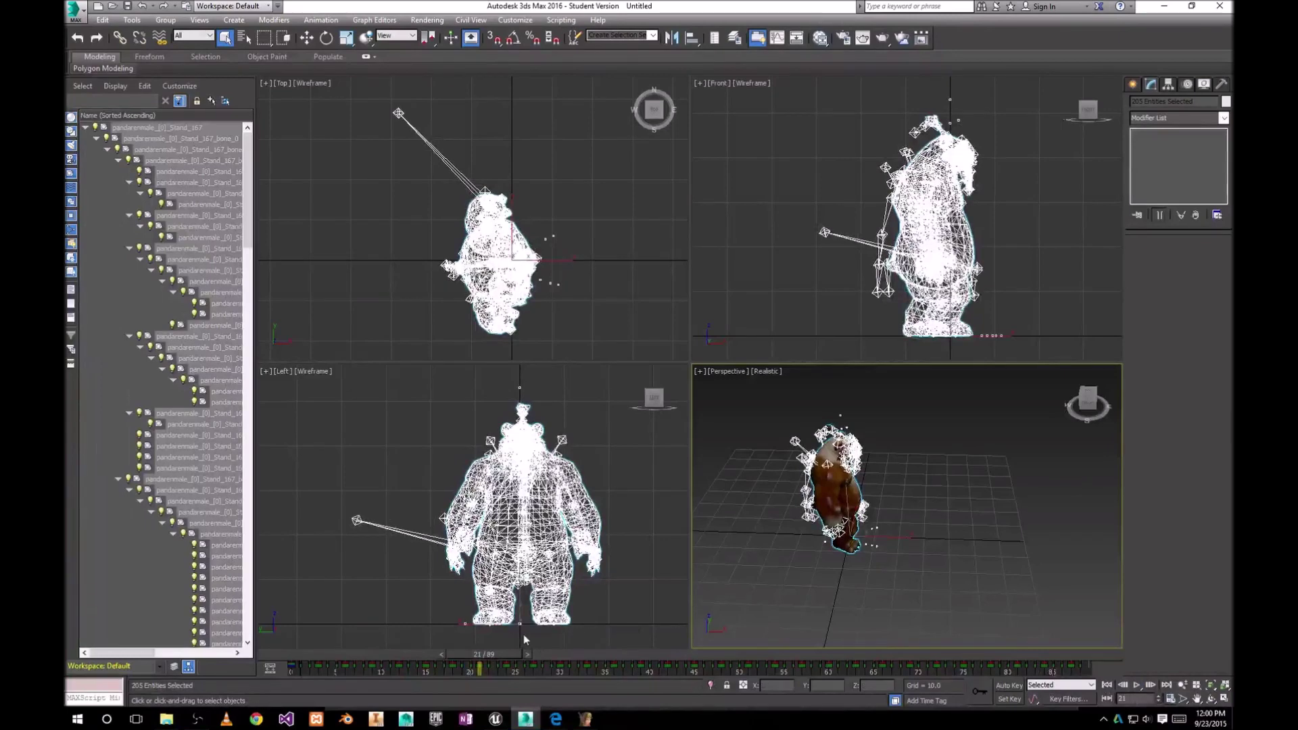
# Create a key copying frame 0's pose onto frame 89, then play the loop
pyautogui.moveTo(497, 655); pyautogui.dragTo(302, 654)
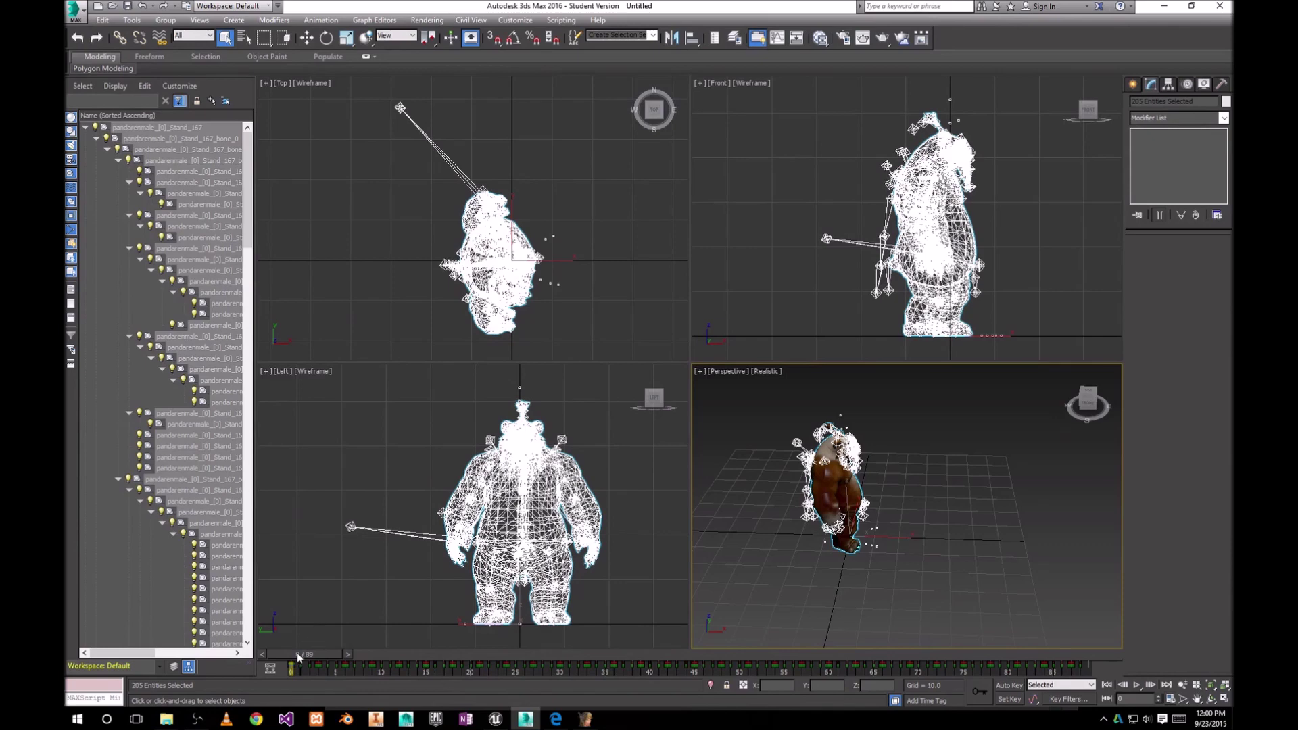
pyautogui.moveTo(302, 655); pyautogui.dragTo(1092, 658)
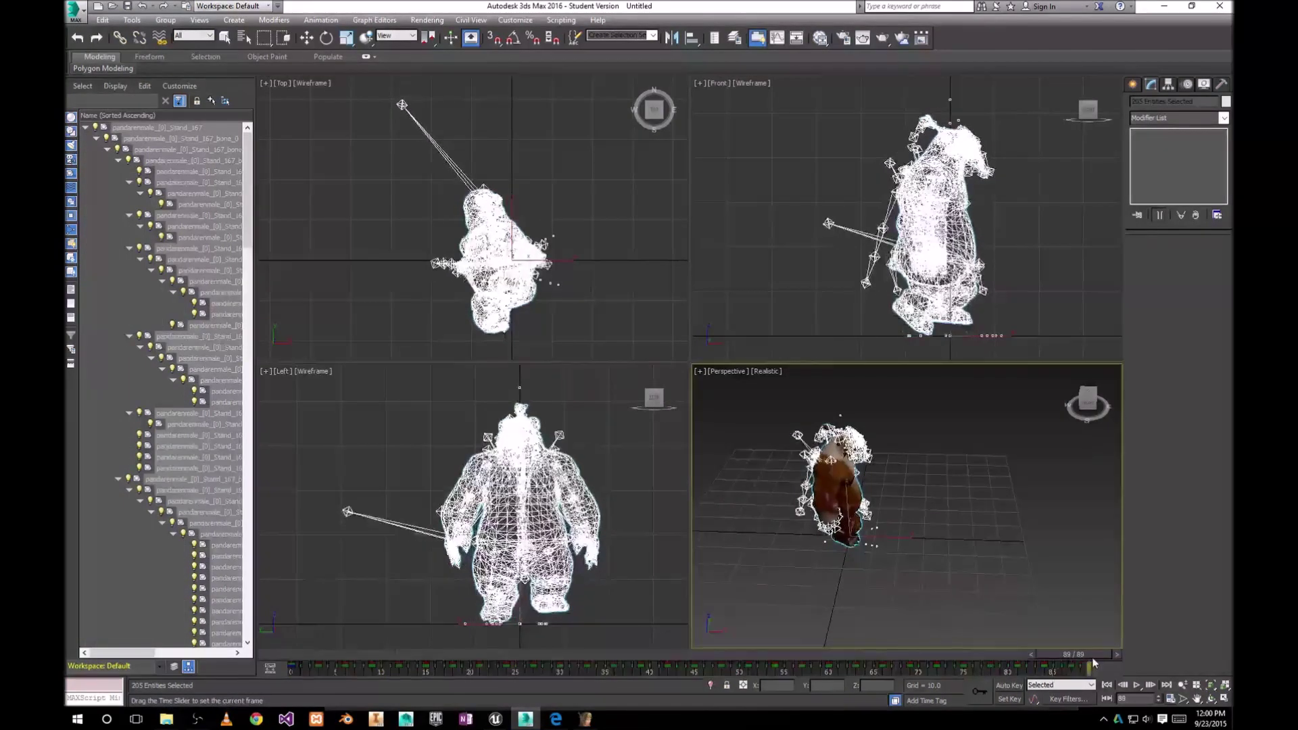
pyautogui.rightClick(1092, 657)
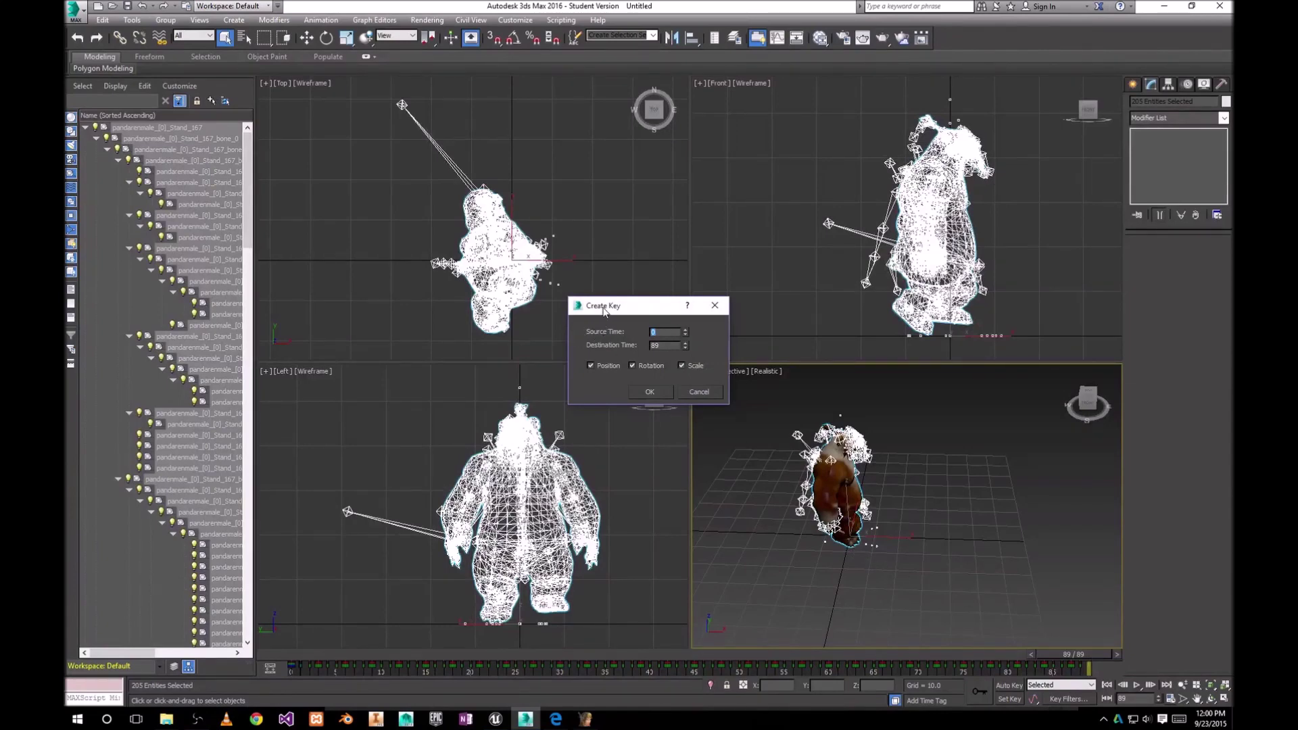
pyautogui.click(651, 393)
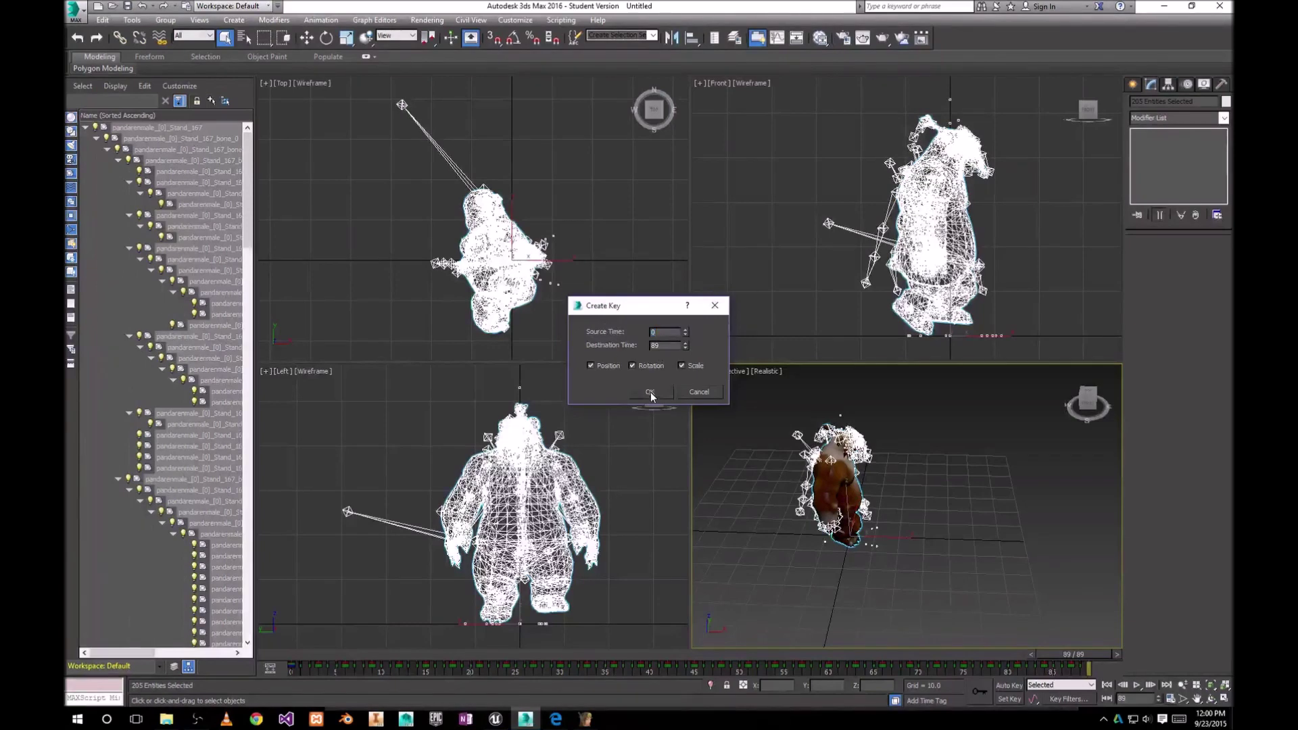
pyautogui.click(1137, 686)
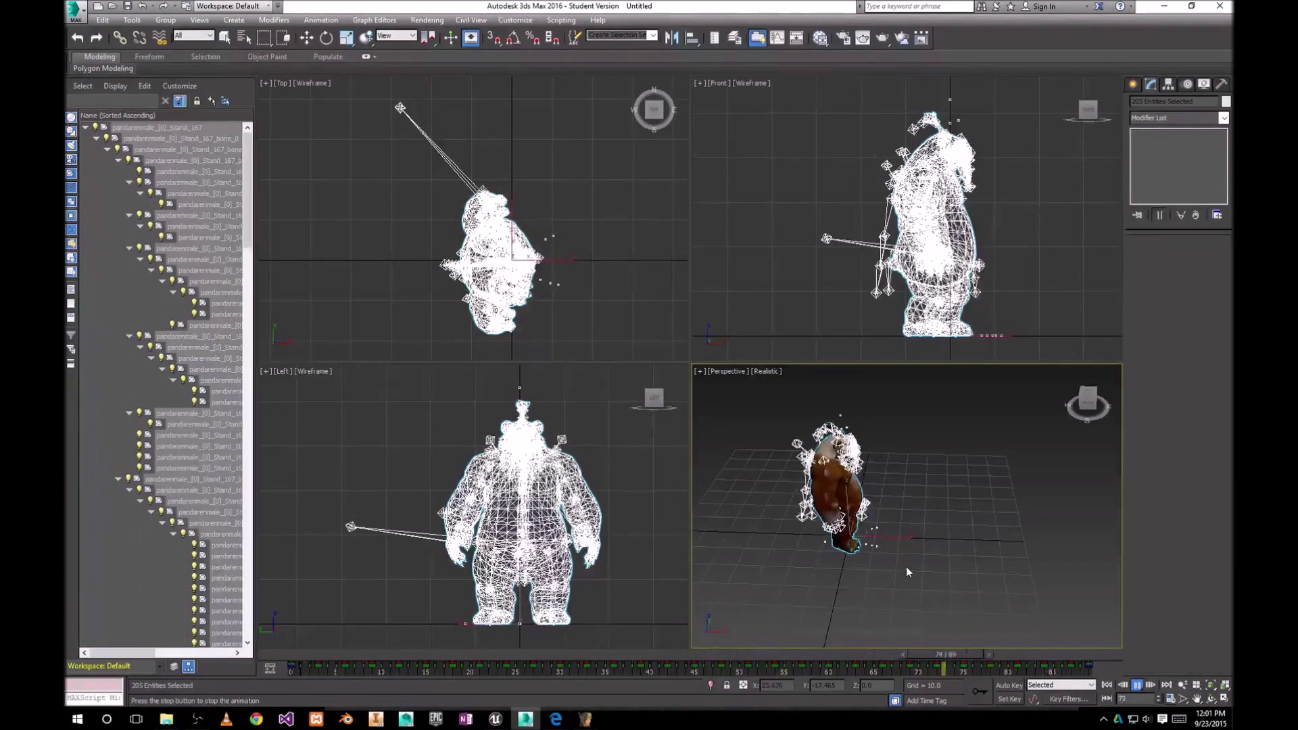
pyautogui.click(1137, 685)
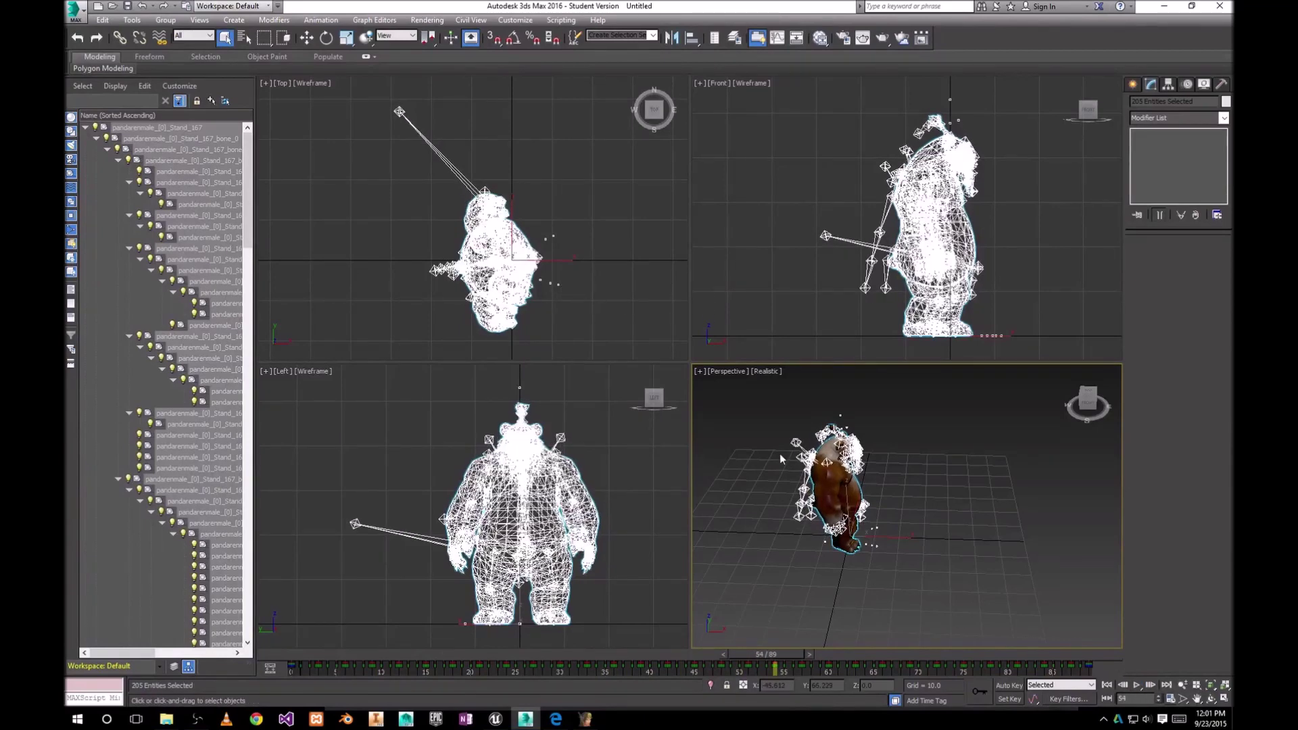
pyautogui.scroll(4, 780, 453)
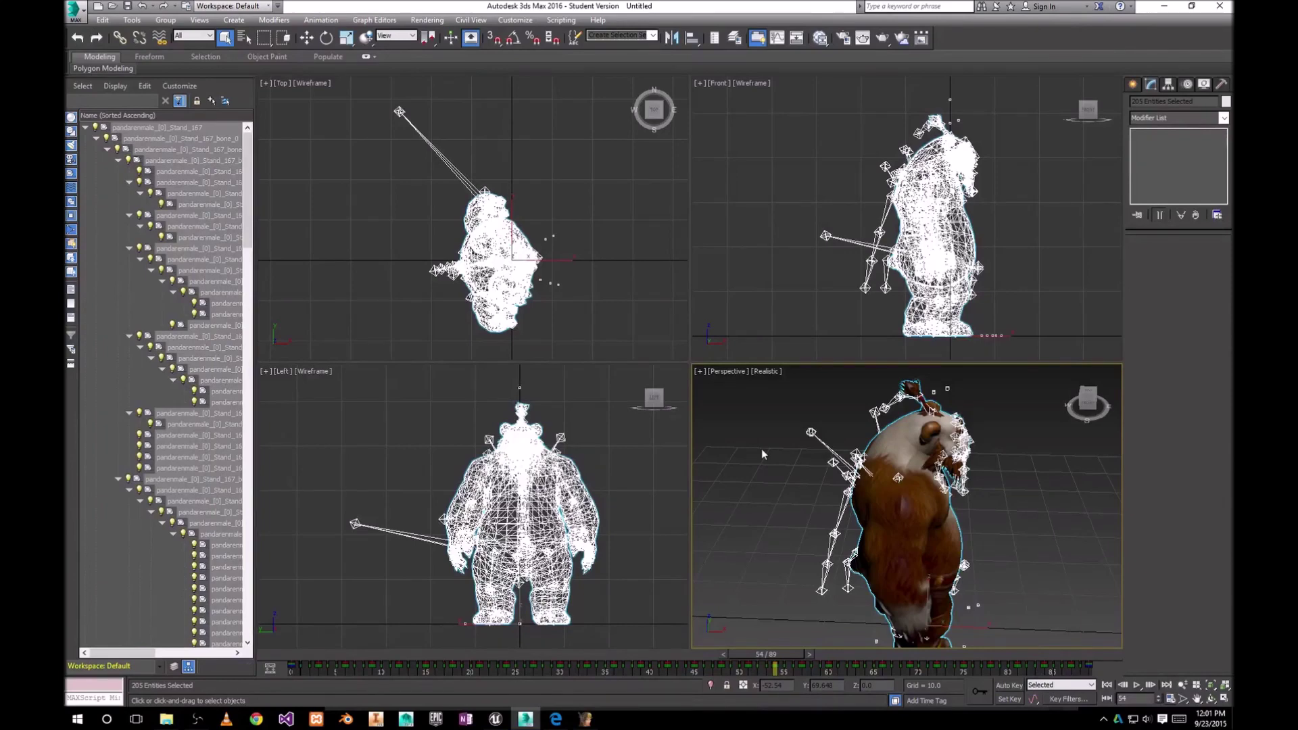
pyautogui.click(881, 444)
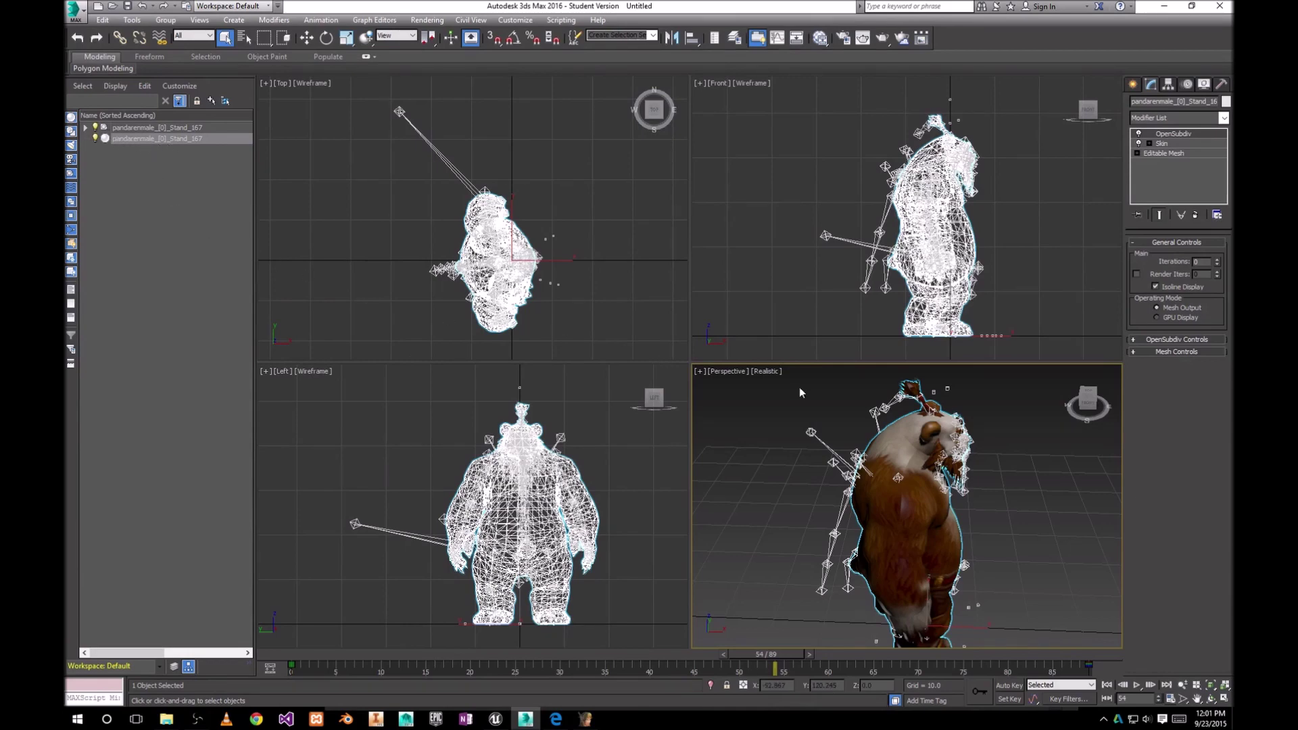
pyautogui.click(166, 20)
pyautogui.click(179, 35)
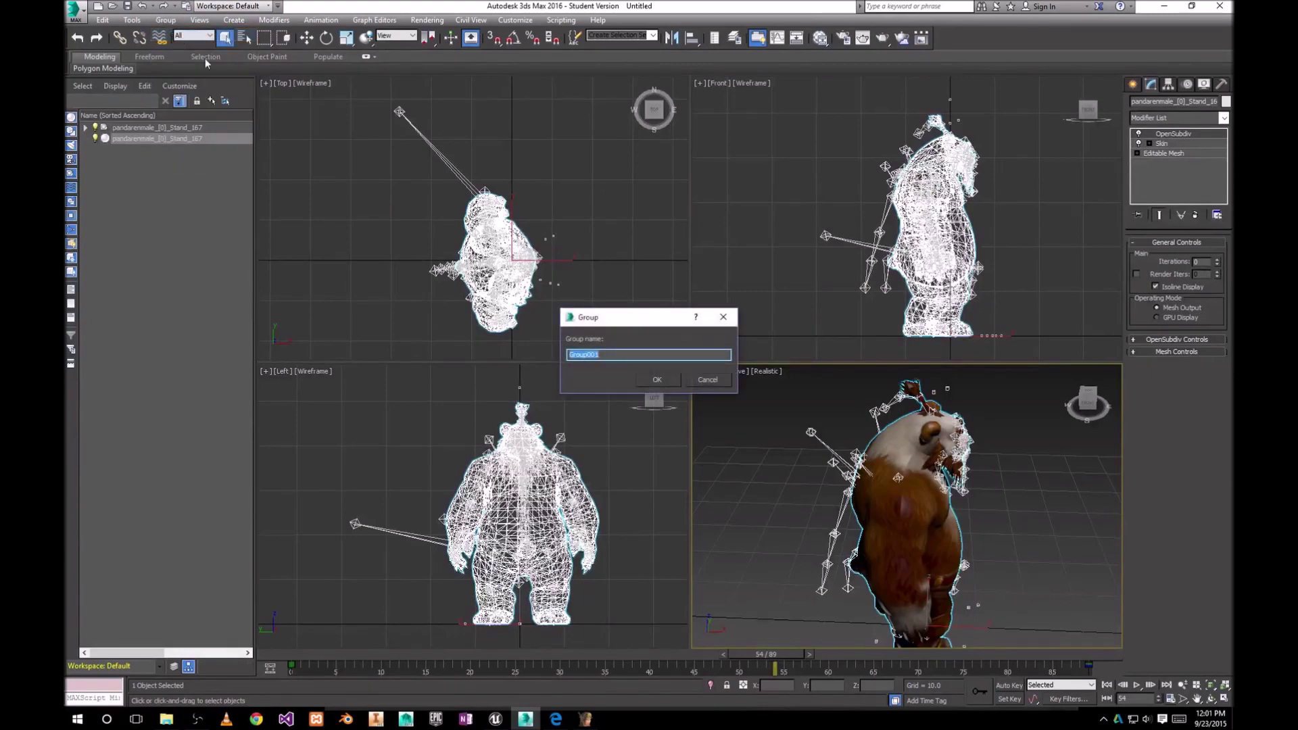
pyautogui.click(663, 380)
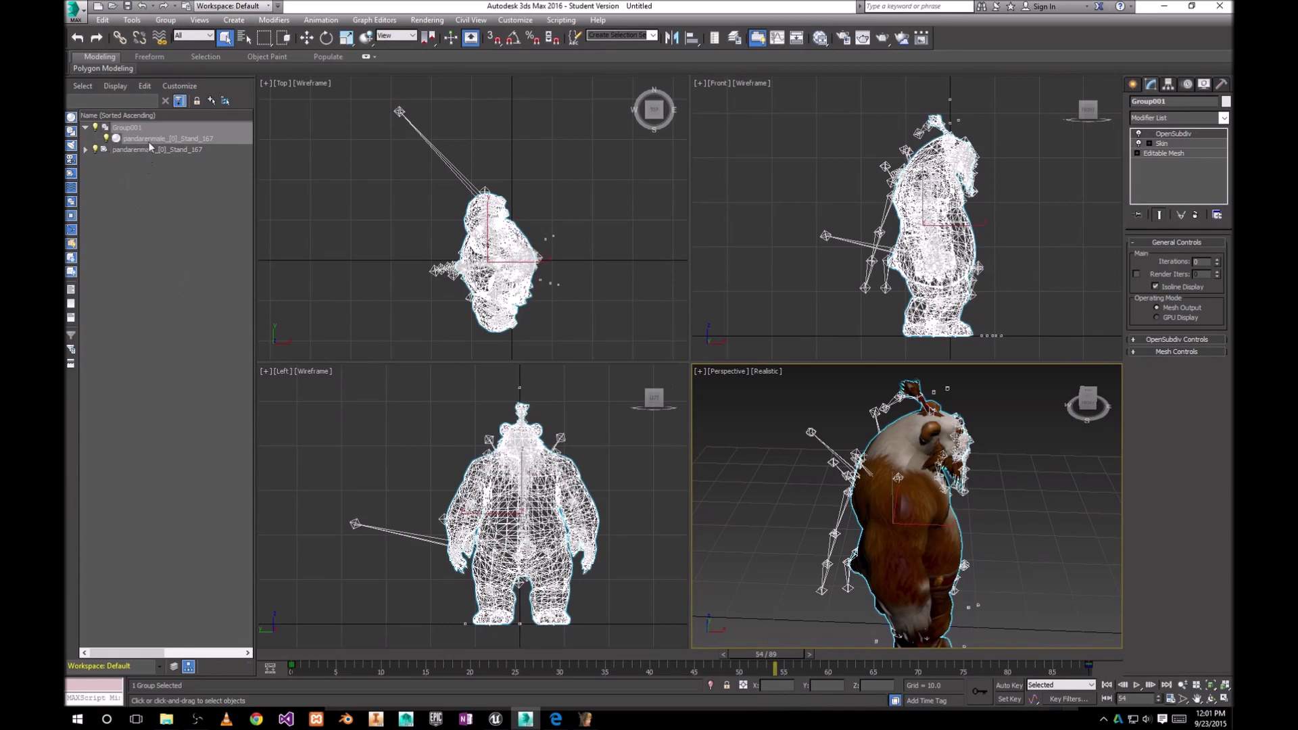
pyautogui.click(166, 21)
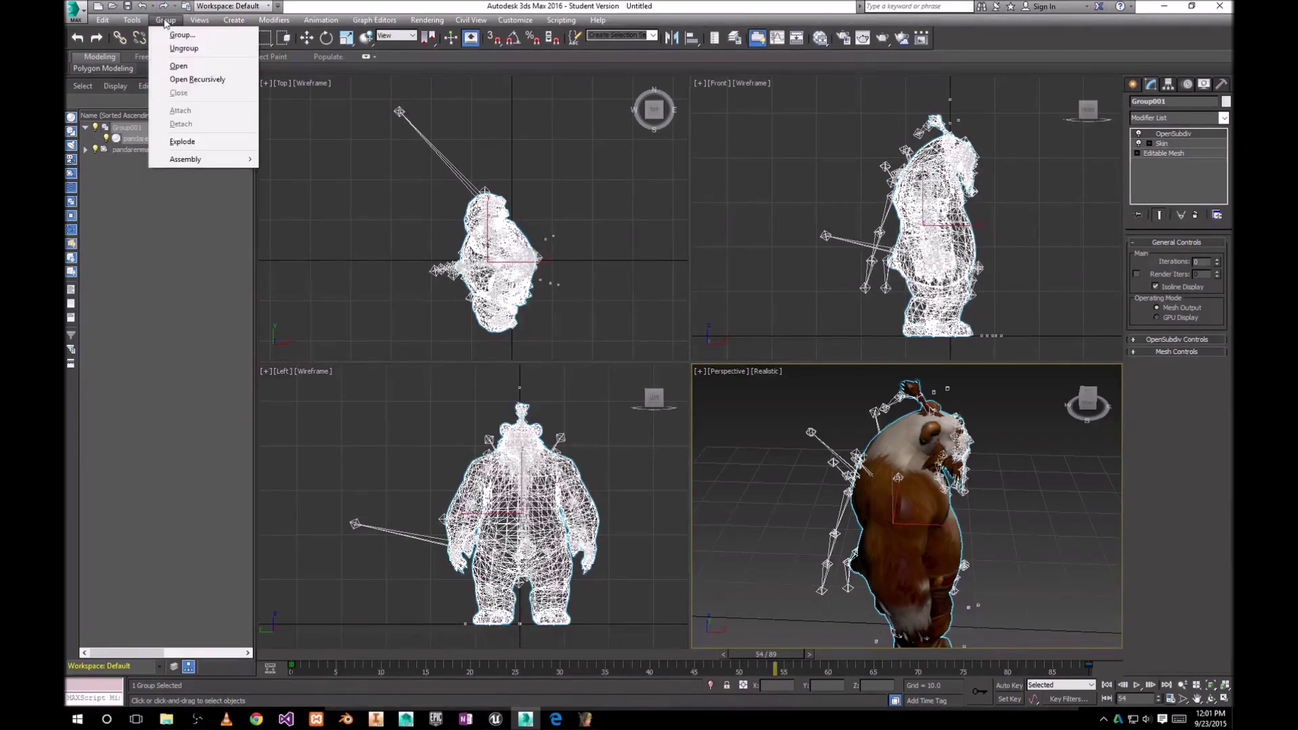
pyautogui.click(181, 143)
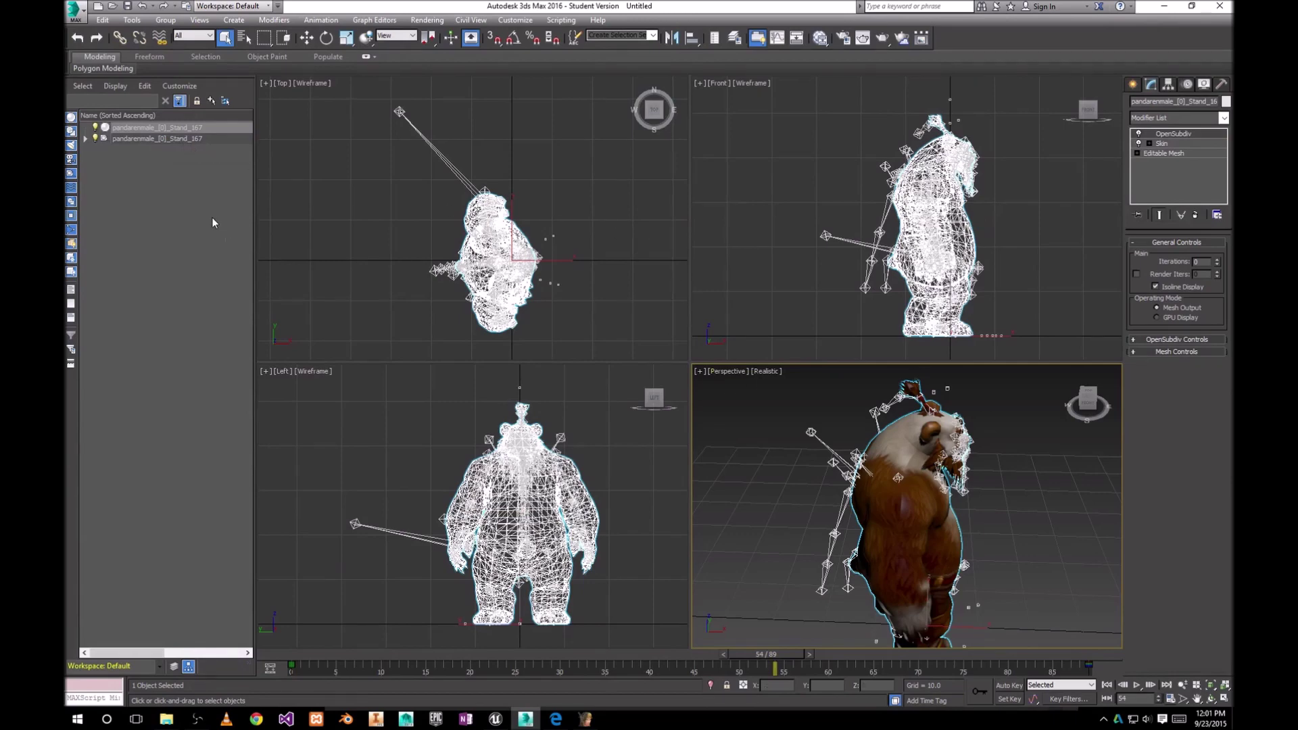
# Export the scene to an FBX file named Panda
pyautogui.click(73, 11)
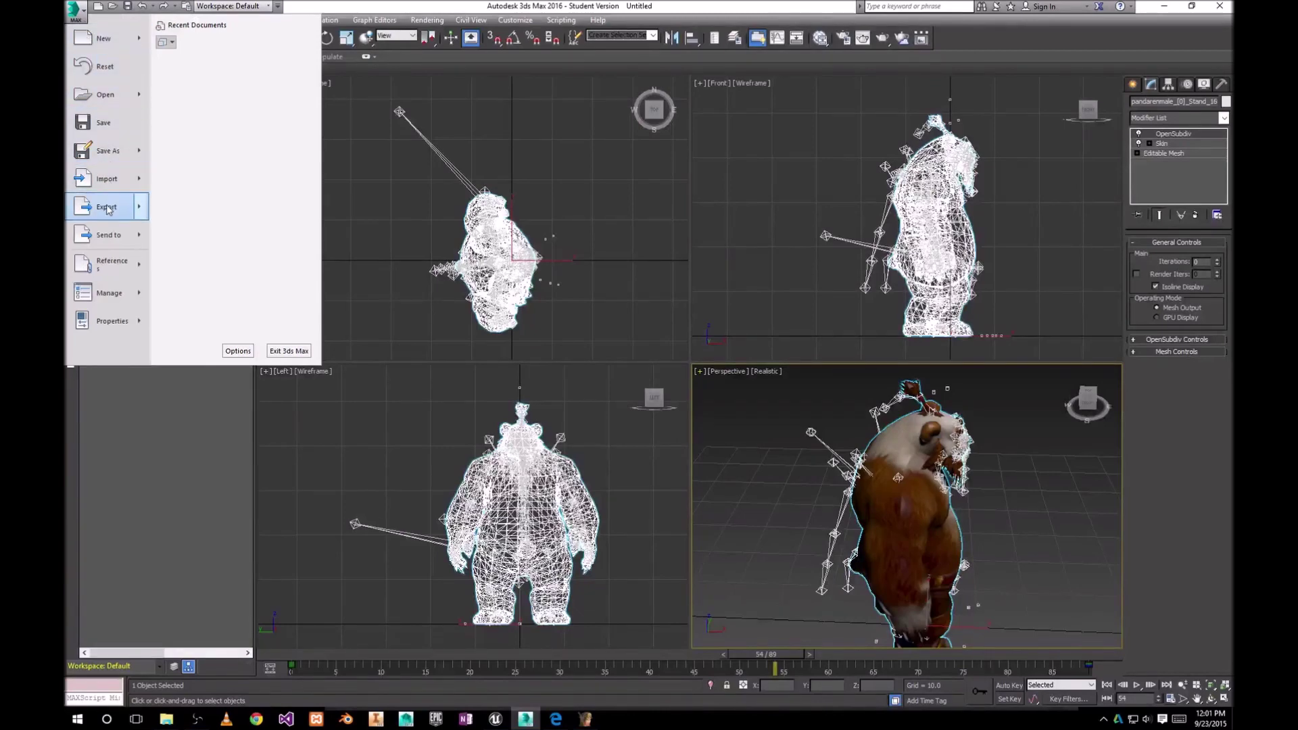
pyautogui.moveTo(108, 189)
pyautogui.click(208, 64)
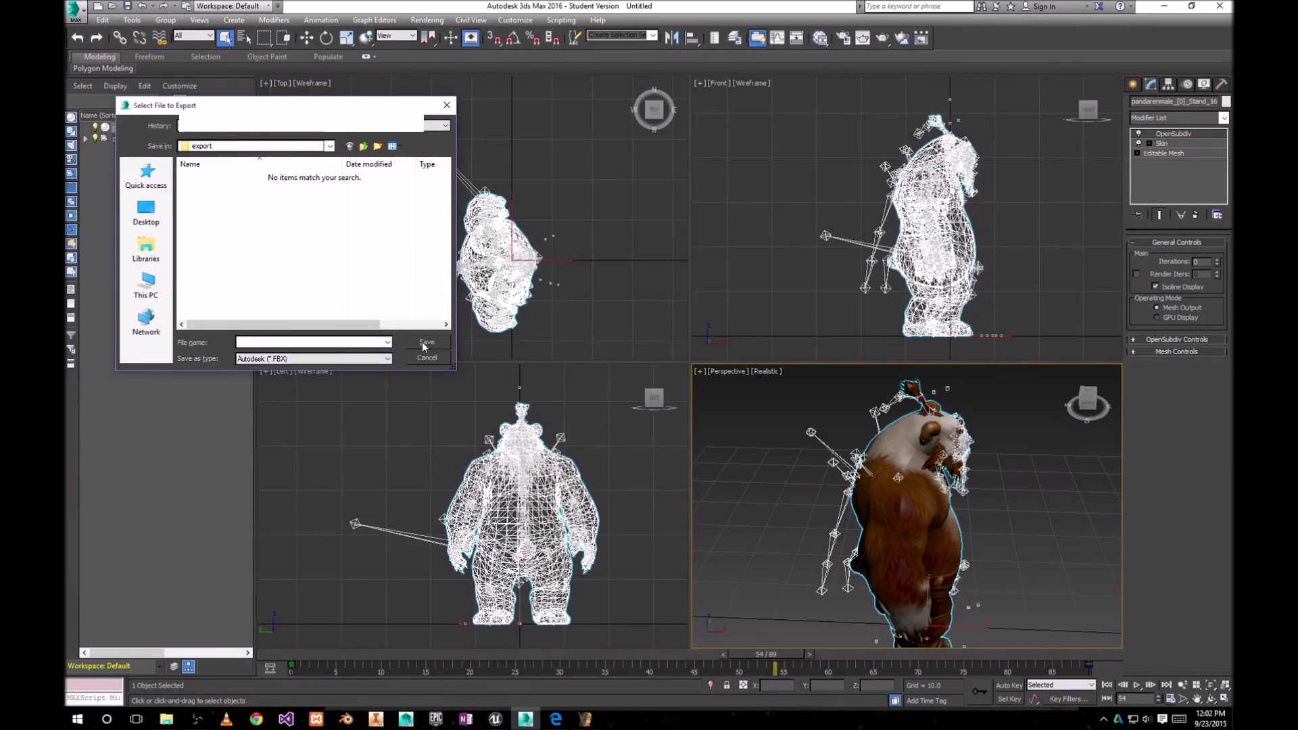
pyautogui.click(255, 342)
pyautogui.write('Panda')
pyautogui.click(427, 343)
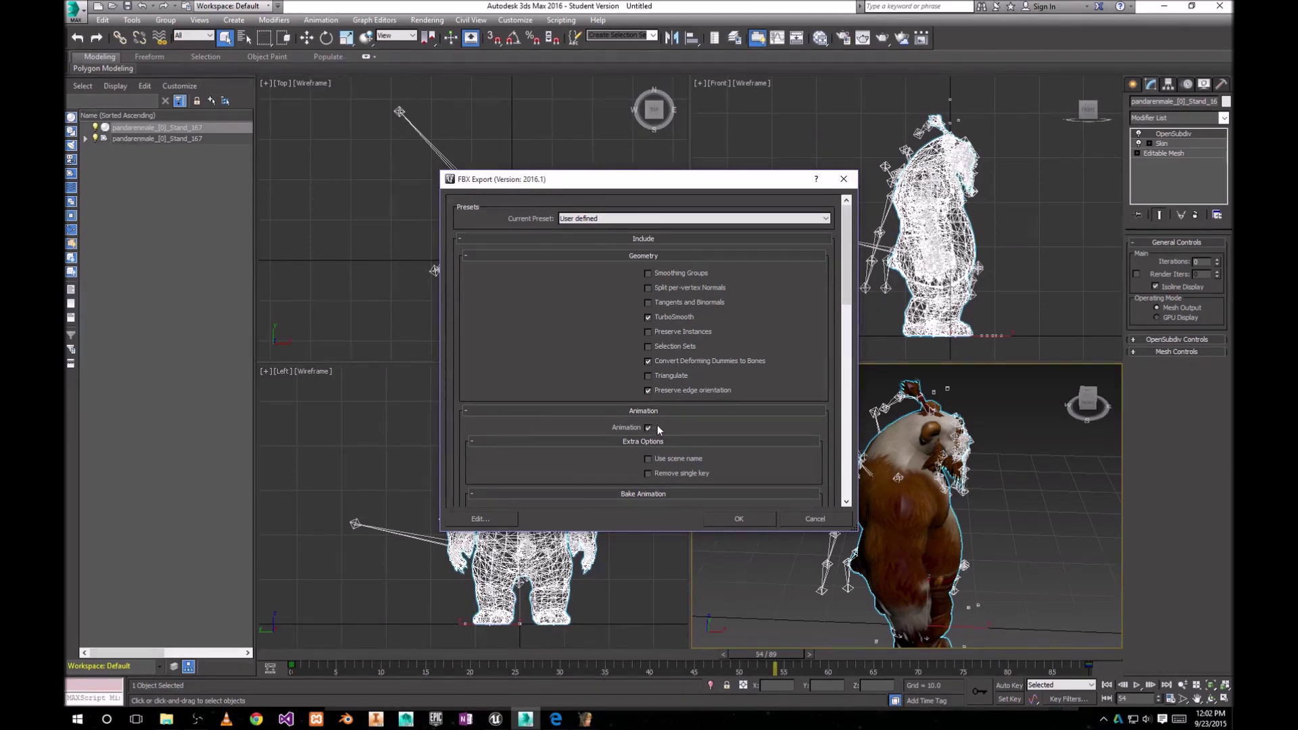
# Export with baked animation in FBX 2013 format, dismiss warnings, and switch to Unreal
pyautogui.moveTo(845, 289); pyautogui.dragTo(842, 357)
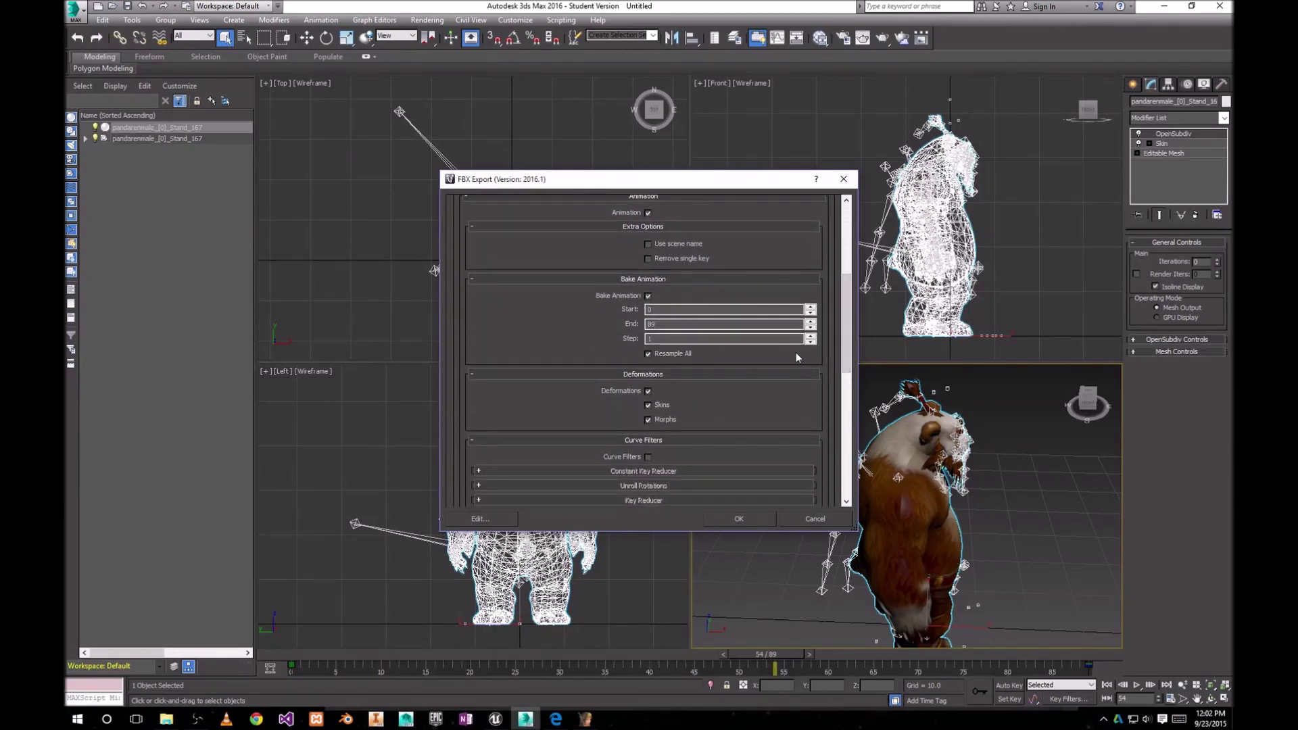
pyautogui.moveTo(849, 337); pyautogui.dragTo(832, 472)
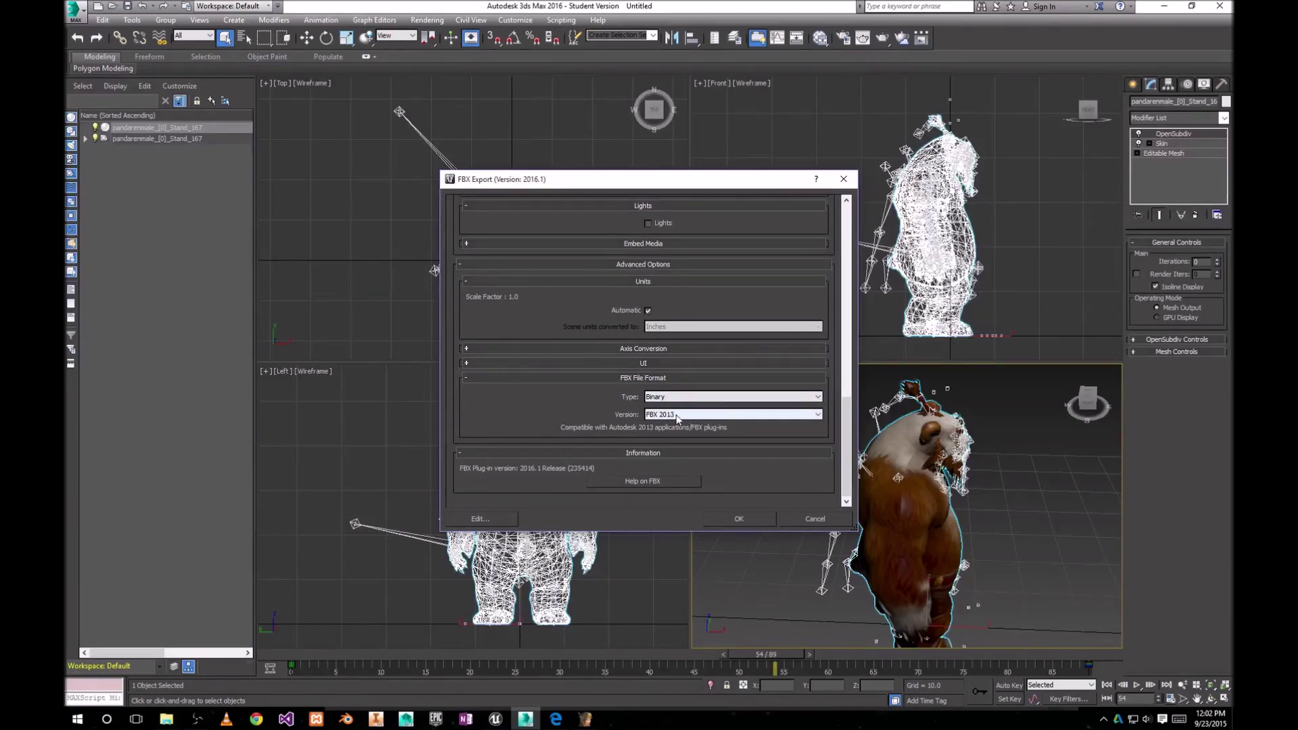
pyautogui.click(738, 520)
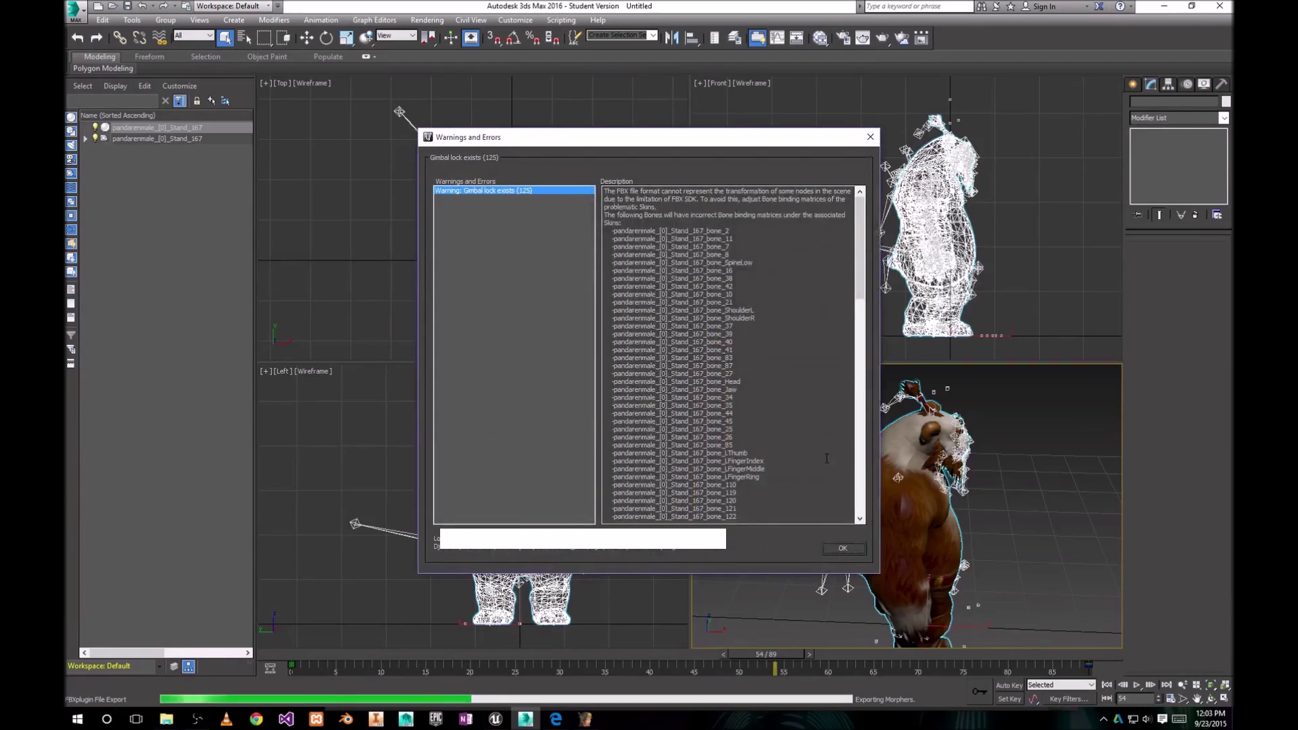
pyautogui.click(842, 548)
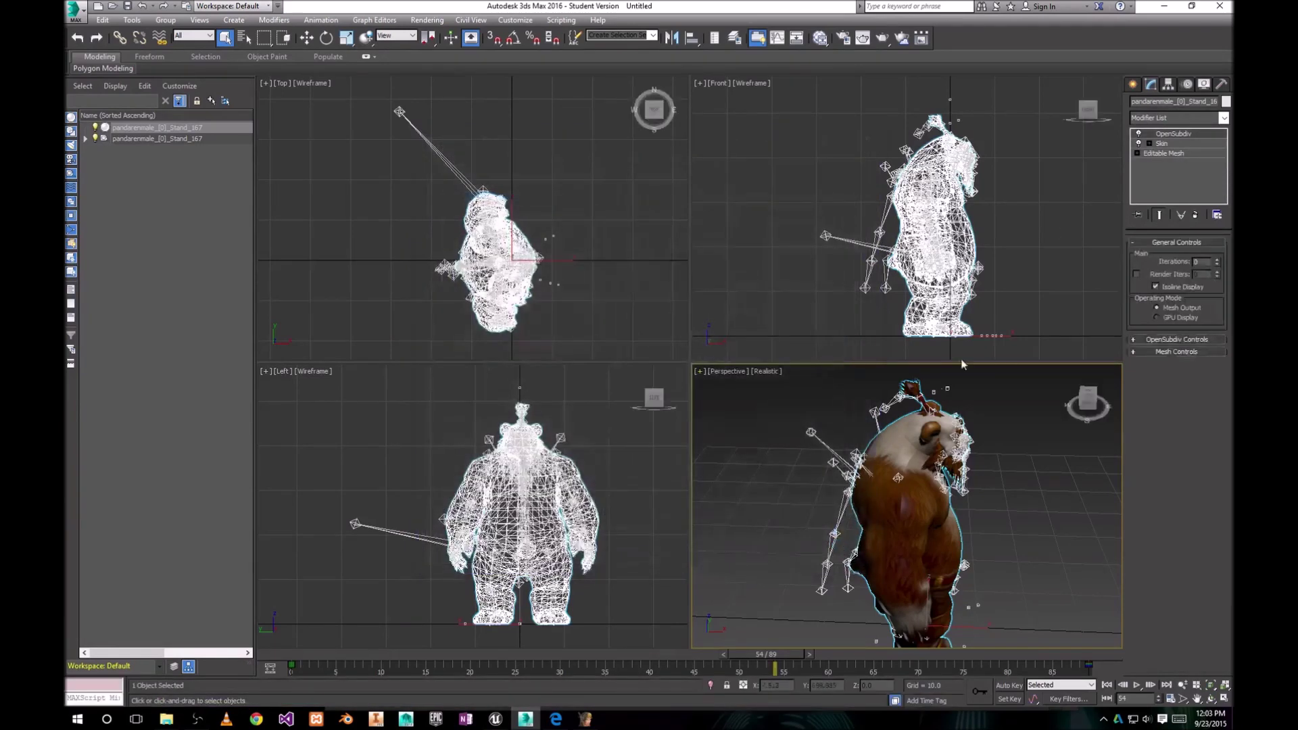
pyautogui.click(1164, 7)
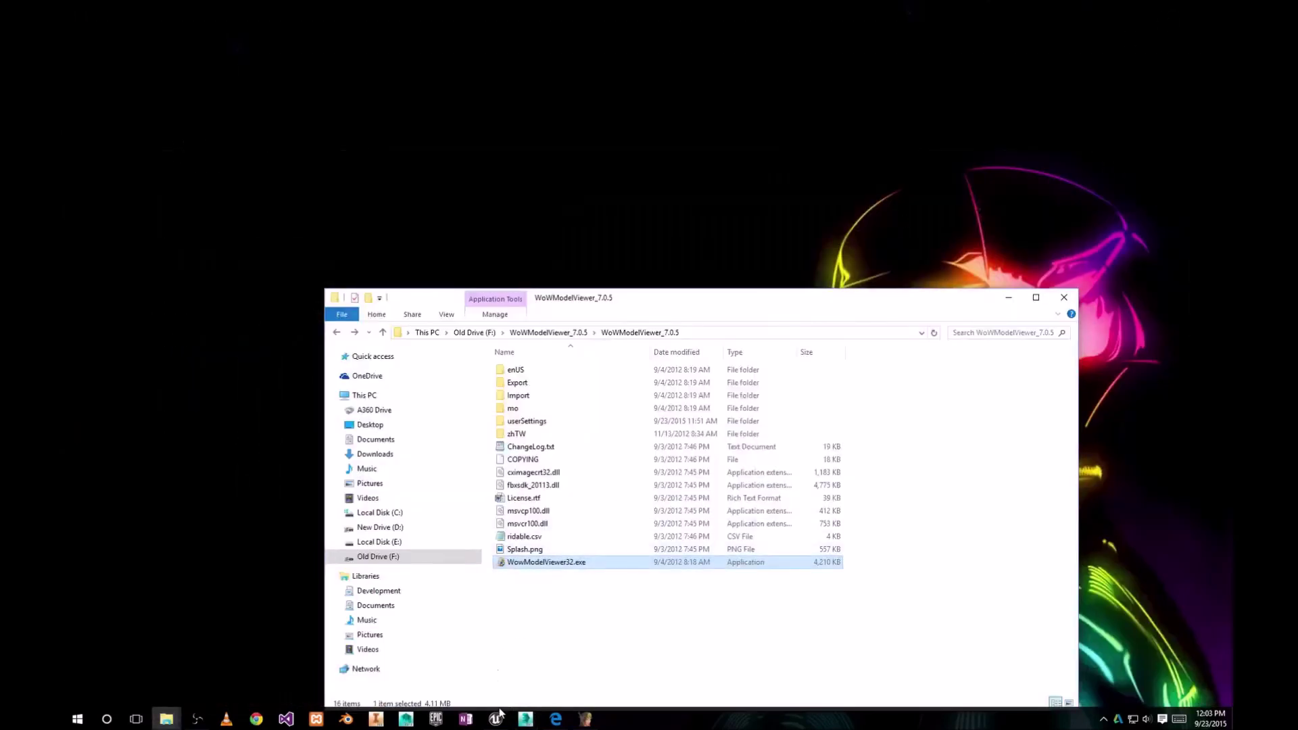
pyautogui.click(495, 719)
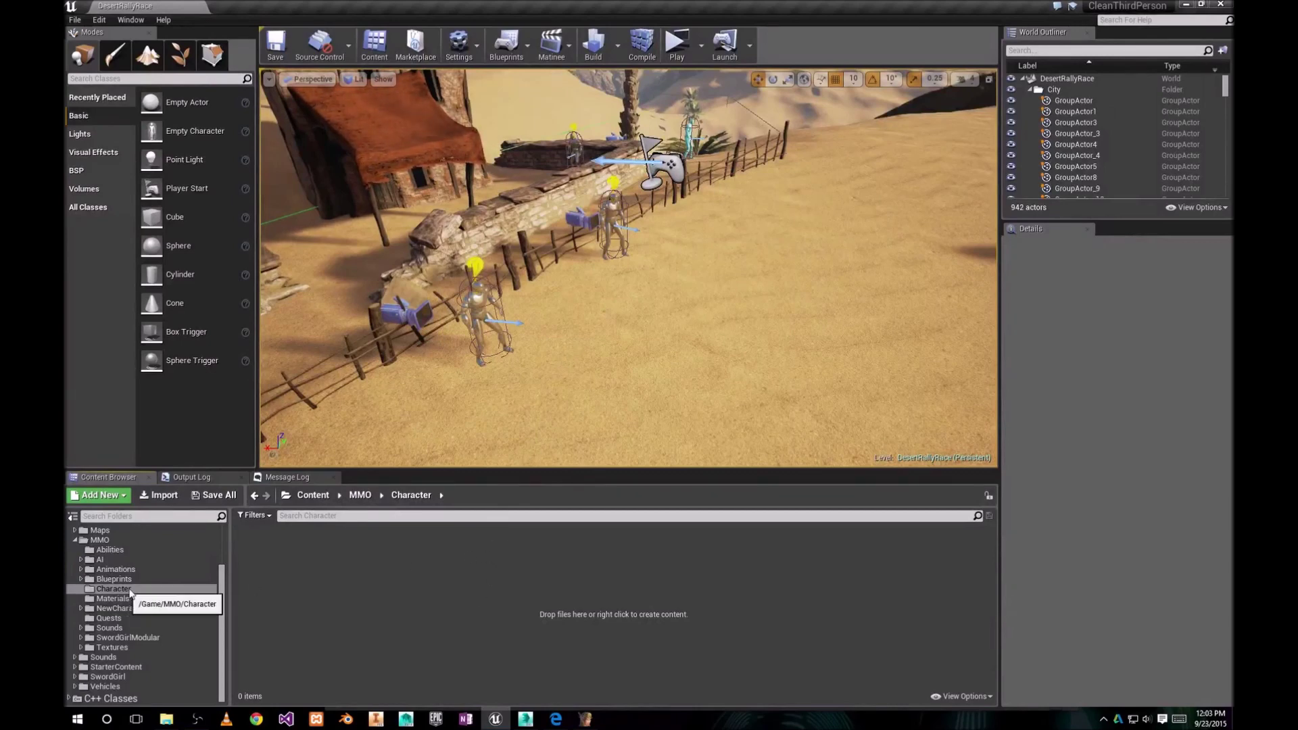
# Import 3dsMax/export/Panda.FBX into /Game/MMO/Character with Import Animations enabled
pyautogui.rightClick(481, 568)
pyautogui.click(541, 292)
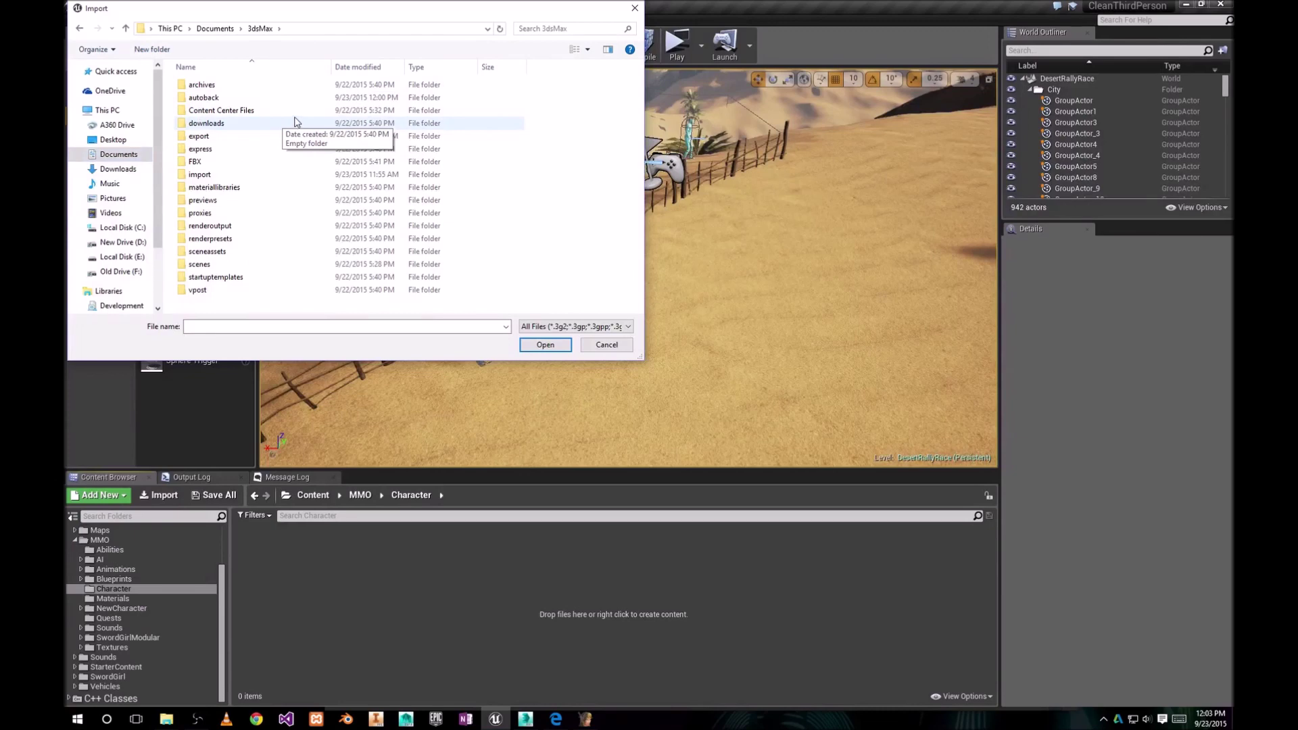
pyautogui.doubleClick(200, 175)
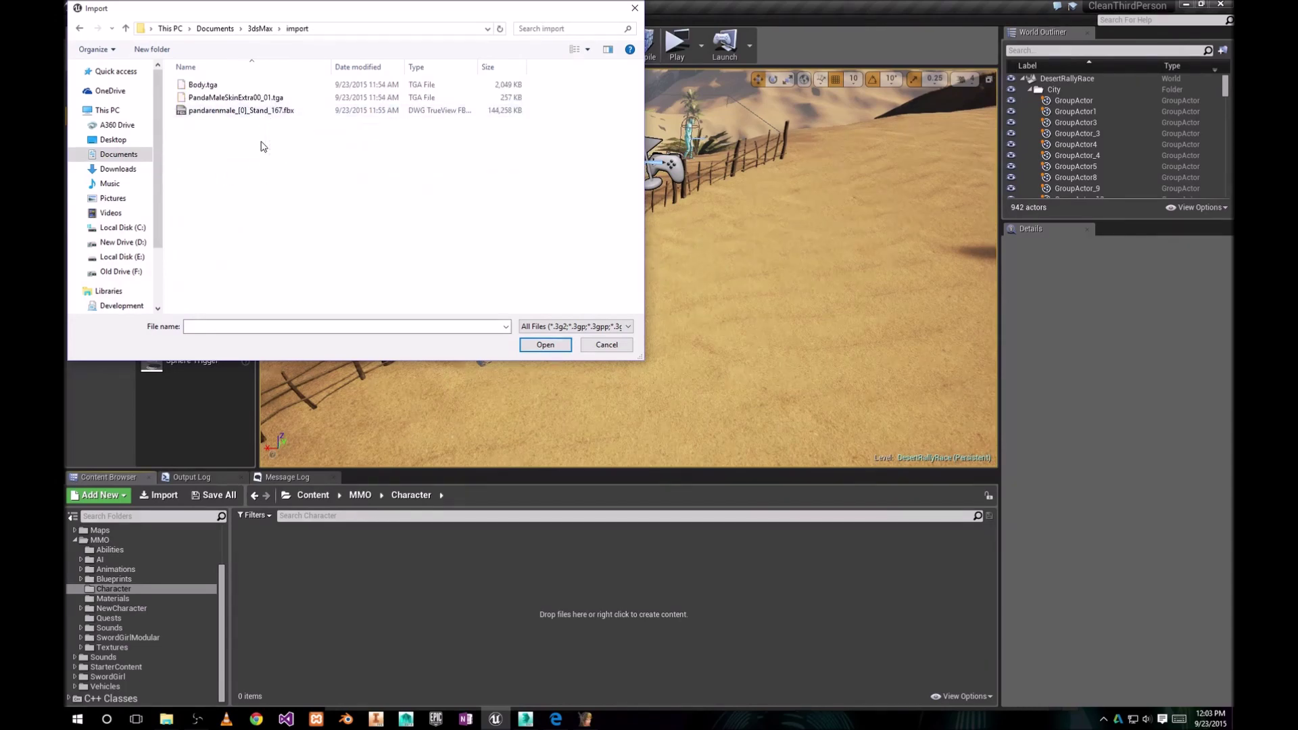
pyautogui.press('BackSpace')
pyautogui.doubleClick(203, 137)
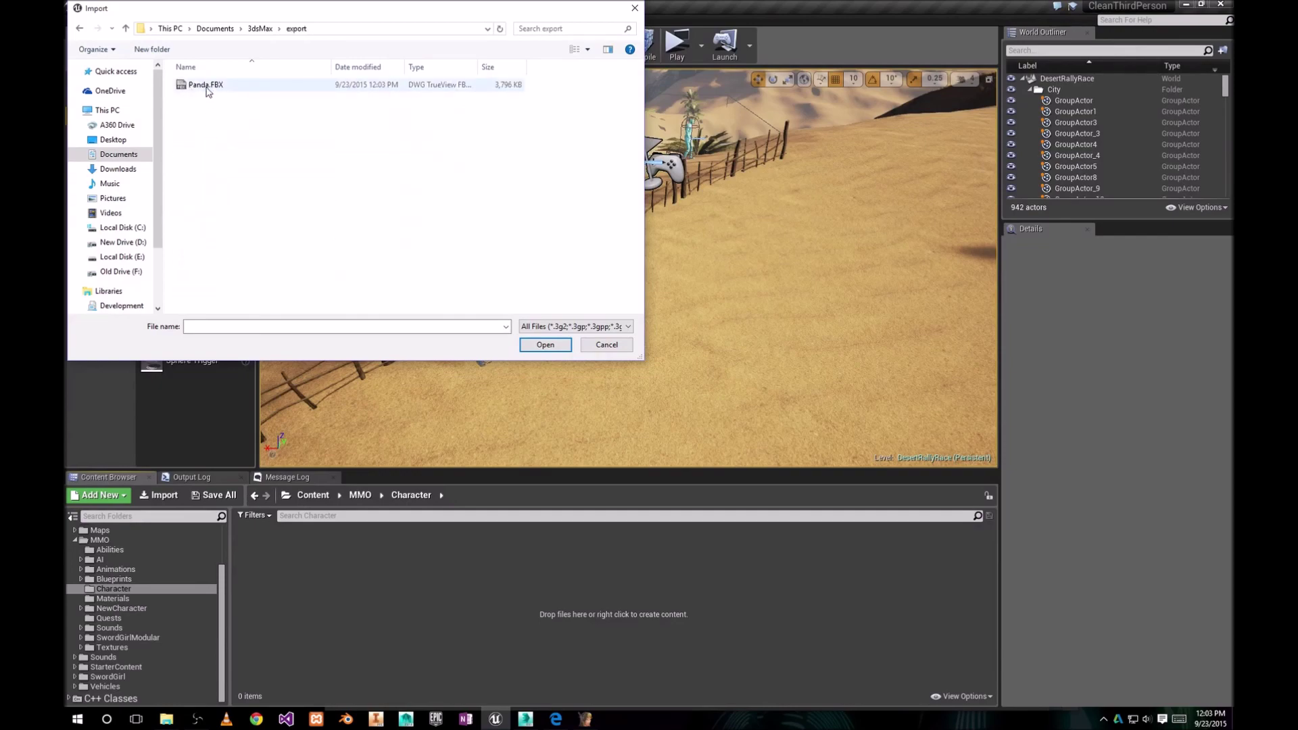
pyautogui.doubleClick(206, 85)
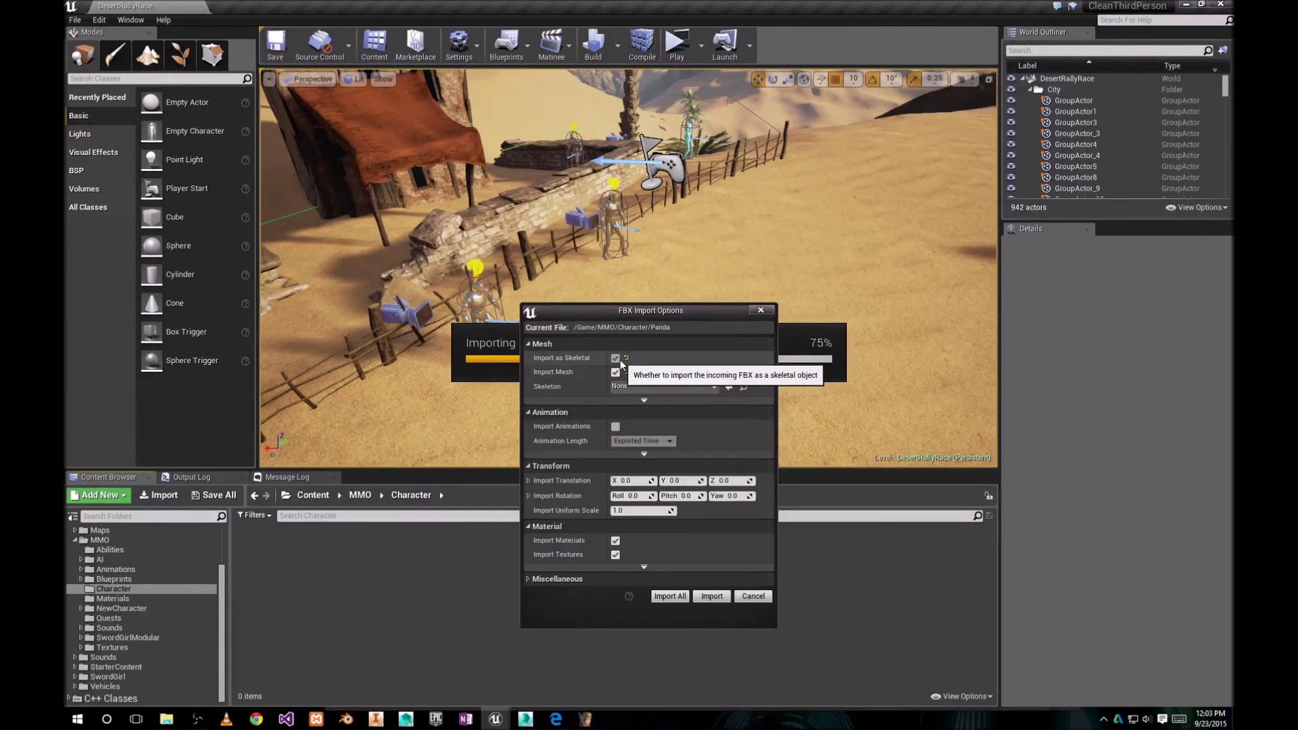
pyautogui.click(616, 426)
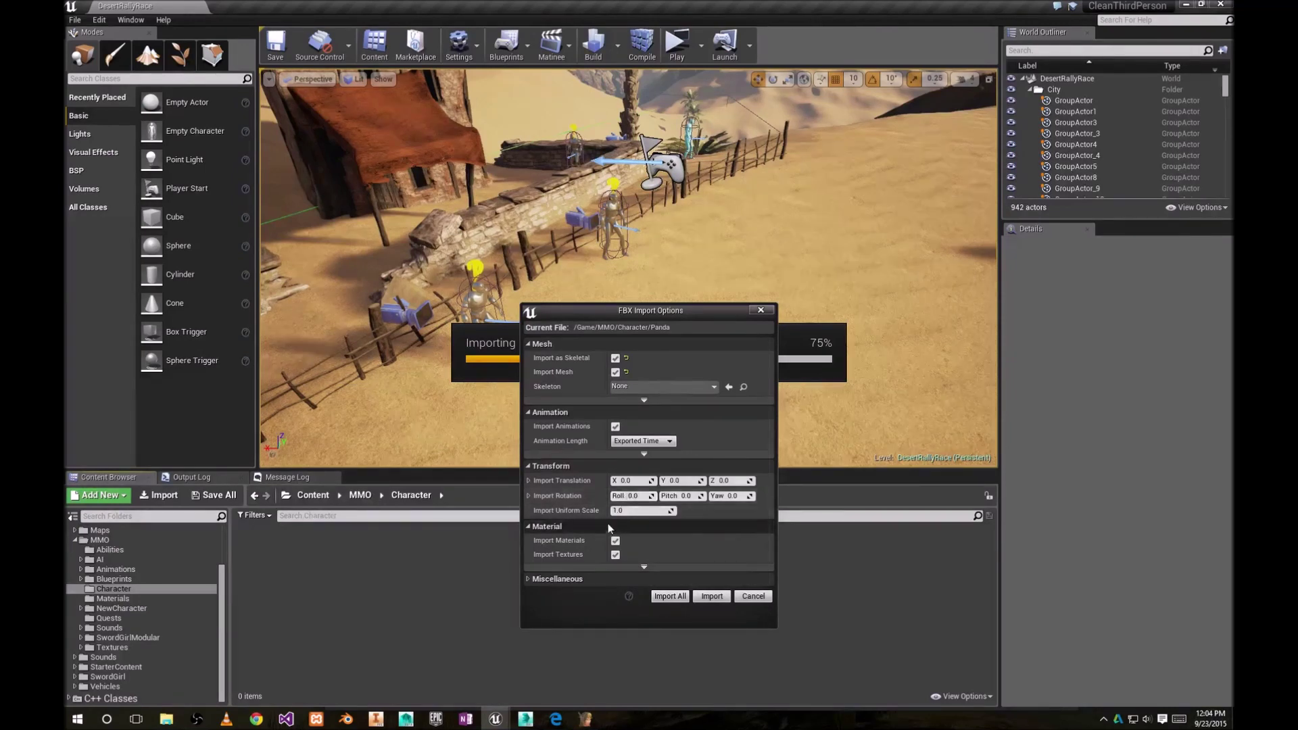
pyautogui.click(663, 599)
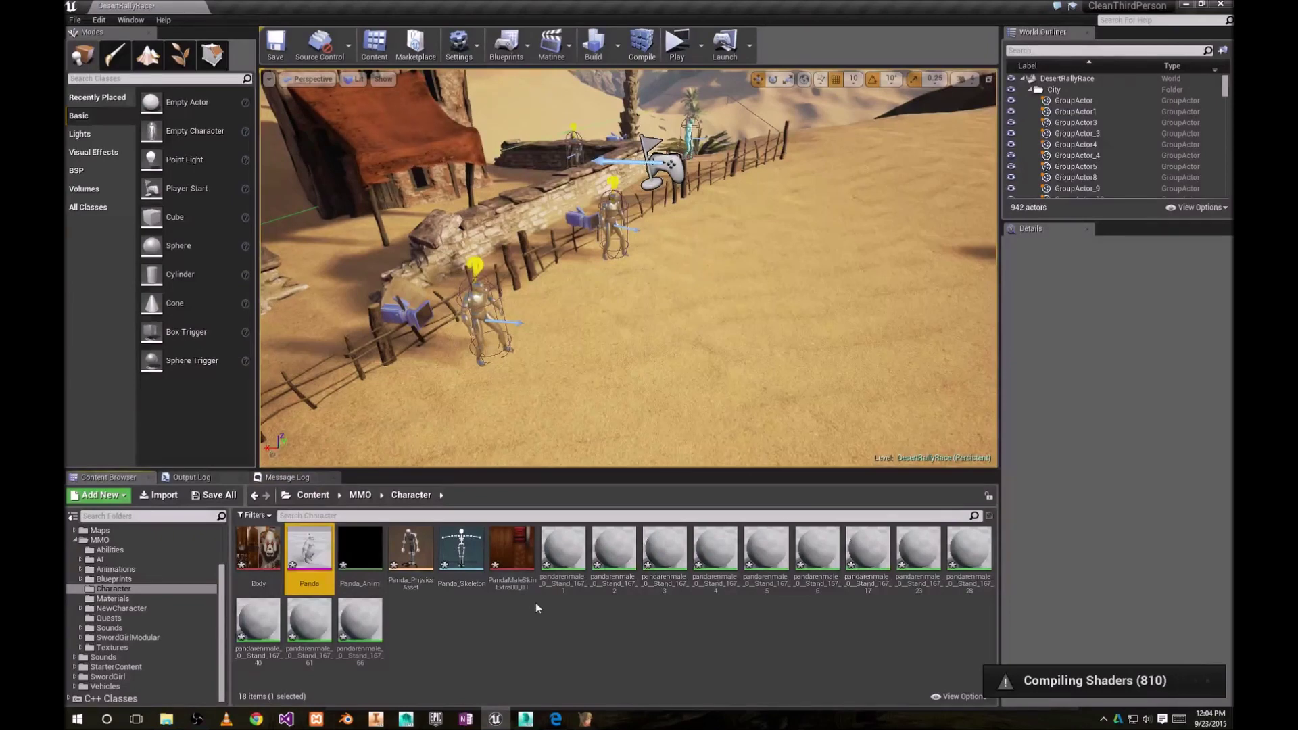
# Open the Panda skeletal mesh and dock its editor beside the DesertRallyRace level tab
pyautogui.moveTo(318, 559)
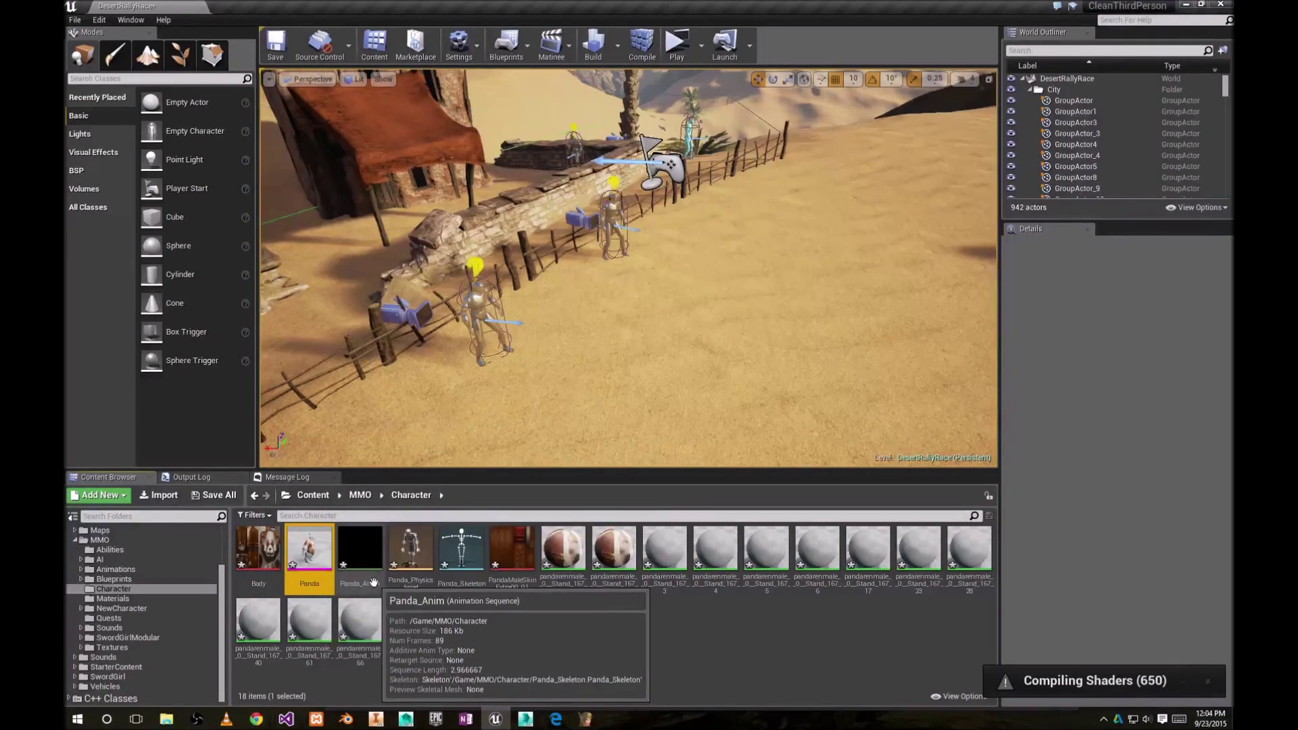
pyautogui.doubleClick(309, 560)
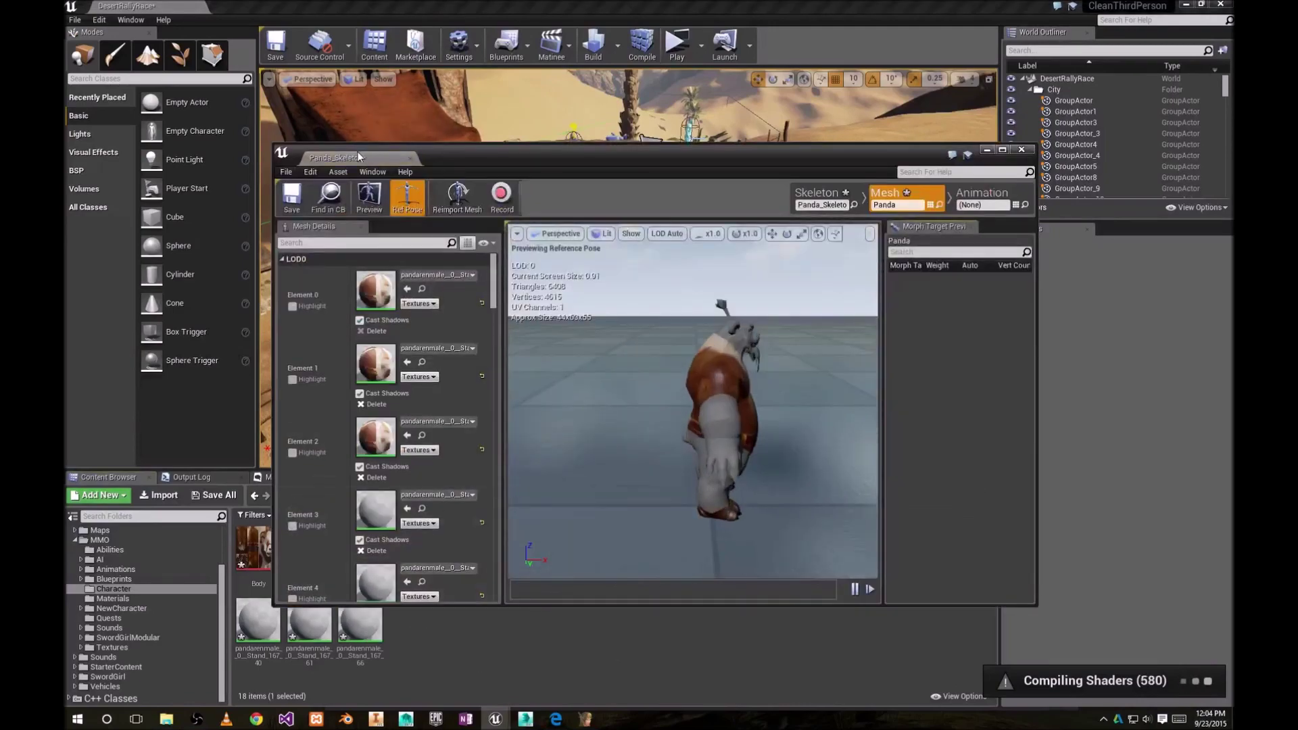
pyautogui.moveTo(358, 156); pyautogui.dragTo(273, 16)
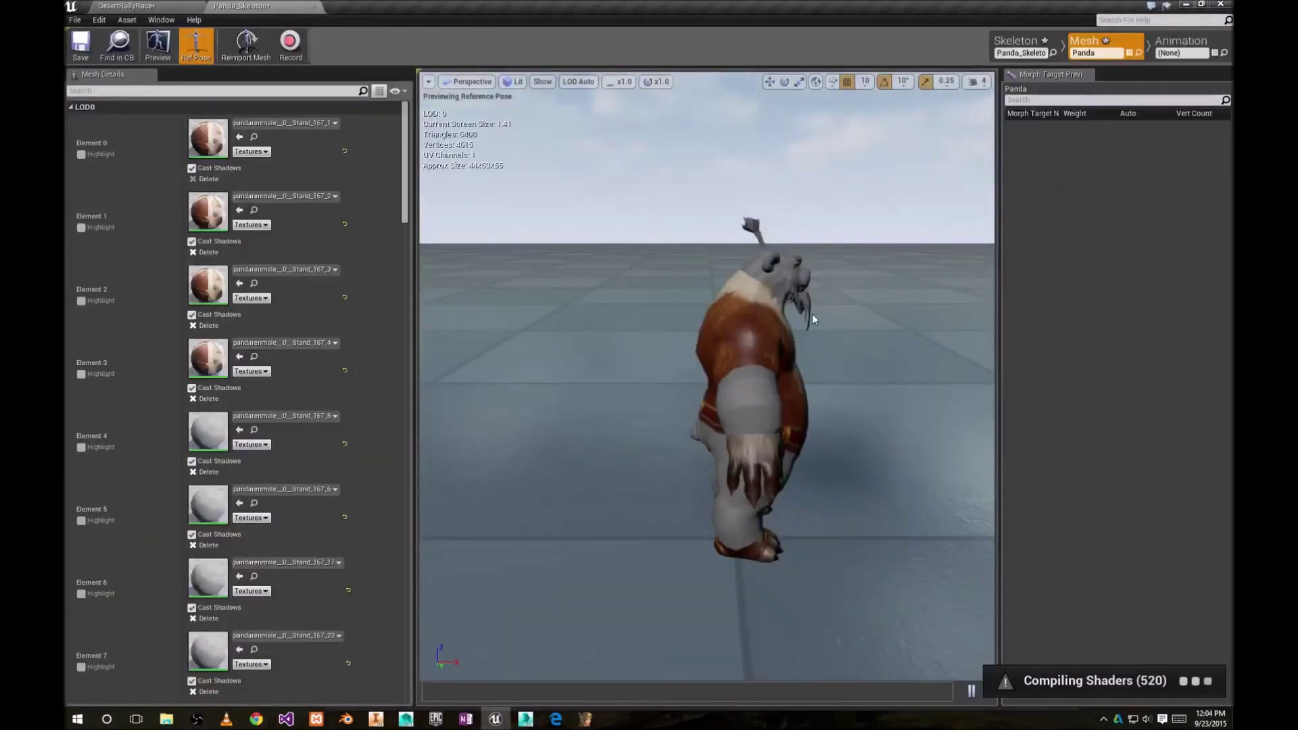
# Orbit around the textured Panda mesh, then switch Persona to Animation mode
pyautogui.moveTo(834, 395); pyautogui.dragTo(722, 289)
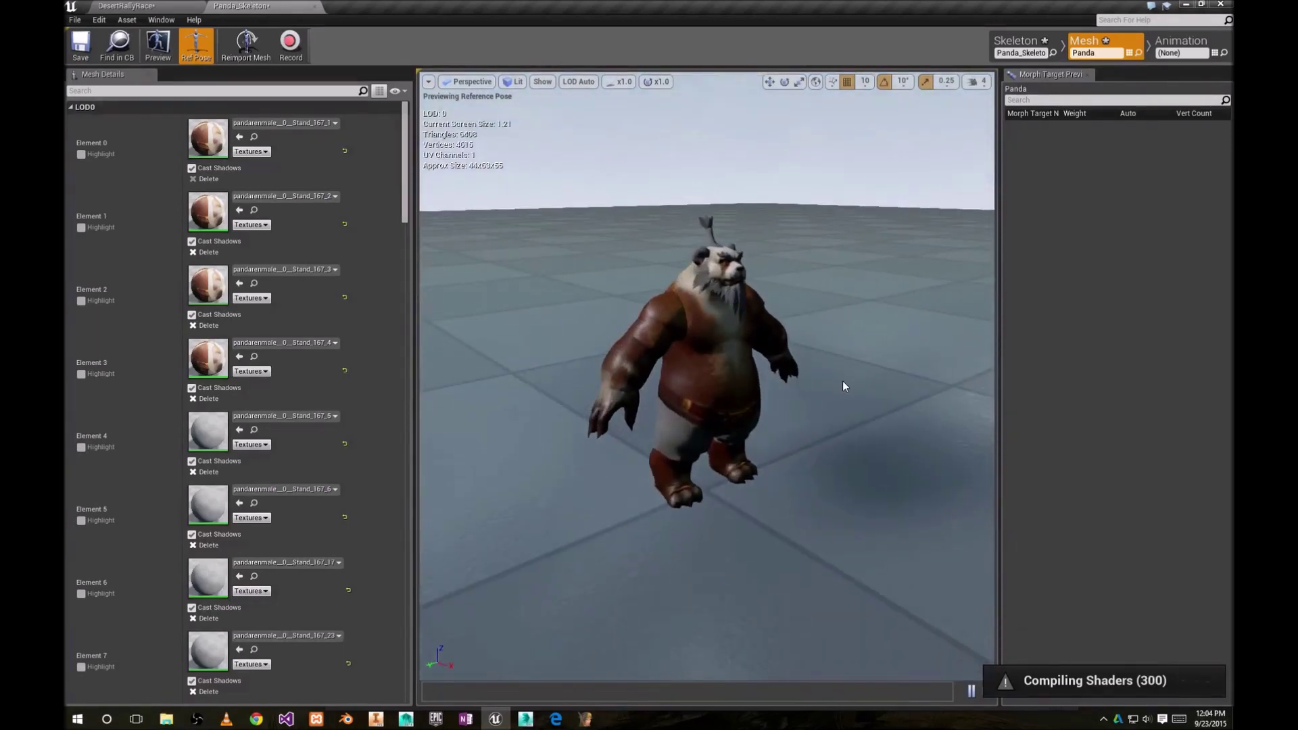
pyautogui.moveTo(843, 382); pyautogui.dragTo(810, 386)
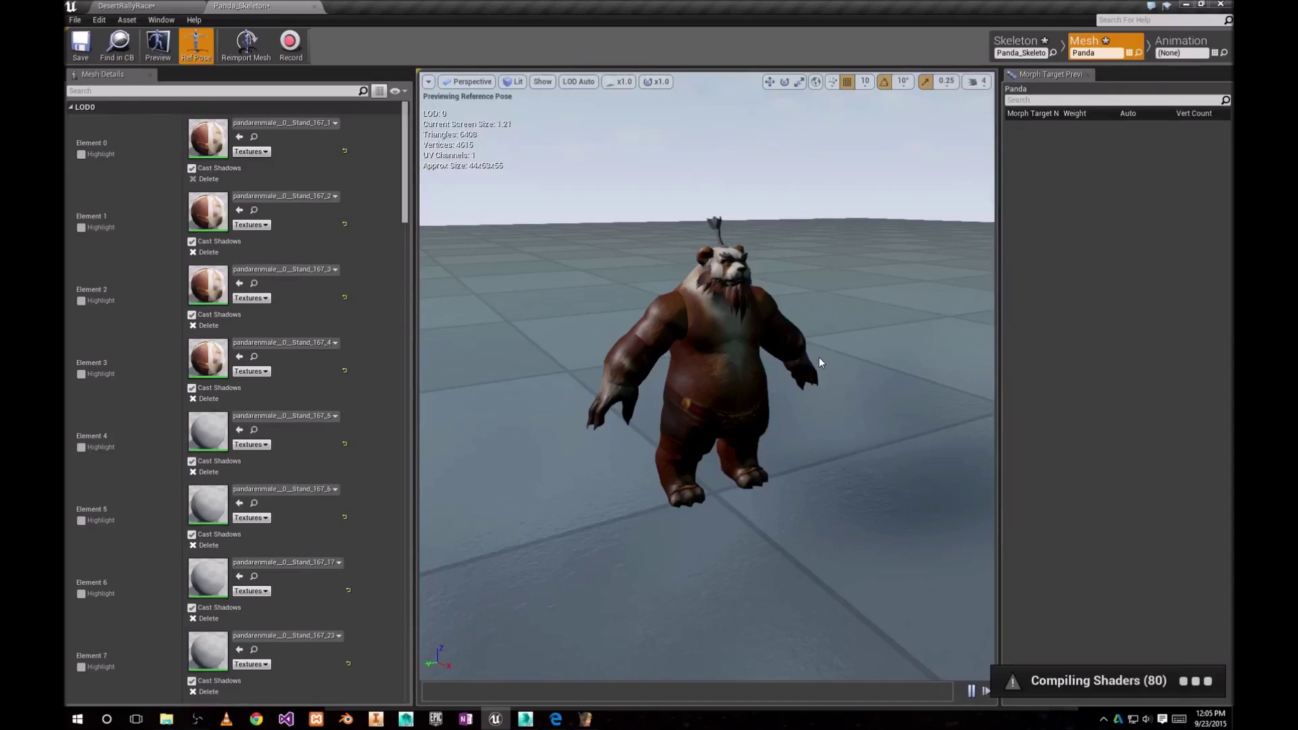
pyautogui.moveTo(818, 357)
pyautogui.mouseDown()
pyautogui.moveTo(757, 360)
pyautogui.moveTo(828, 359)
pyautogui.mouseUp()
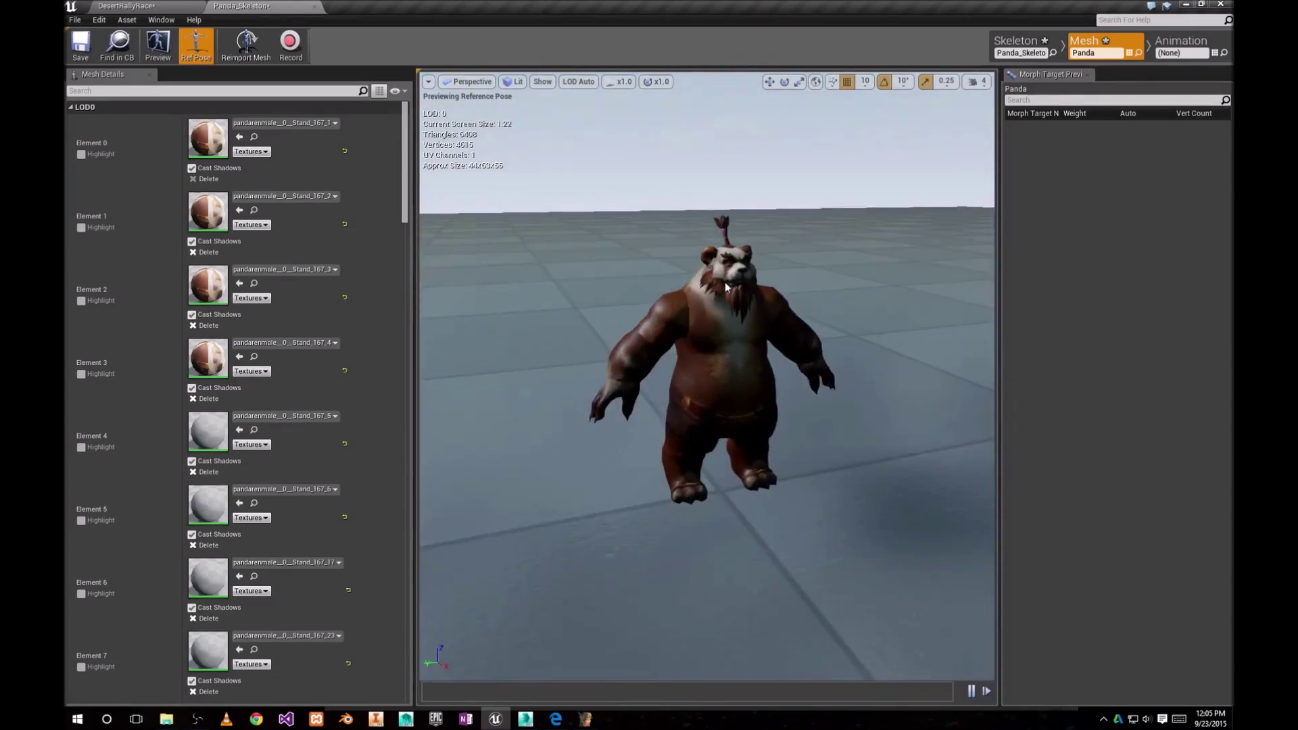
pyautogui.moveTo(837, 355)
pyautogui.mouseDown()
pyautogui.moveTo(837, 334)
pyautogui.moveTo(837, 354)
pyautogui.mouseUp()
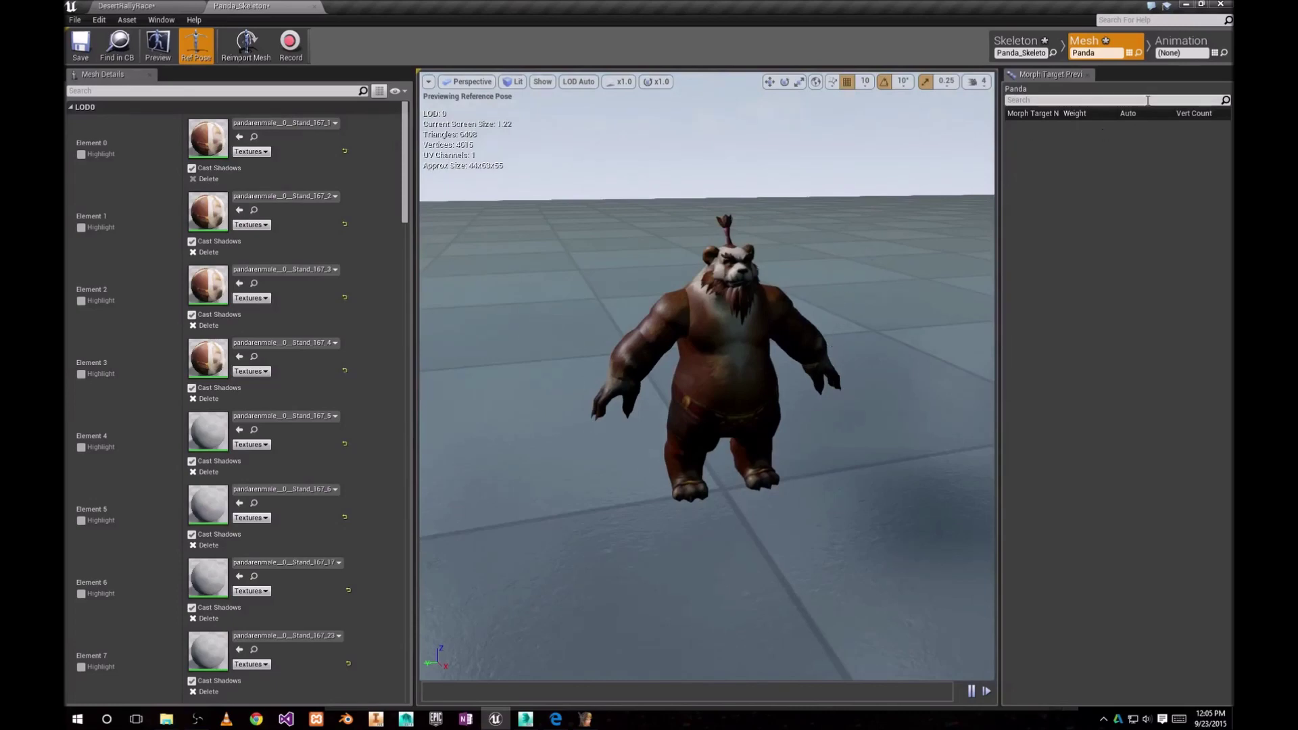
pyautogui.click(1181, 42)
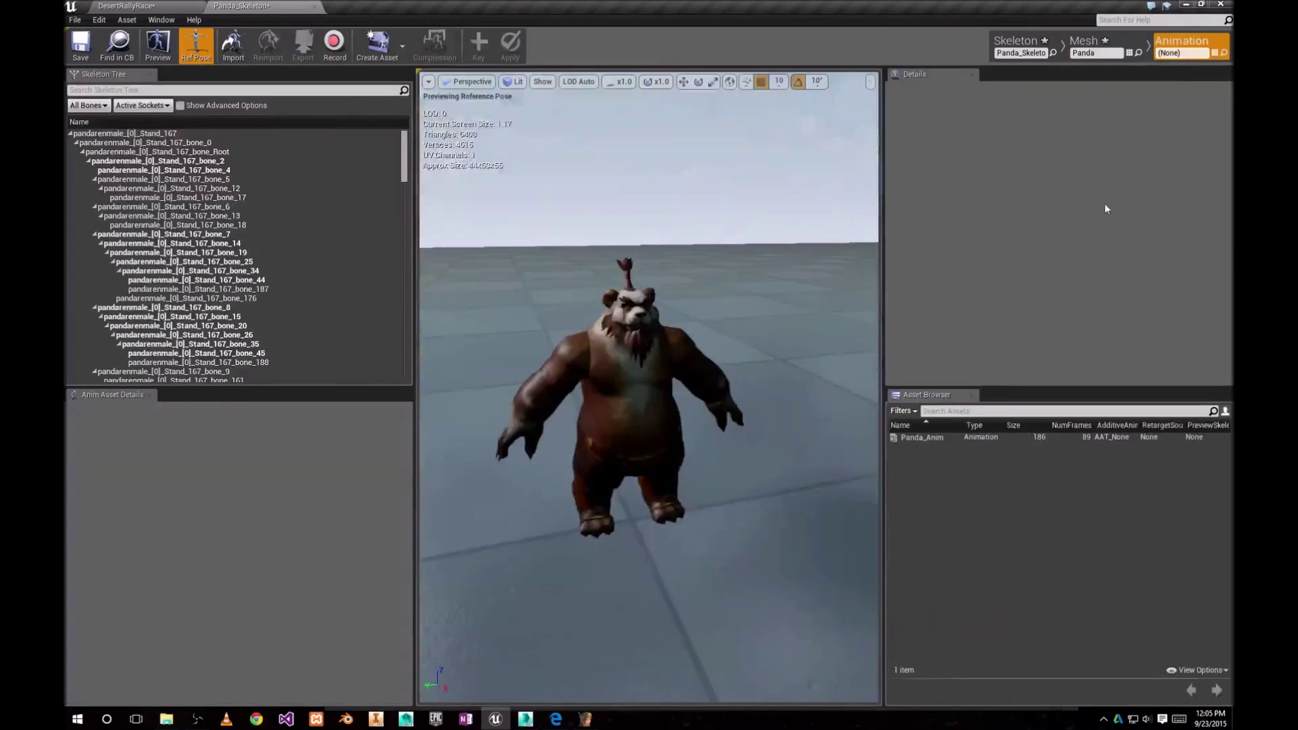
# Play Panda_Anim from the Asset Browser, then close the Panda_Skeleton tab
pyautogui.doubleClick(922, 437)
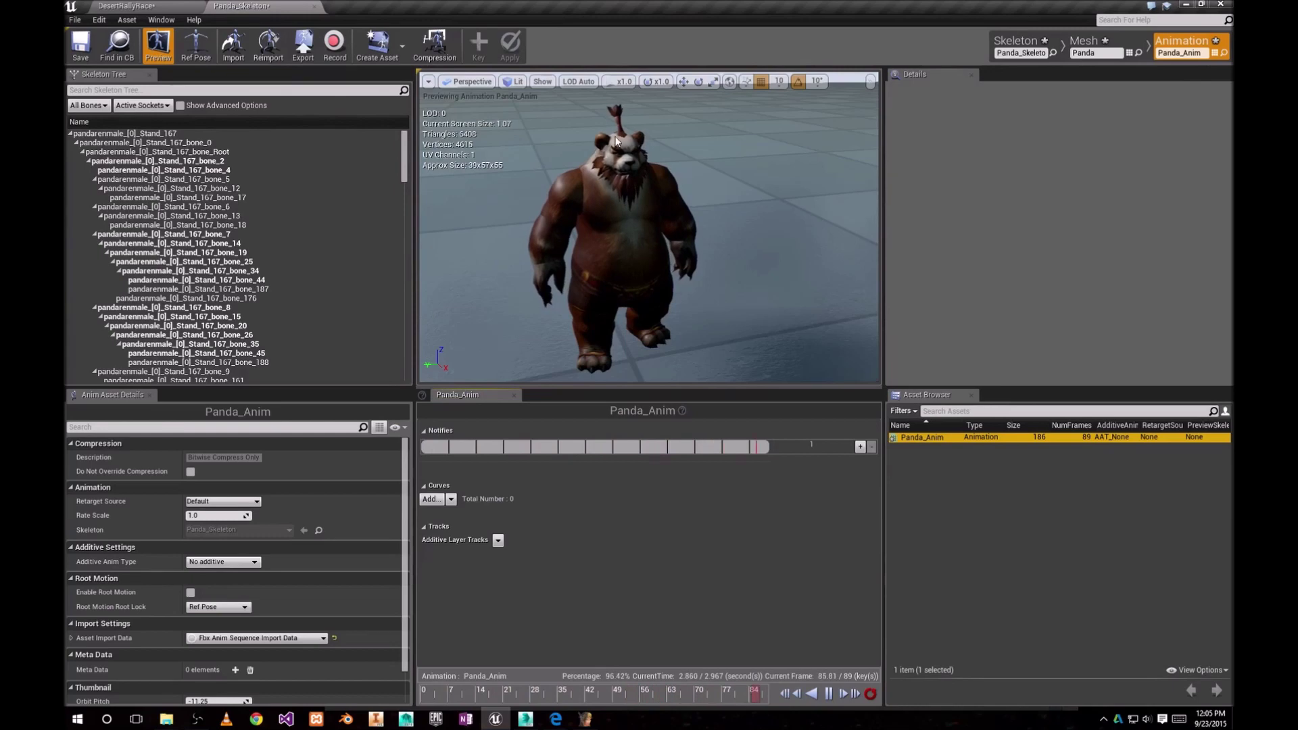
pyautogui.click(314, 7)
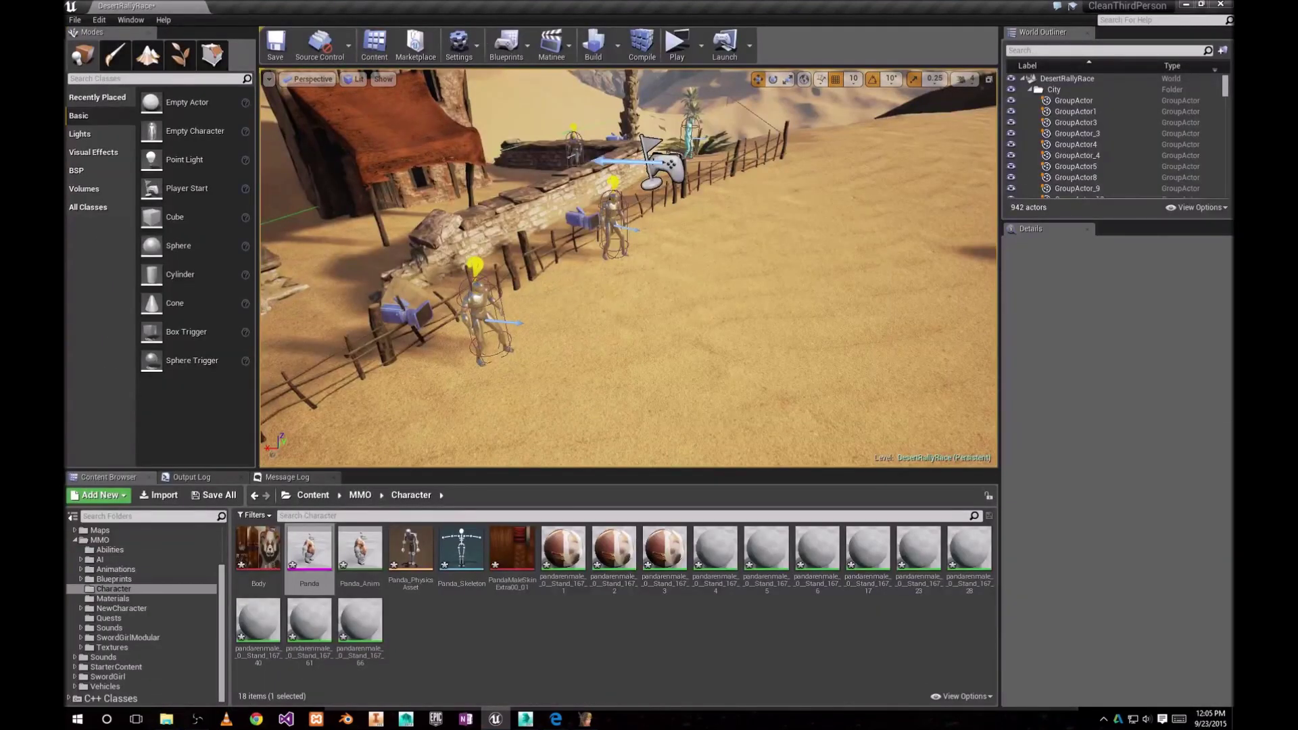
# Select the Veteran actor and set its Skeletal Mesh to Panda
pyautogui.click(487, 304)
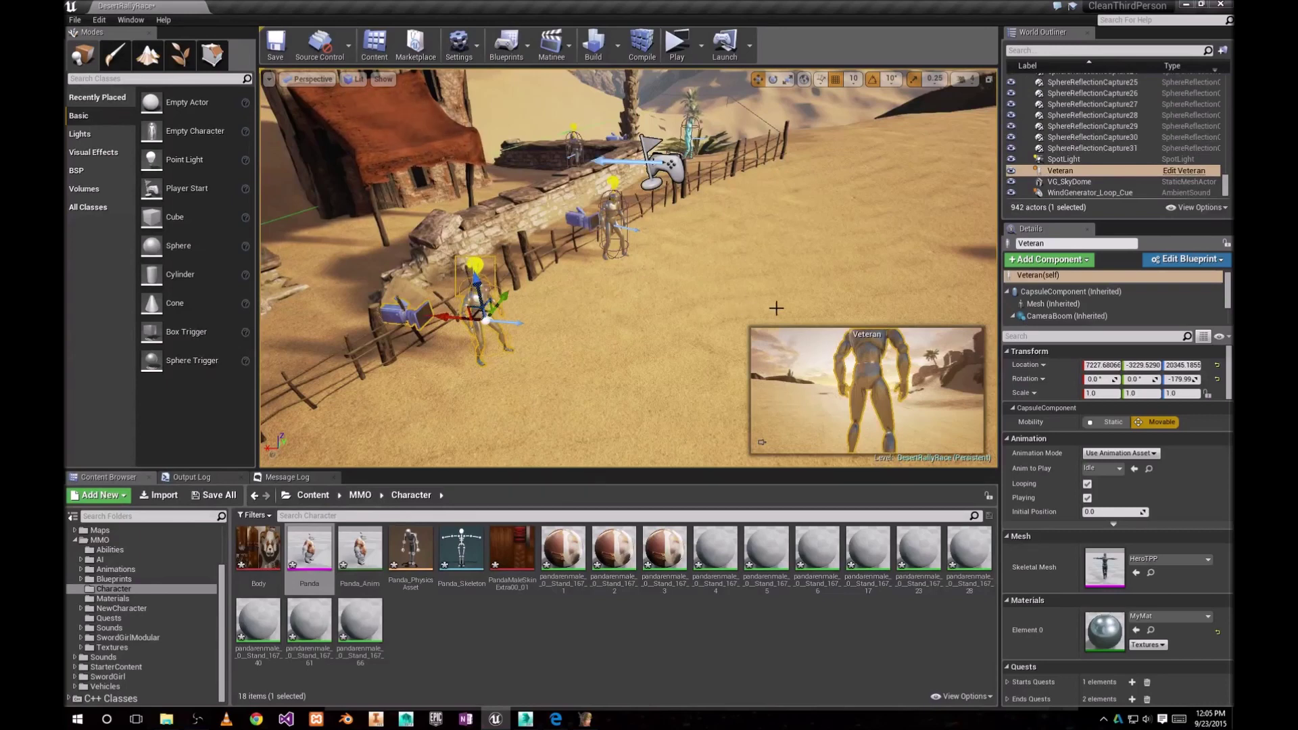
pyautogui.click(1203, 561)
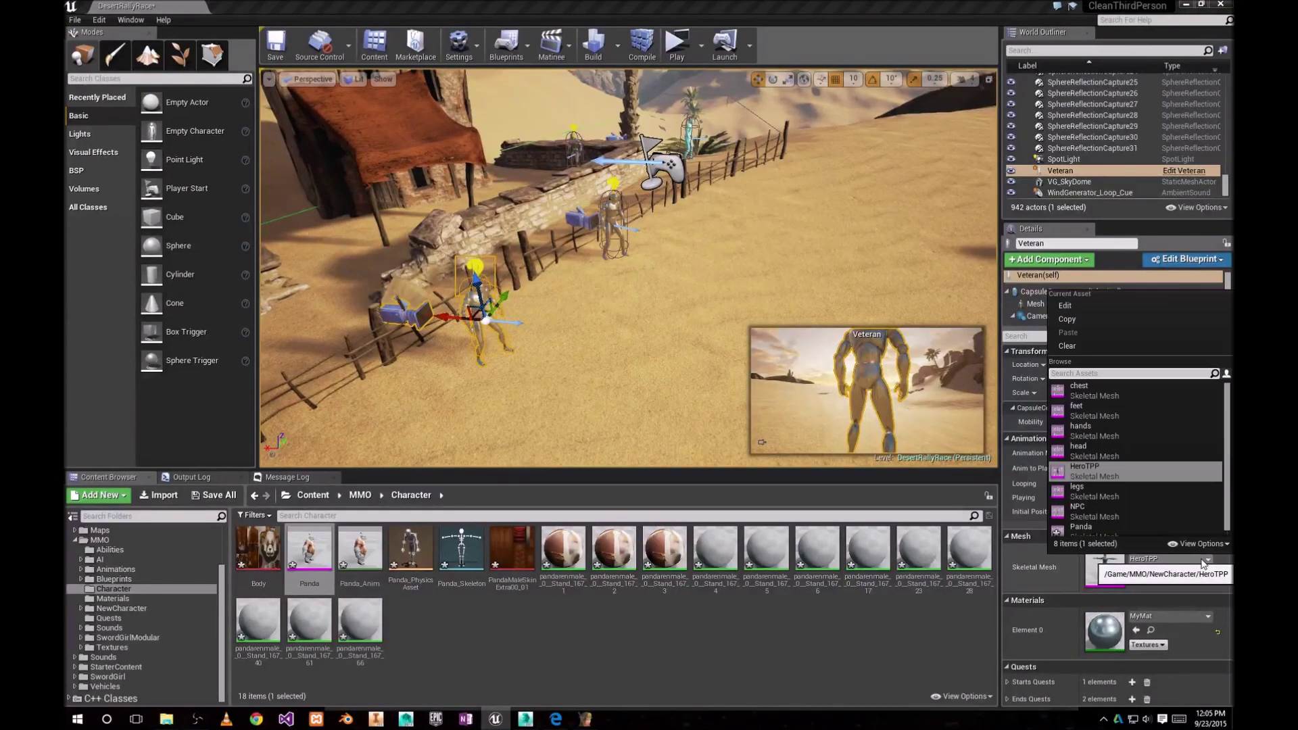
pyautogui.click(1089, 528)
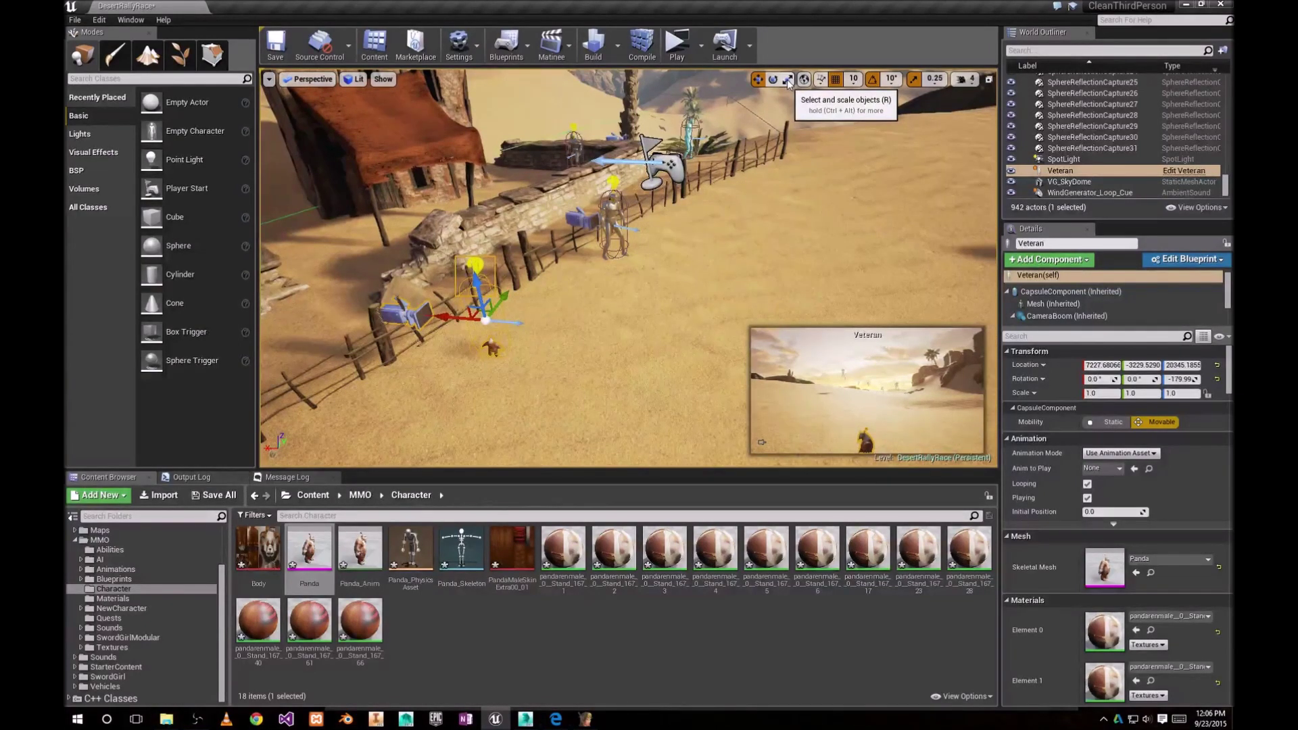
pyautogui.click(788, 82)
# Scale the Panda up to 5.75 and raise it slightly above the ground
pyautogui.moveTo(531, 325); pyautogui.dragTo(488, 318)
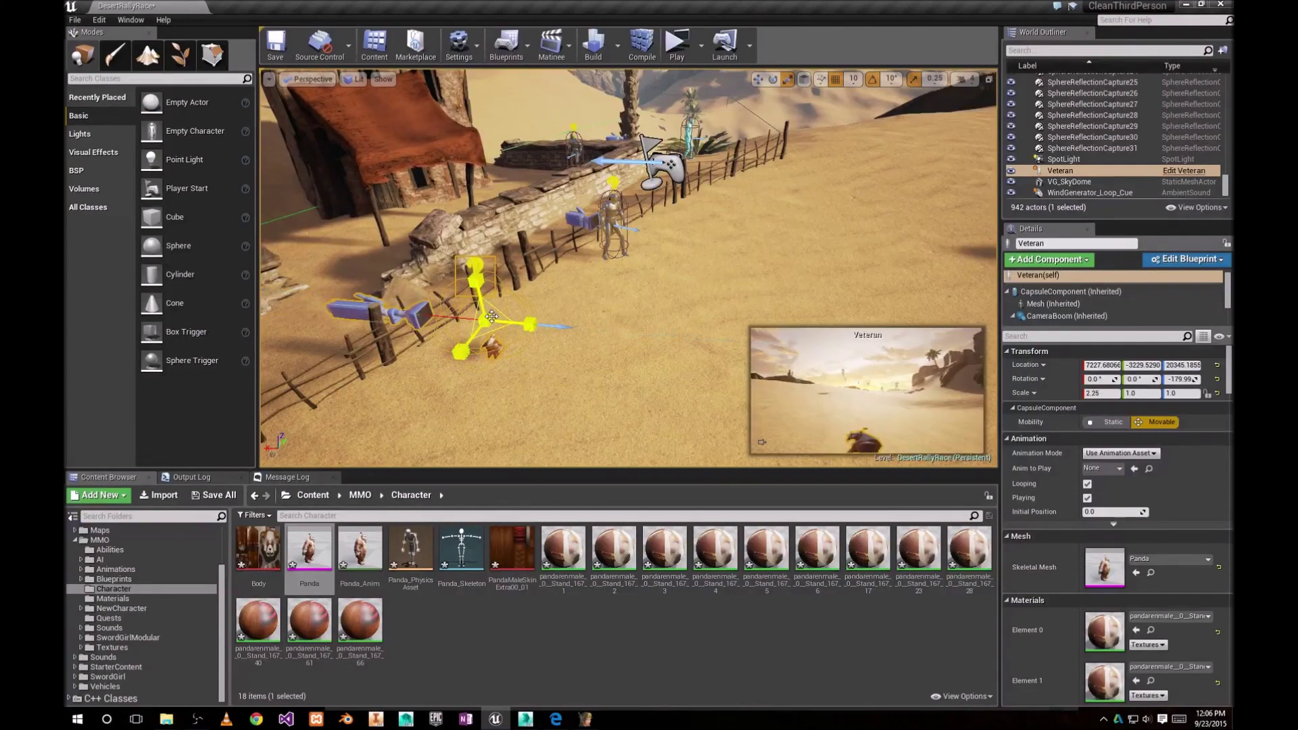
pyautogui.hotkey('ctrl', 'z')
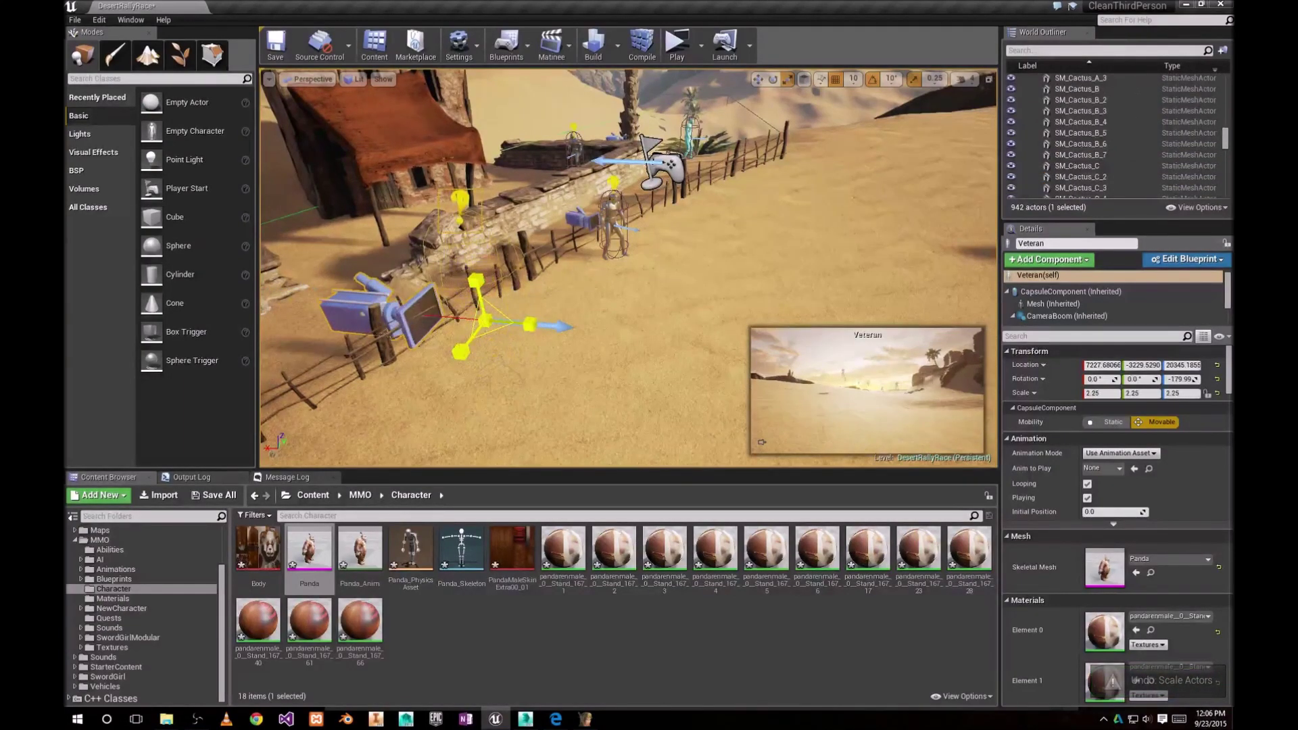
pyautogui.hotkey('ctrl', 'z')
pyautogui.hotkey('ctrl', 'z')
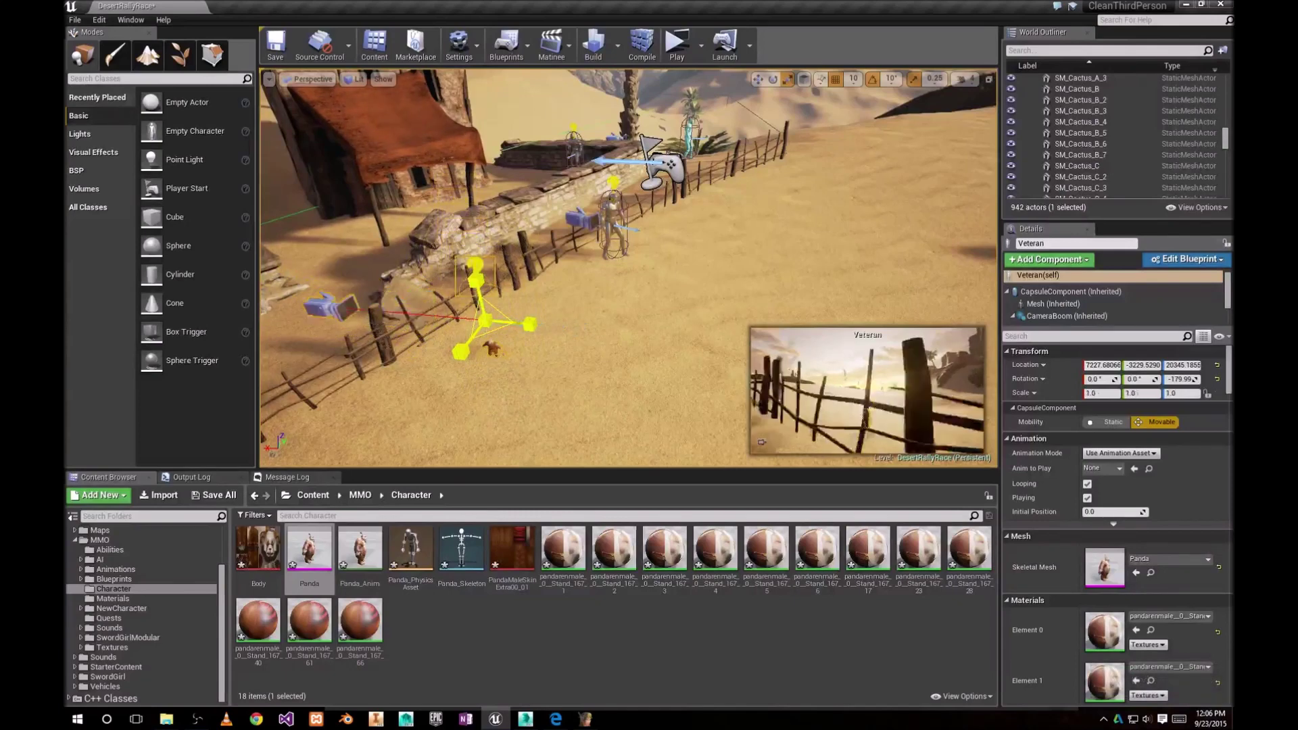
pyautogui.moveTo(484, 318); pyautogui.dragTo(657, 273)
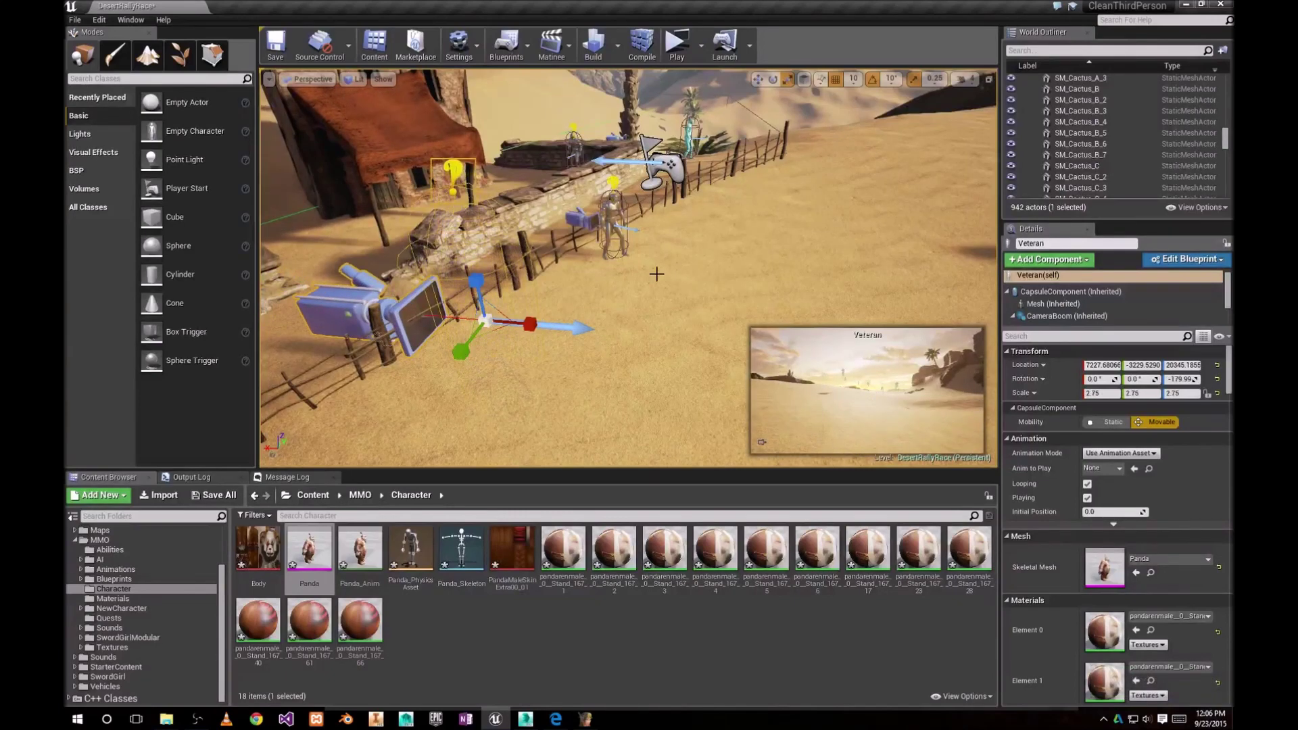
pyautogui.click(757, 79)
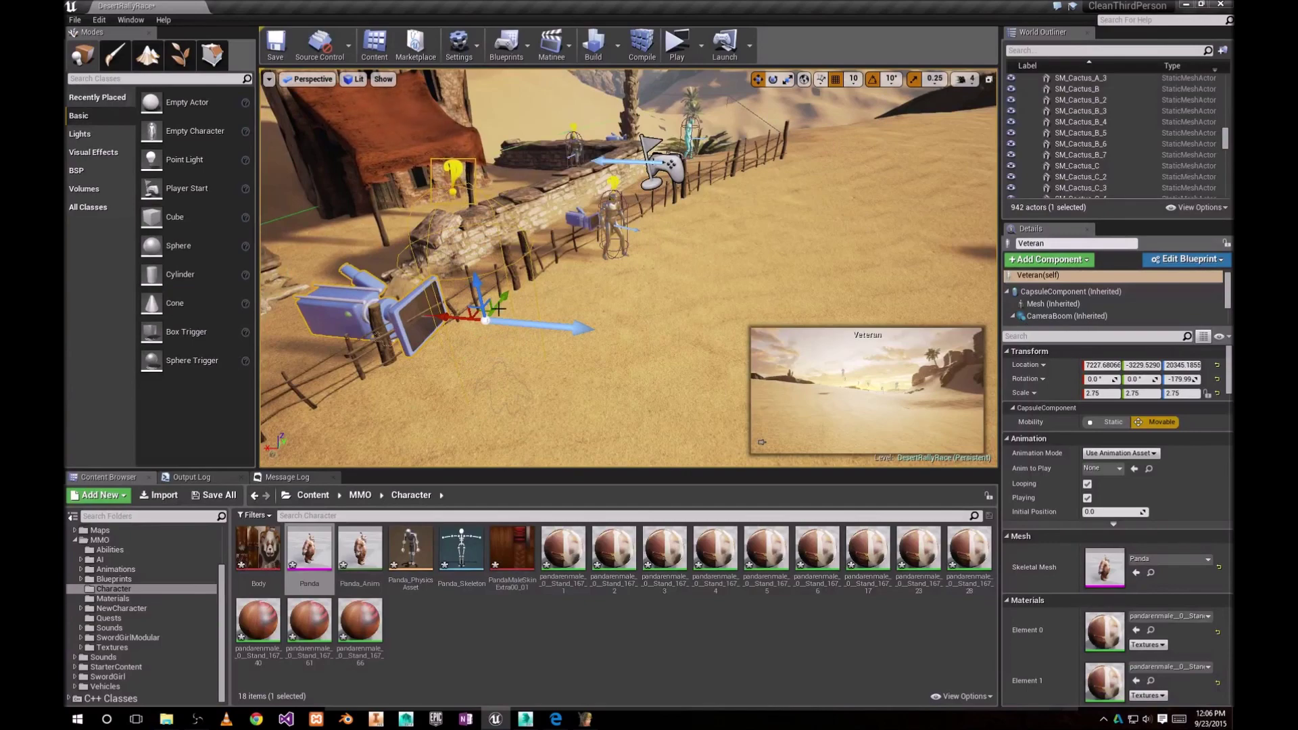
pyautogui.moveTo(485, 309); pyautogui.dragTo(466, 212)
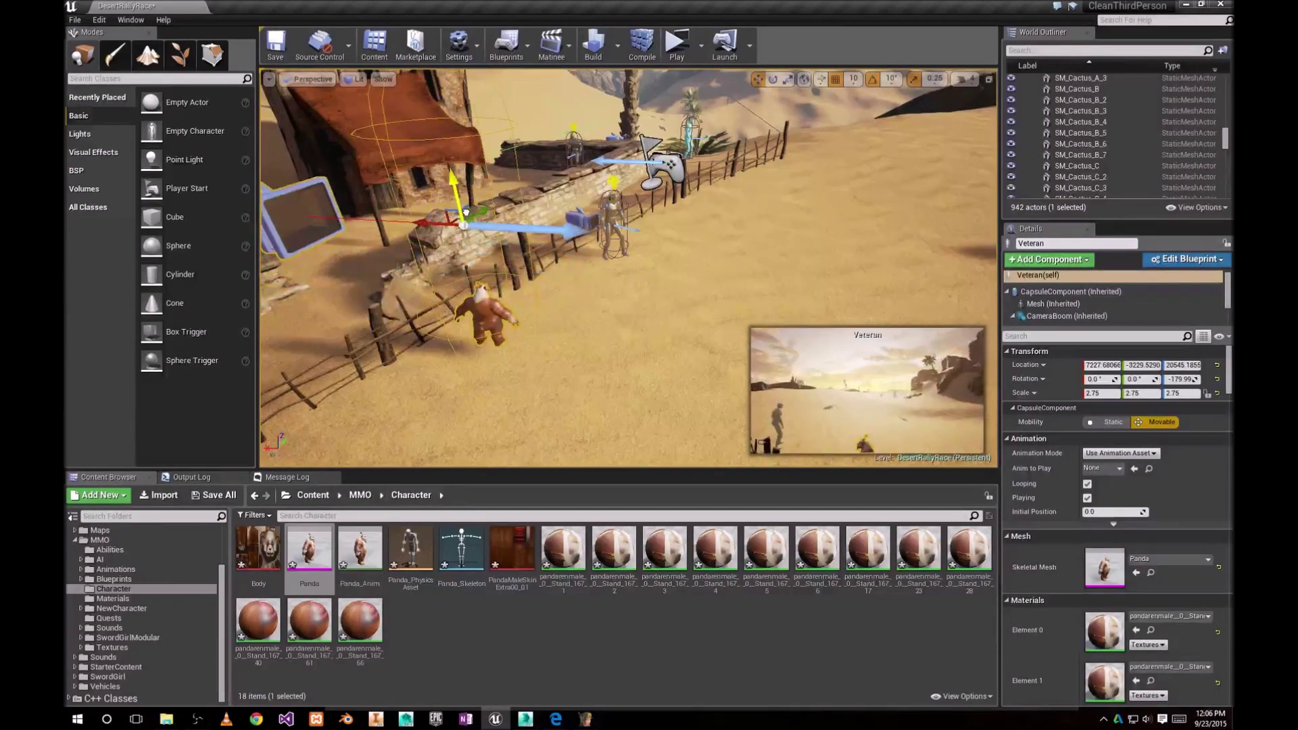
pyautogui.click(788, 80)
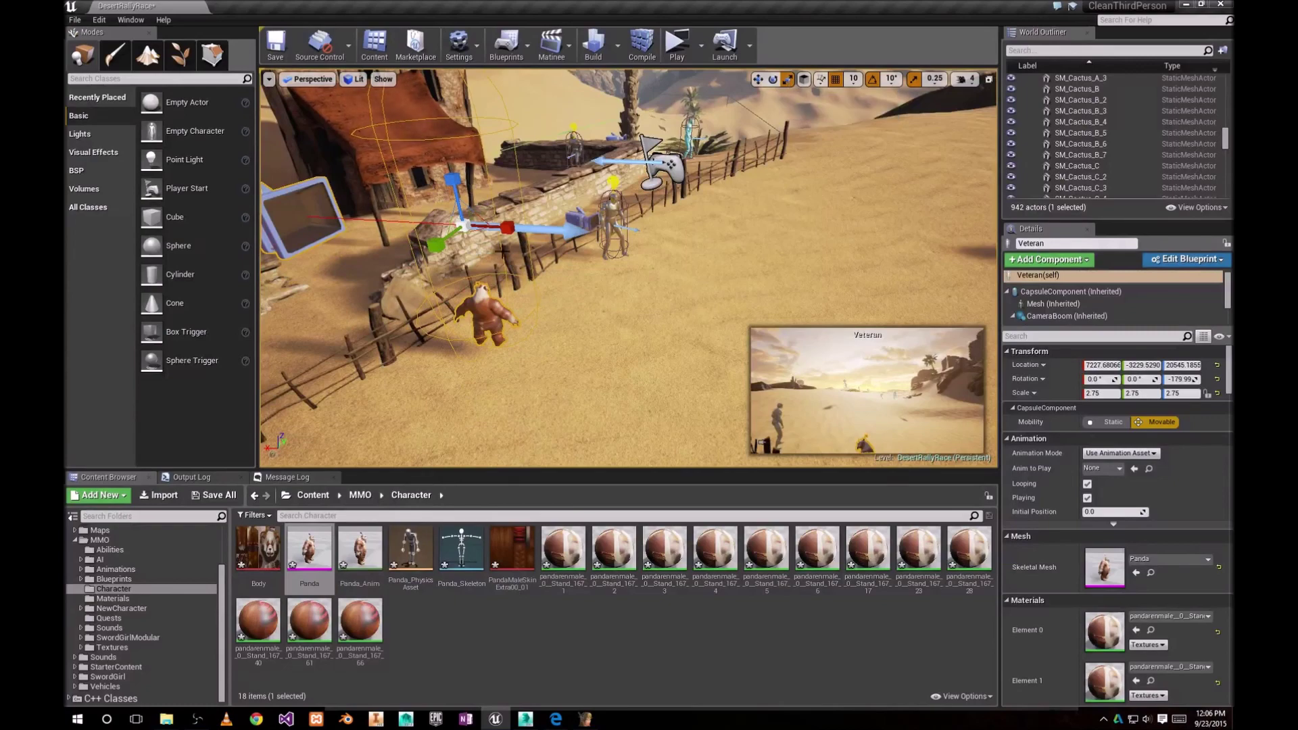
pyautogui.moveTo(482, 245); pyautogui.dragTo(514, 230)
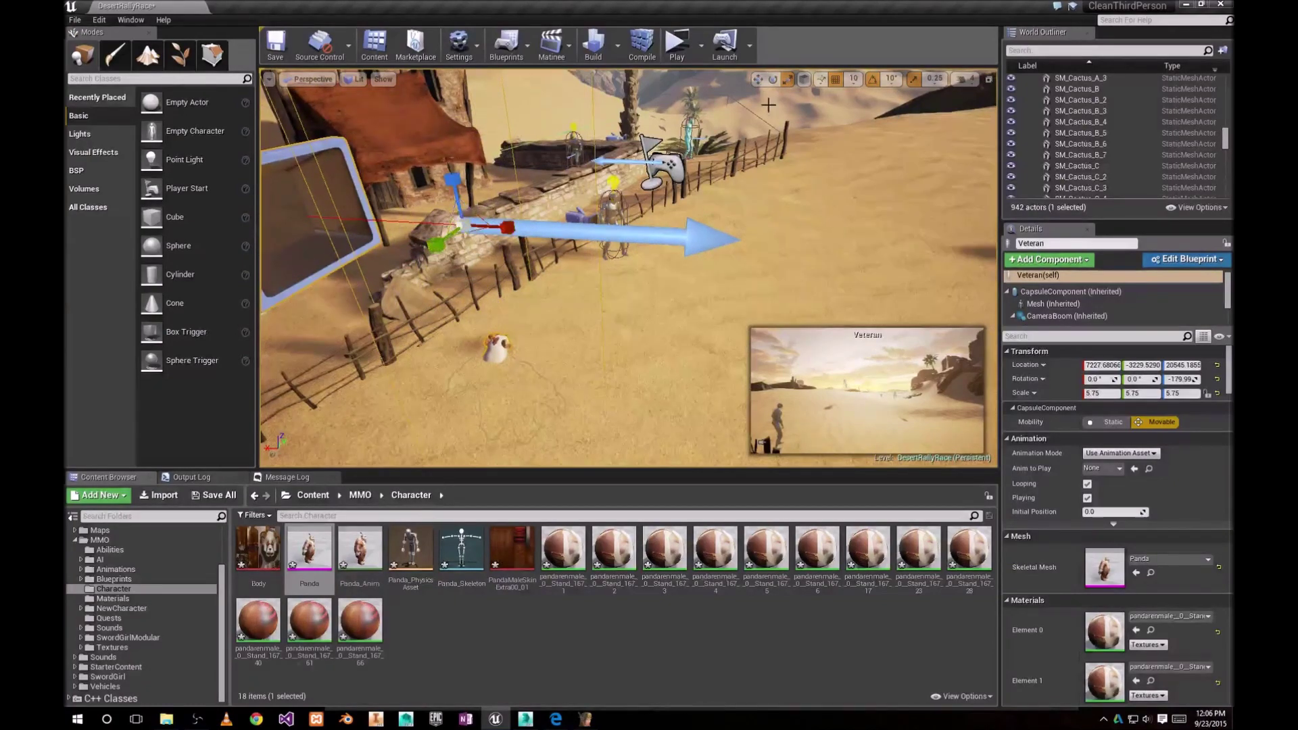
pyautogui.click(758, 80)
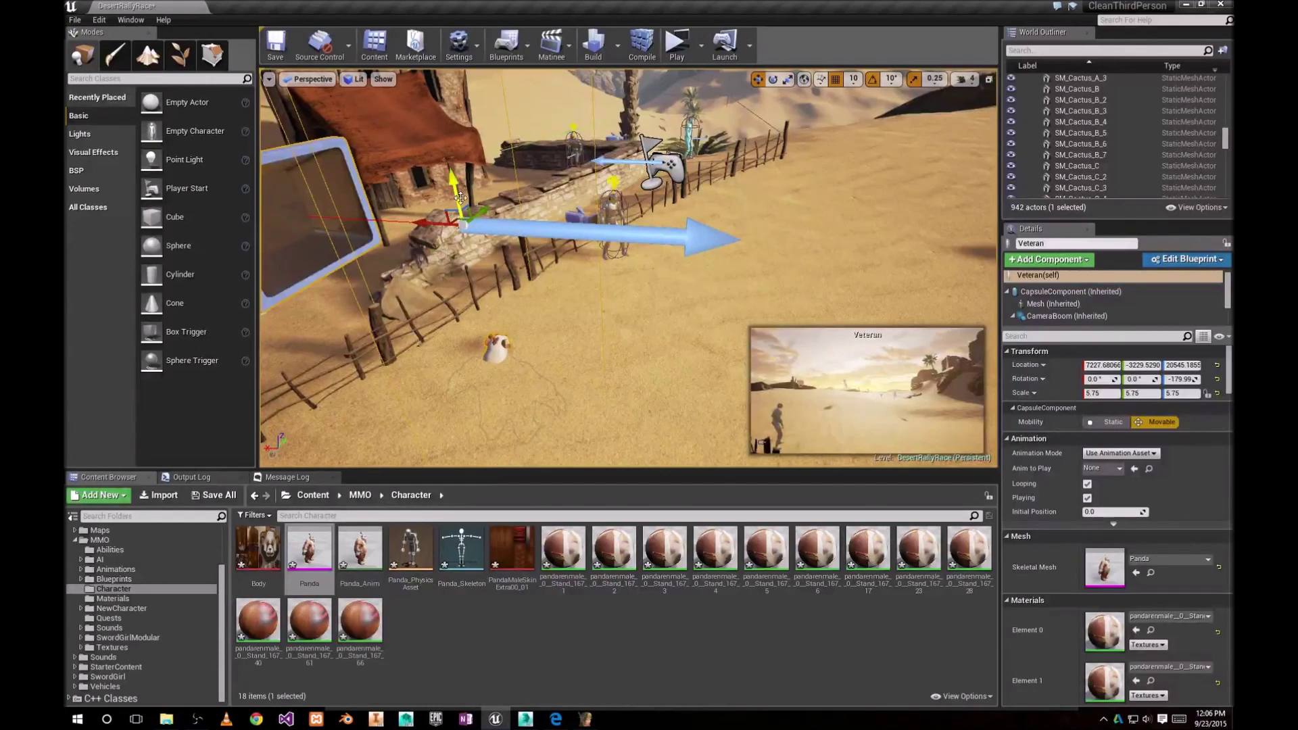
pyautogui.moveTo(457, 207); pyautogui.dragTo(456, 68)
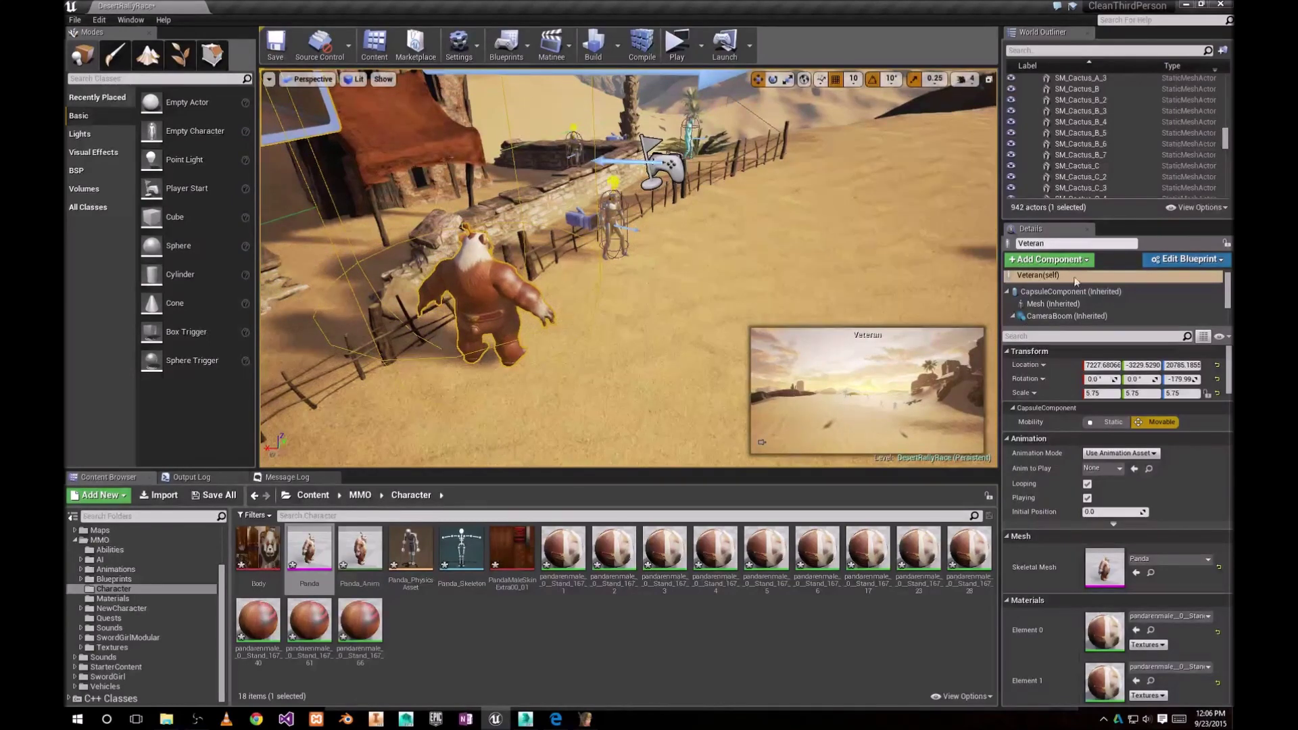
# Set Panda_Anim as its animation and rotate it to about -70 degrees yaw
pyautogui.click(1120, 468)
pyautogui.click(1081, 300)
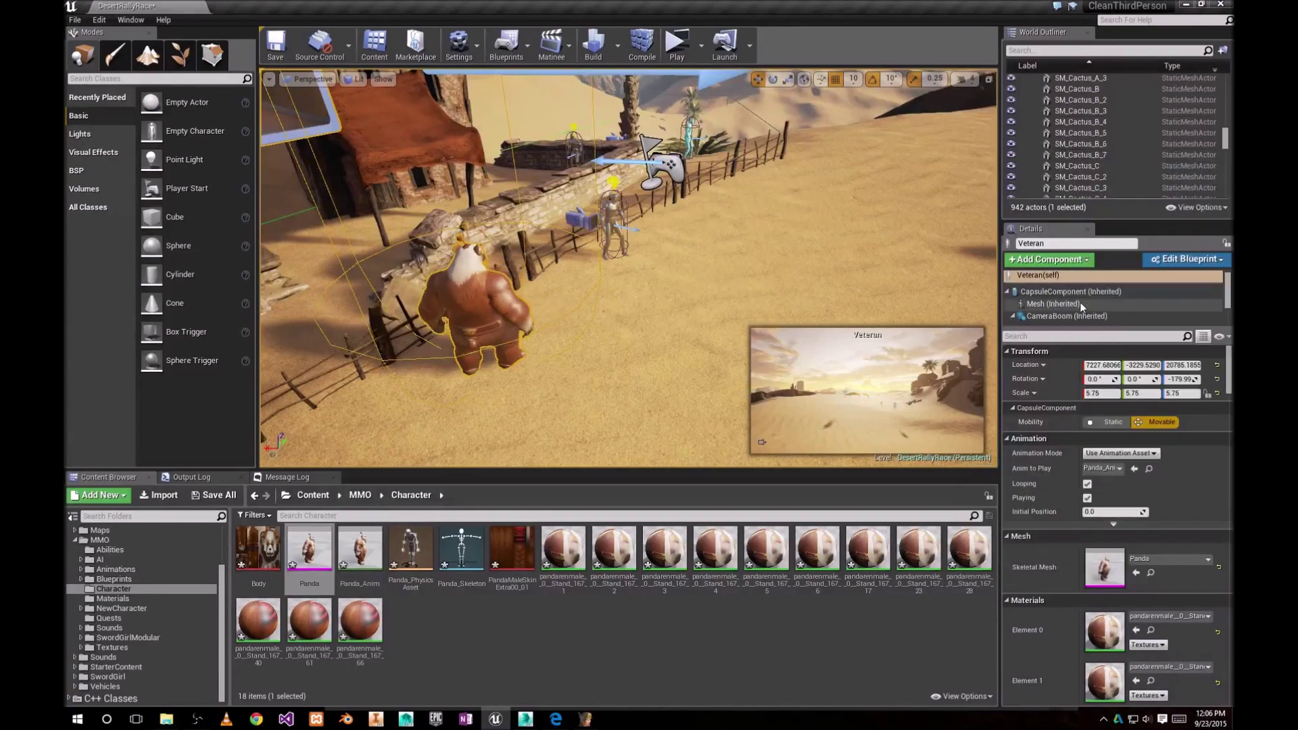
pyautogui.click(772, 79)
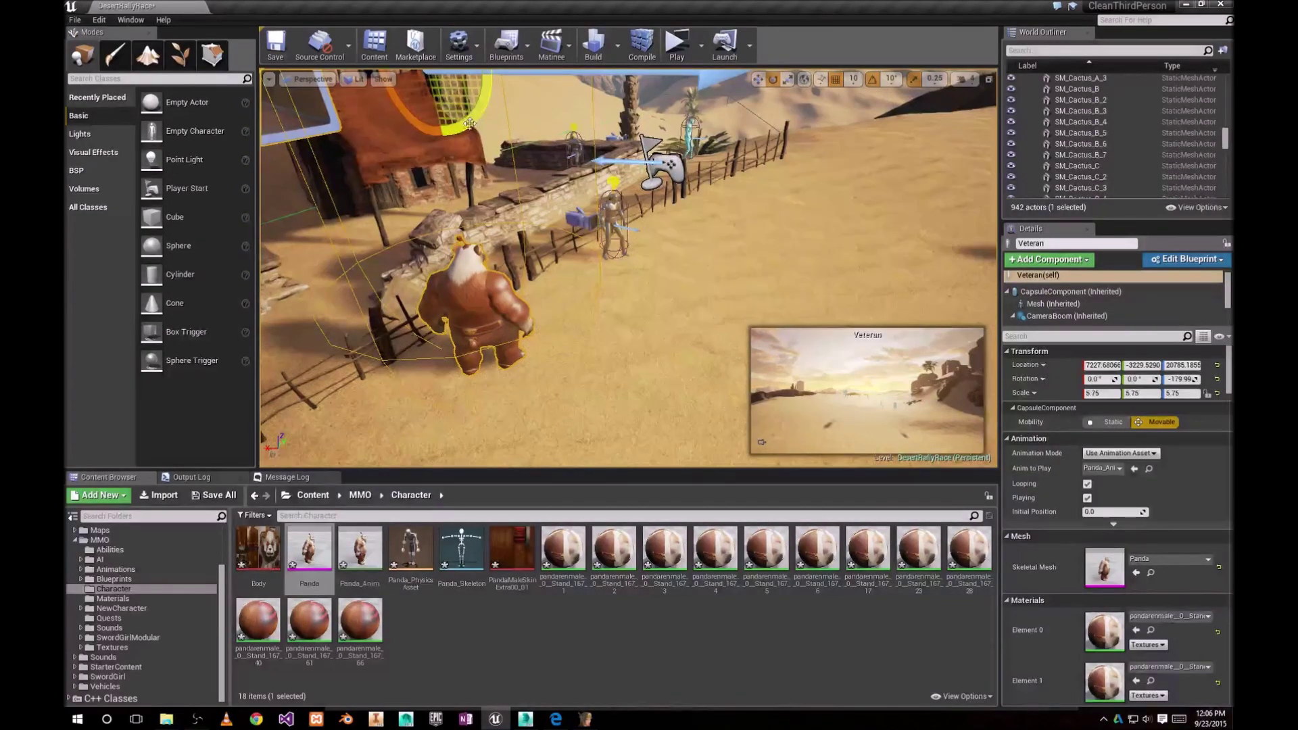
pyautogui.moveTo(491, 150); pyautogui.dragTo(491, 150, button='right')
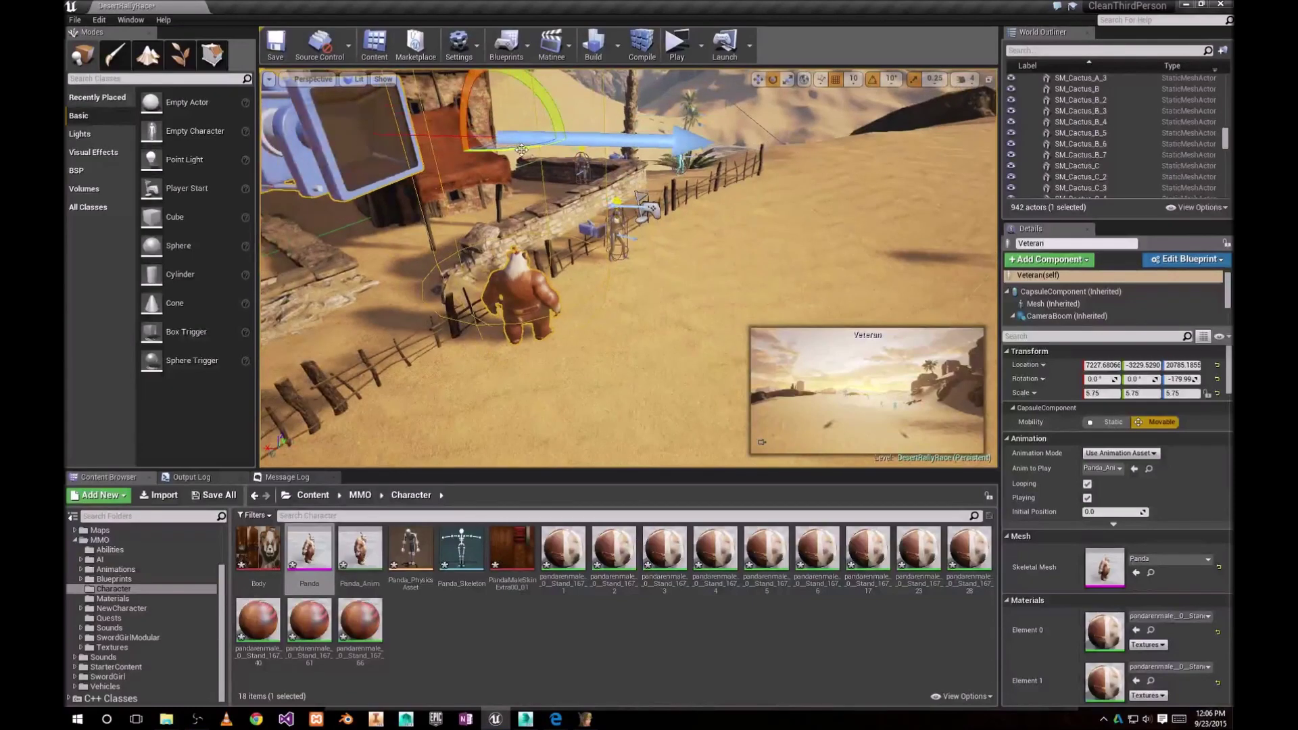
pyautogui.moveTo(521, 150); pyautogui.dragTo(549, 128)
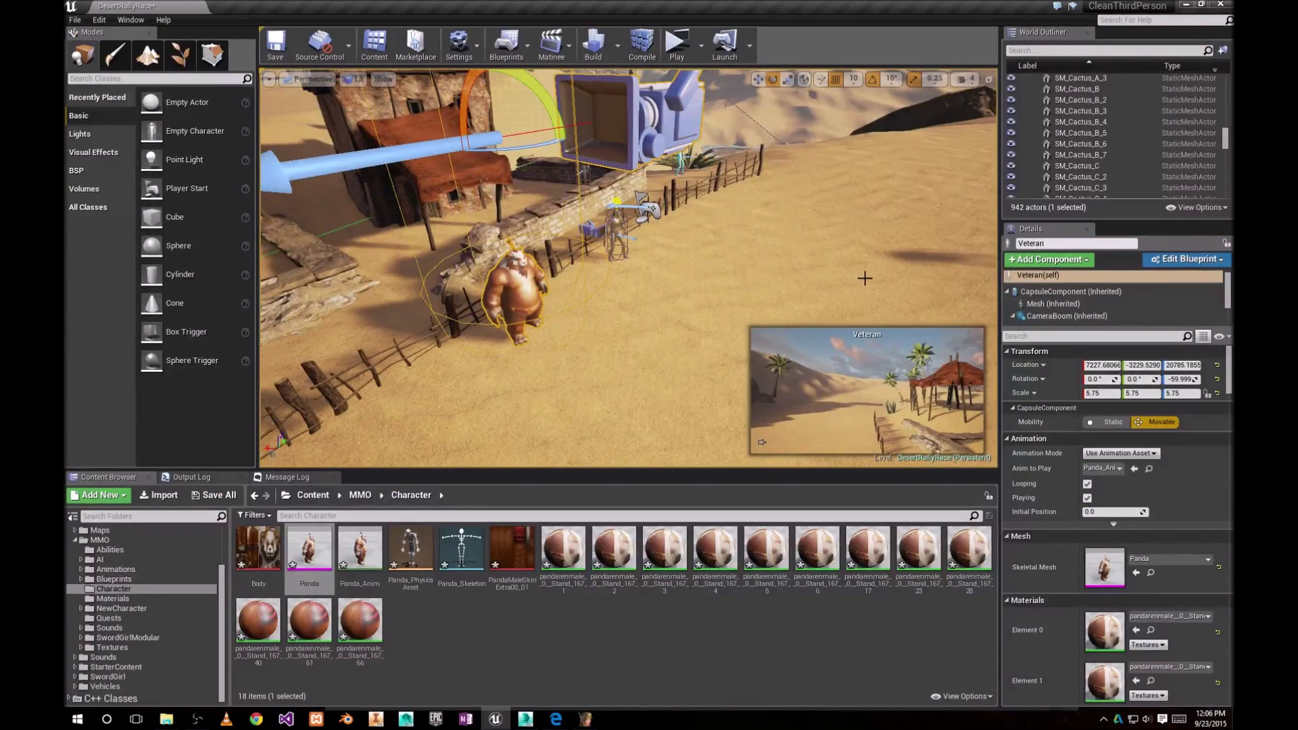
pyautogui.click(762, 243)
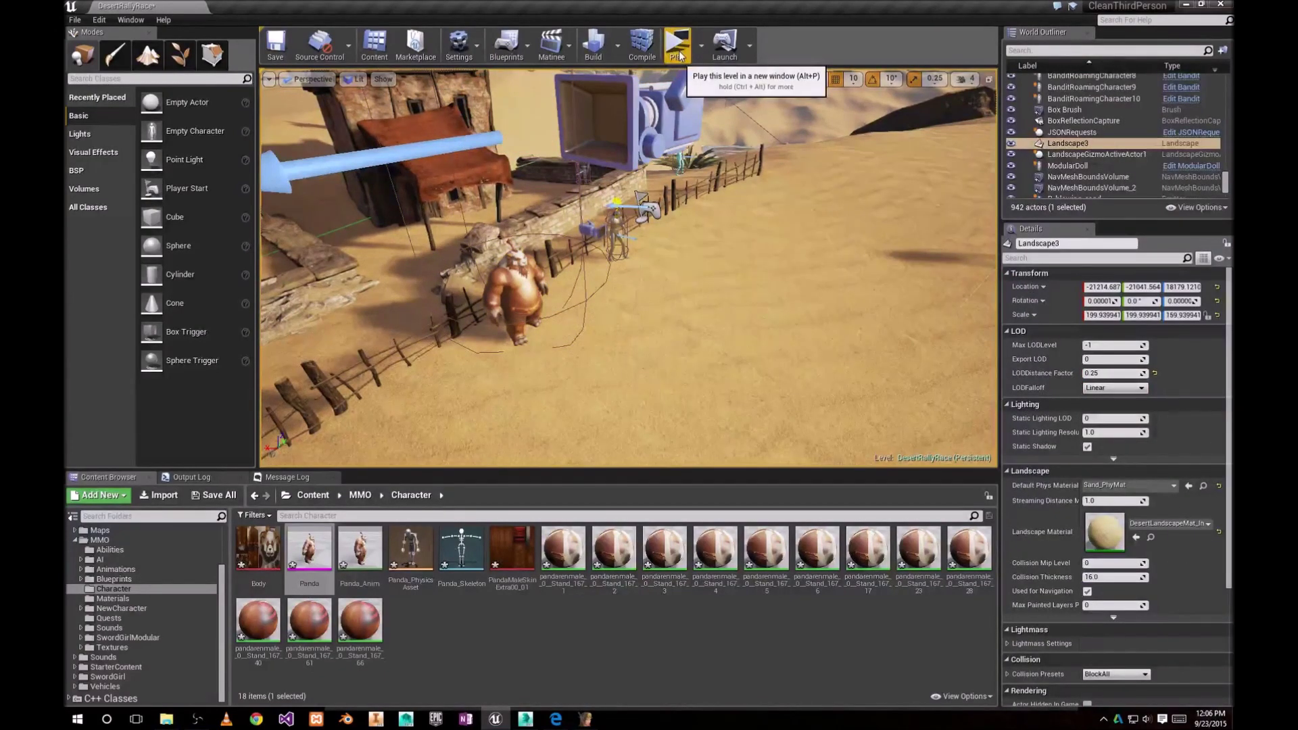
# Launch the level preview, then start Apache (ports 80/443) and MySQL (3306) in XAMPP
pyautogui.click(678, 47)
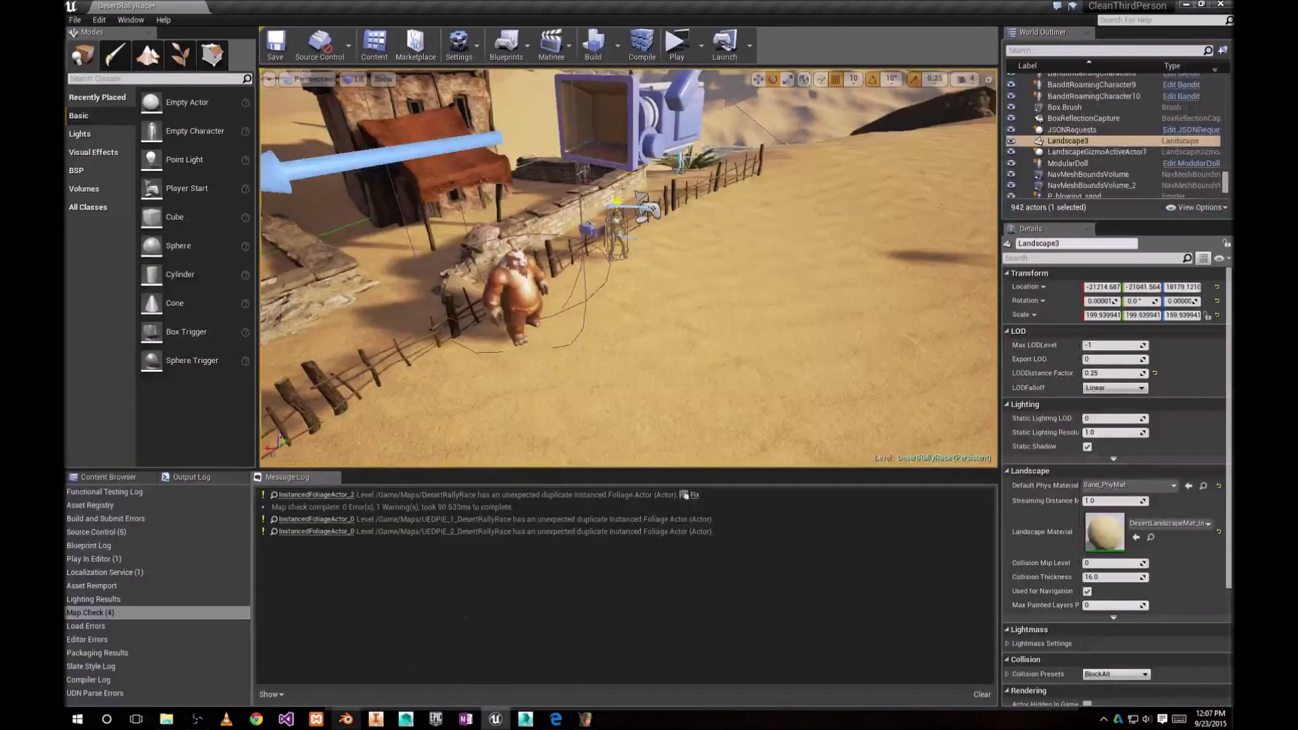
pyautogui.click(318, 720)
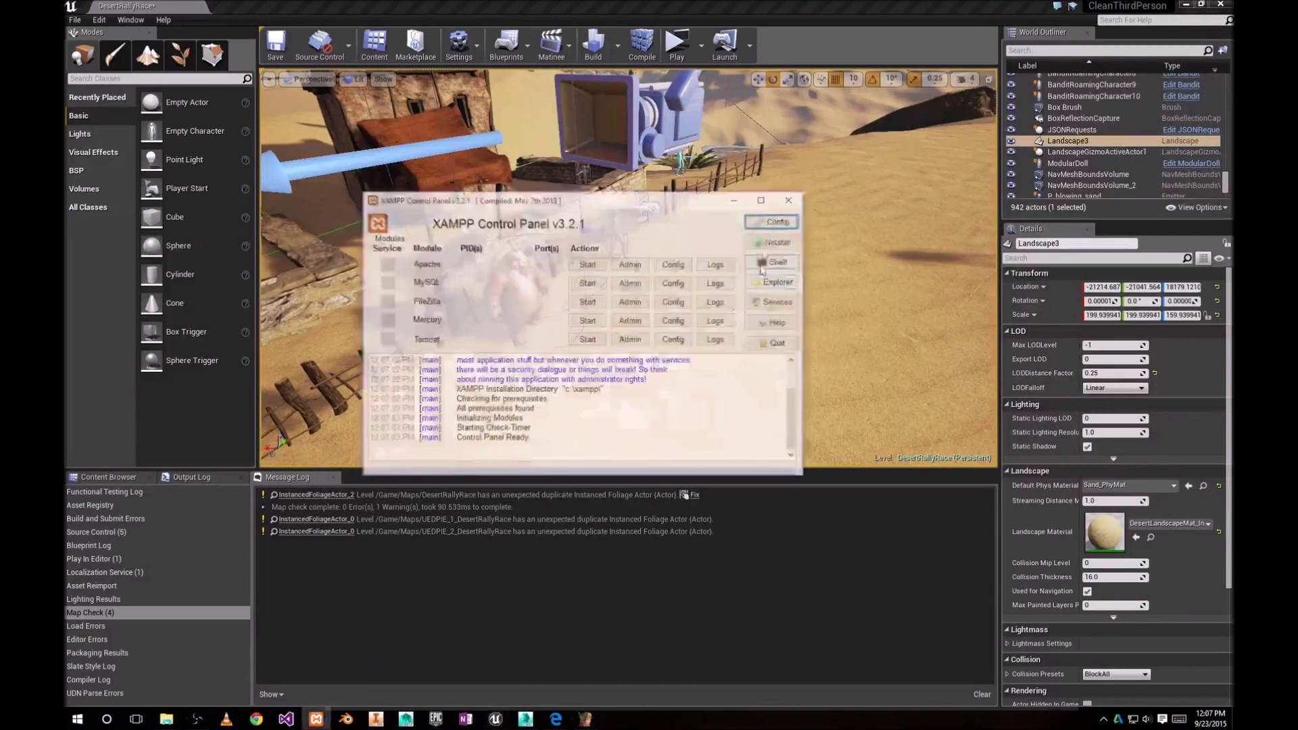
pyautogui.click(586, 263)
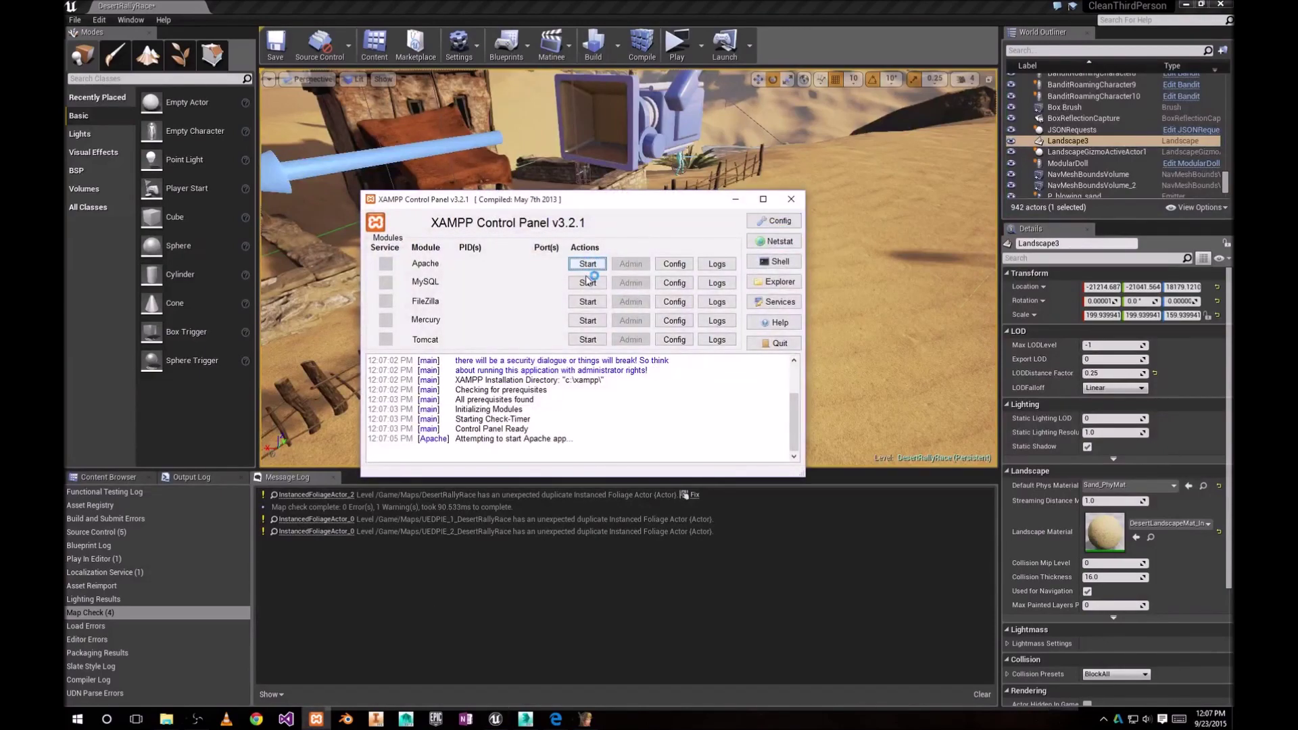
pyautogui.click(587, 284)
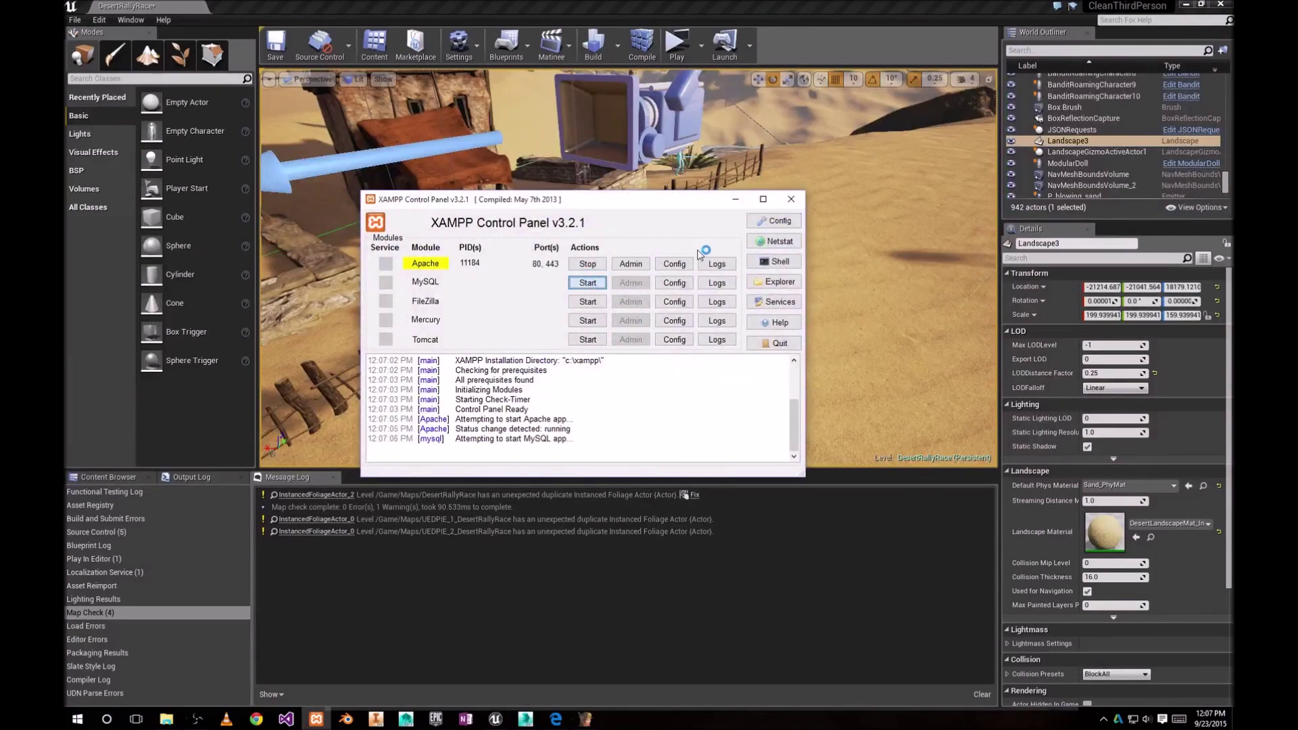
pyautogui.click(735, 201)
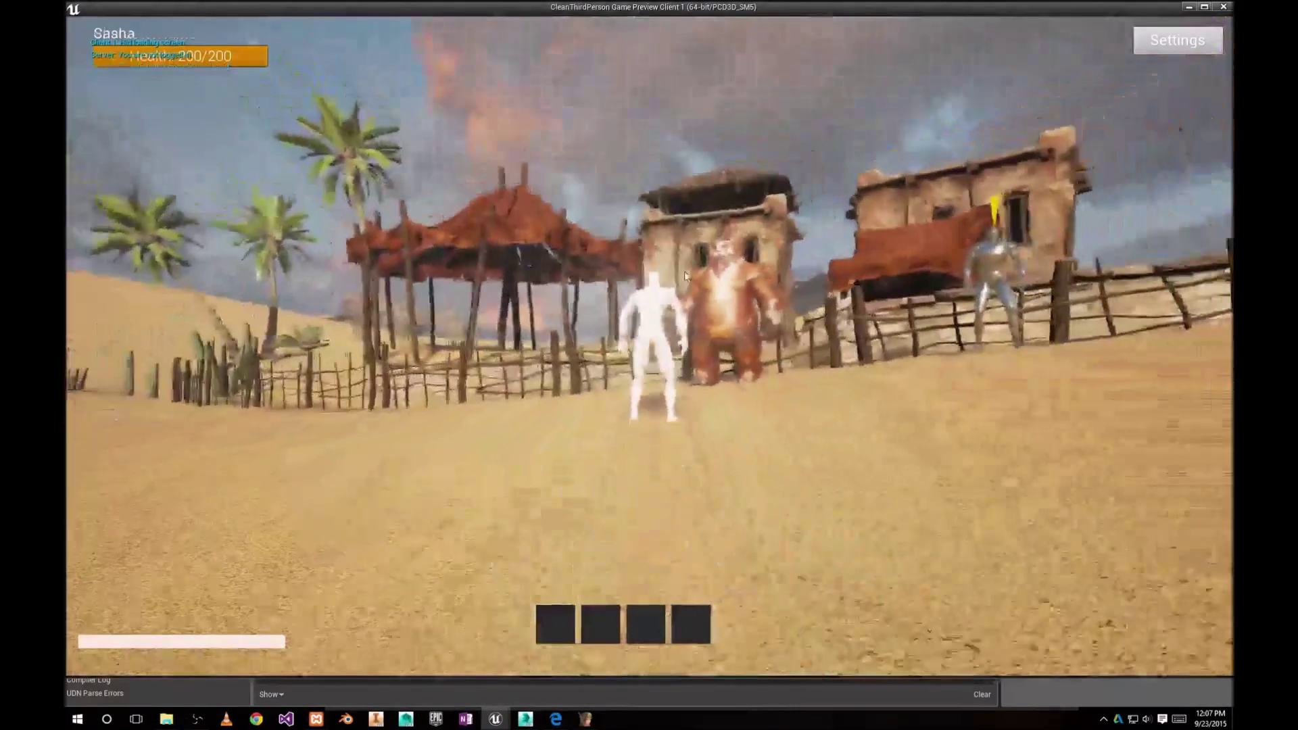
# Walk to the NPC by the fence, accept 'Speak to the Veteran', and head back toward the Panda
pyautogui.click(684, 270)
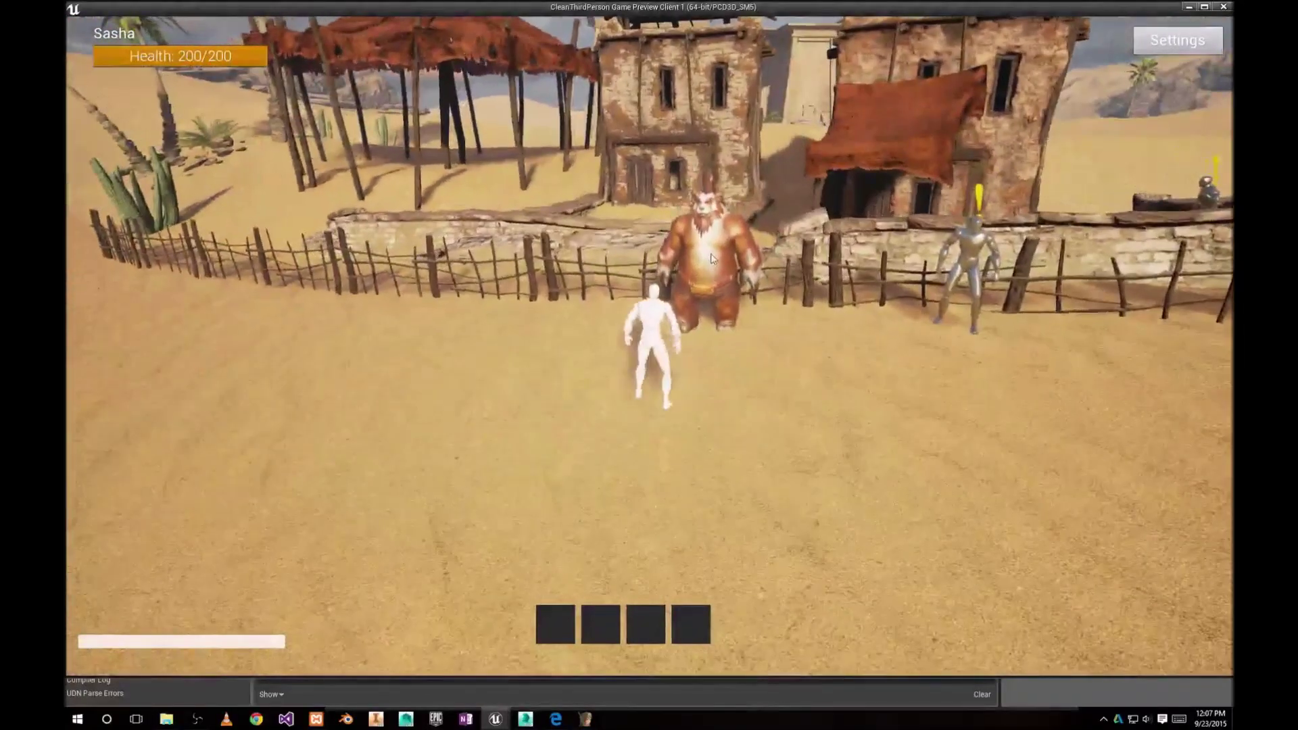
pyautogui.press('w')
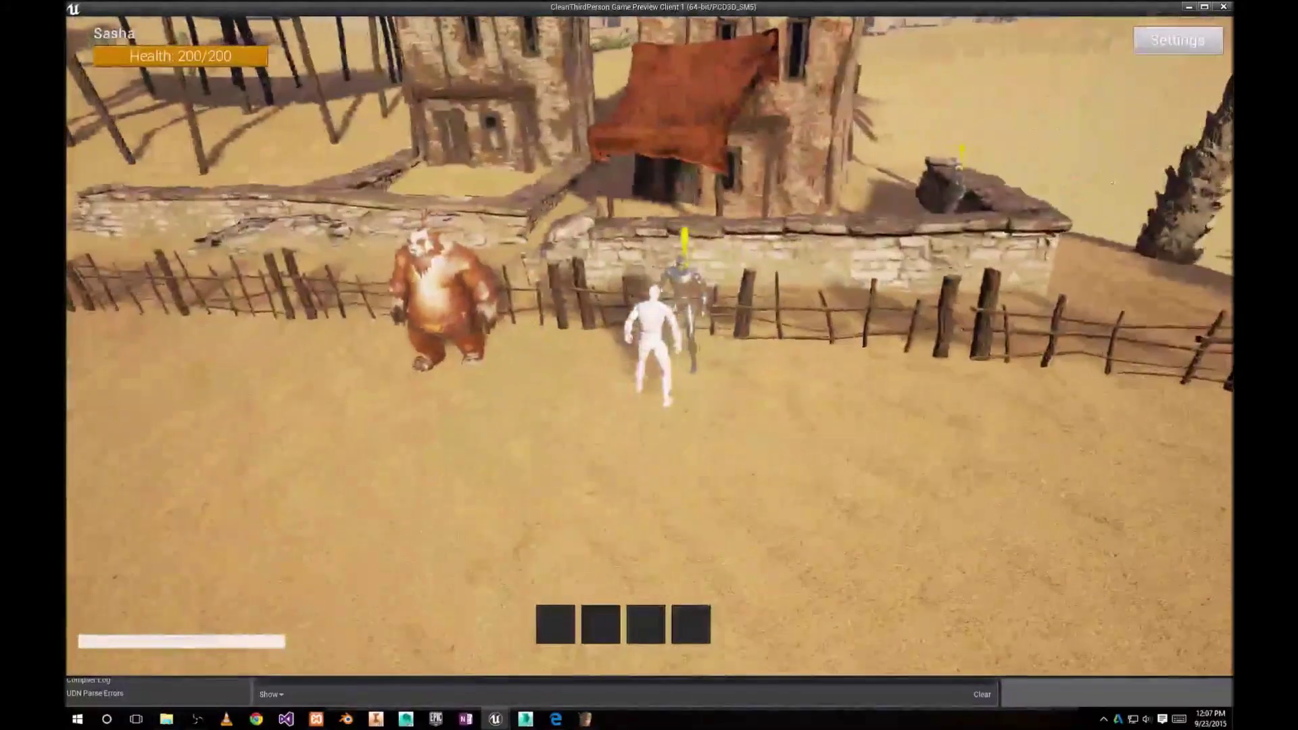
pyautogui.press('e')
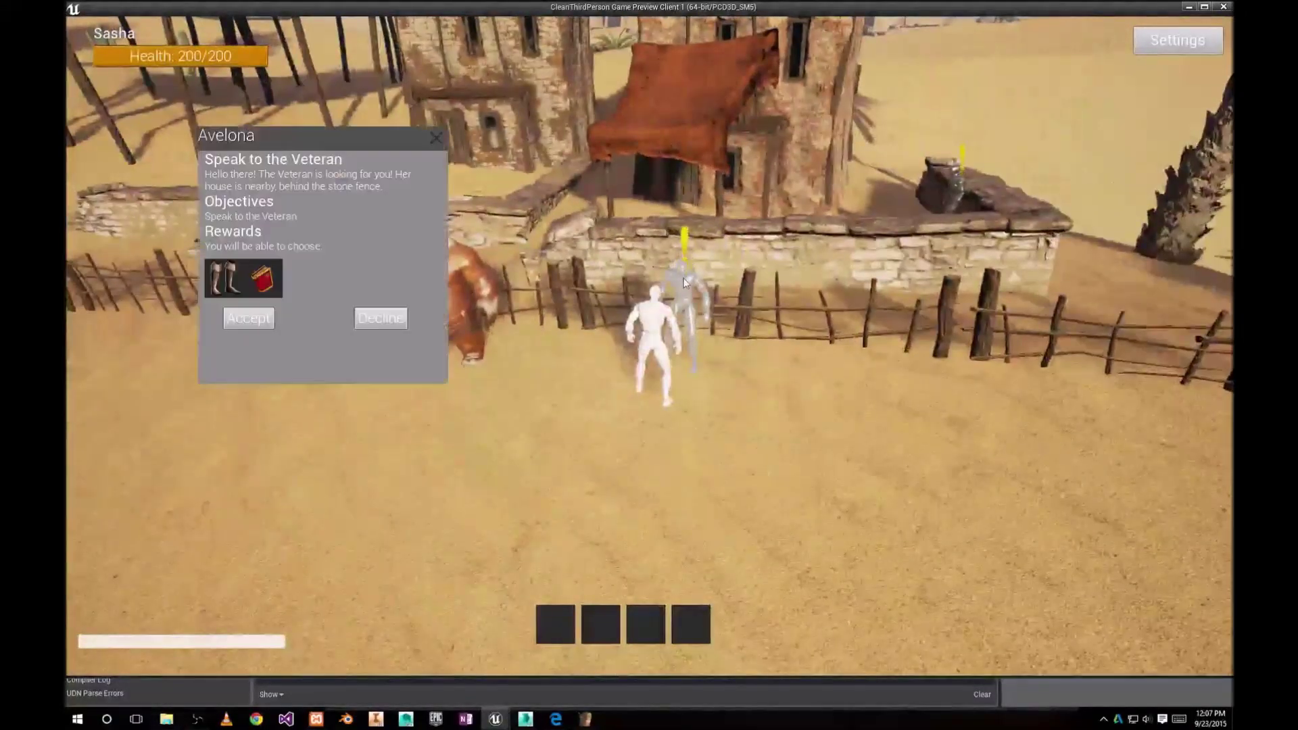
pyautogui.click(248, 318)
pyautogui.press('w')
pyautogui.press('w')
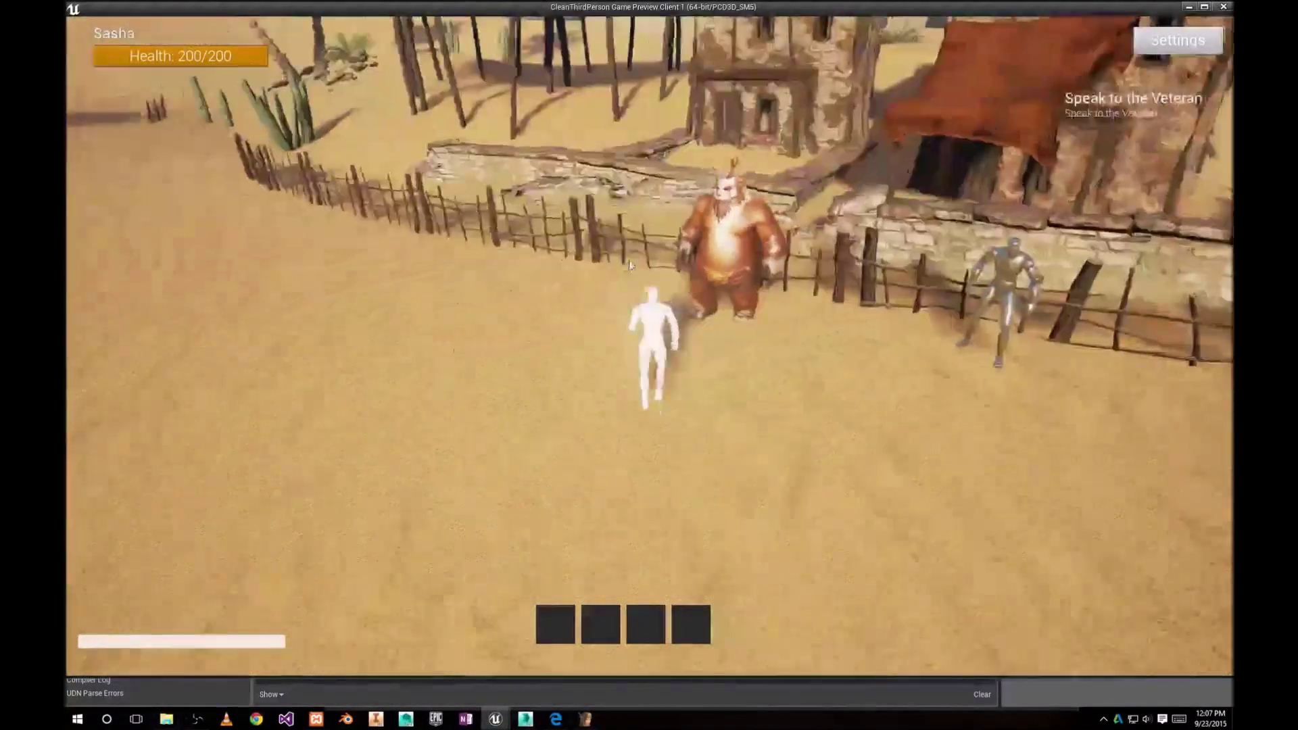